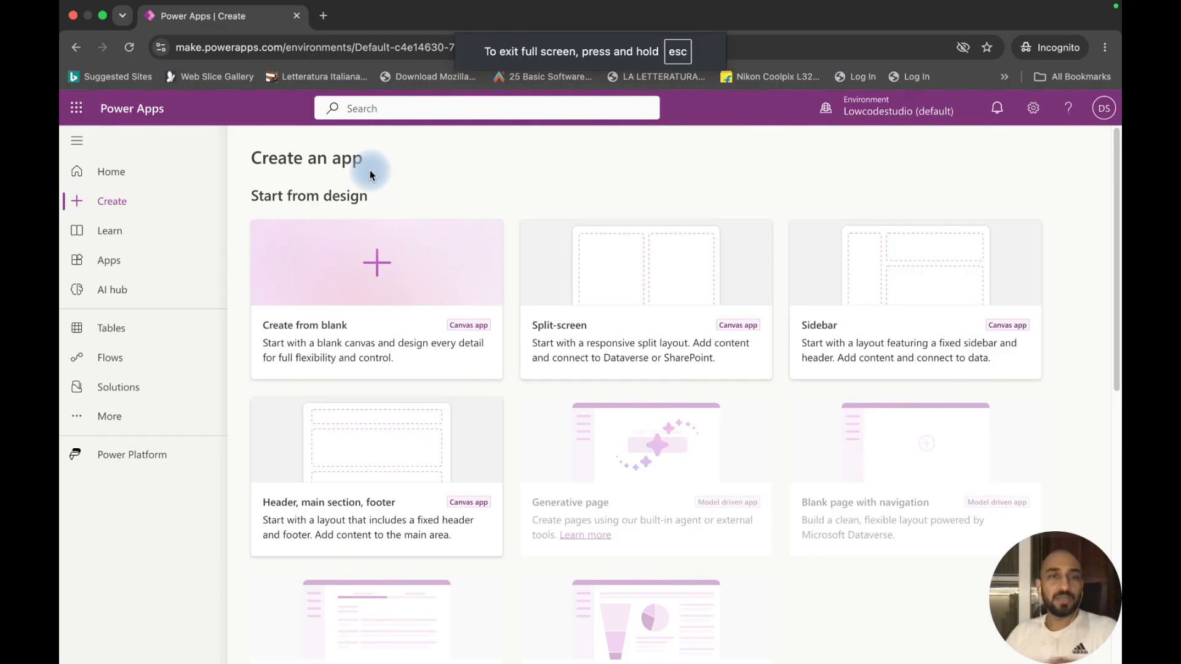
Step: Create a blank canvas app with the Responsive size and skip the studio's welcome dialog
{"action": "left_click", "coordinate": [306, 264]}
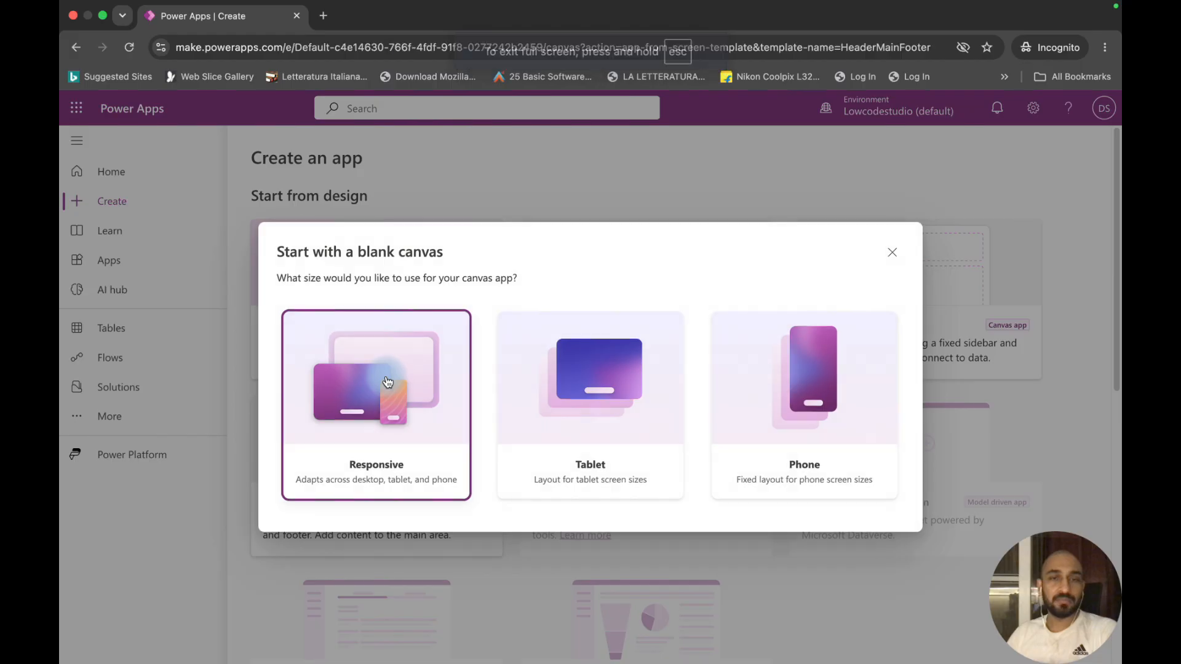
{"action": "left_click", "coordinate": [387, 382]}
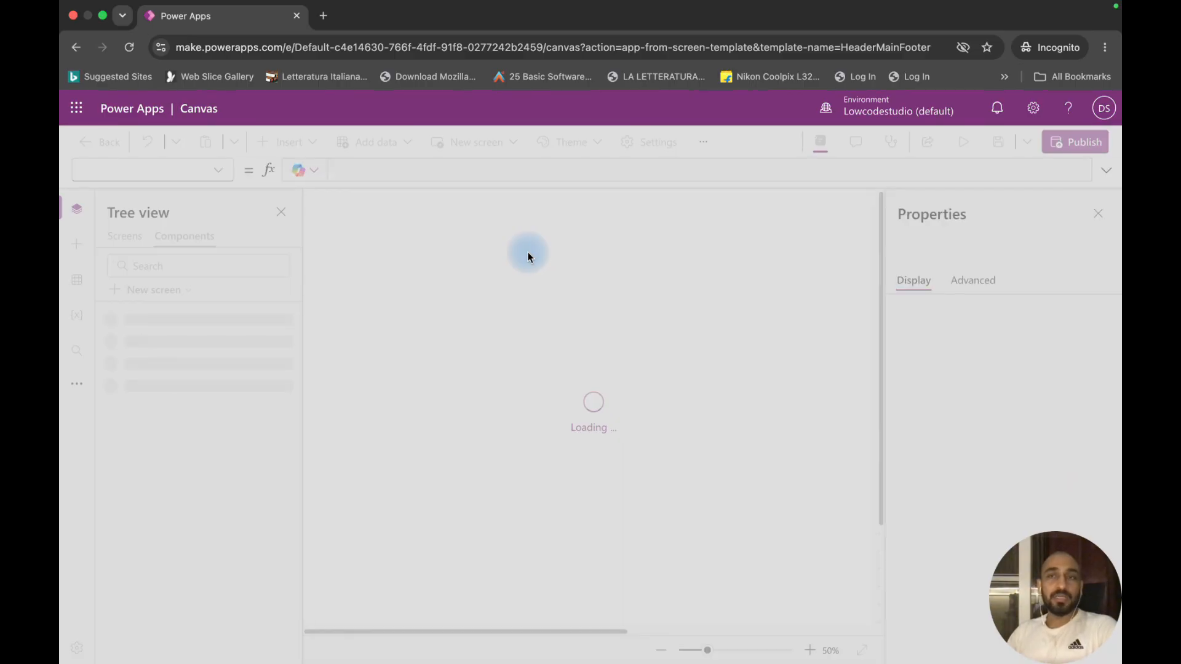
{"action": "mouse_move", "coordinate": [581, 6]}
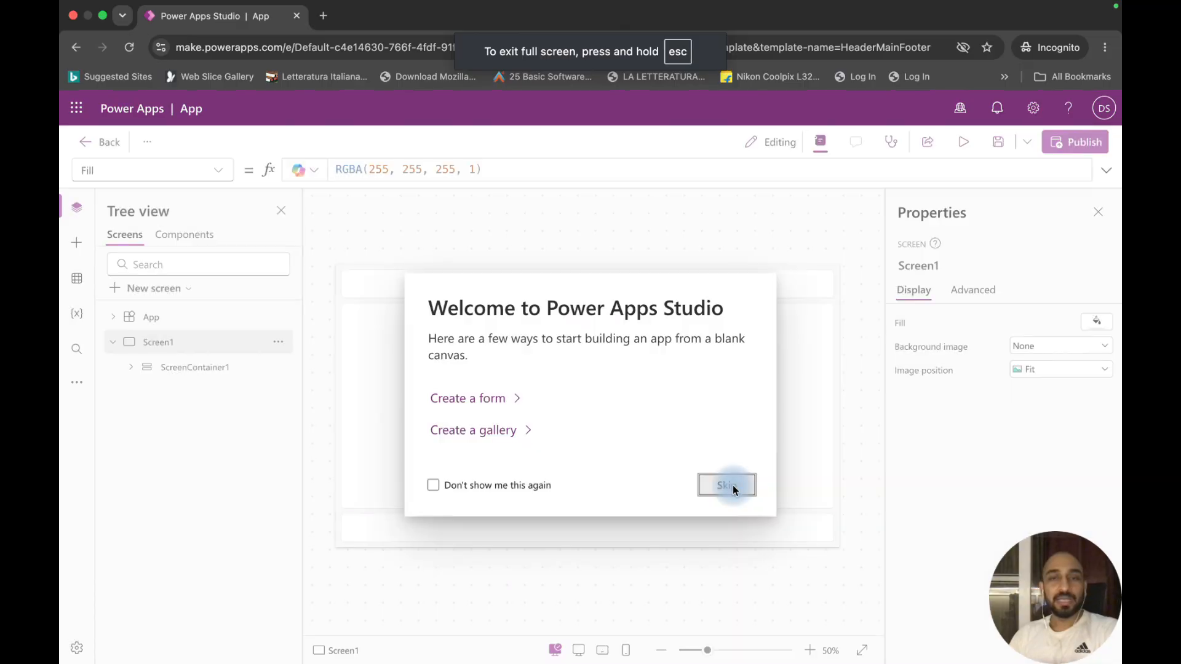
{"action": "left_click", "coordinate": [732, 488]}
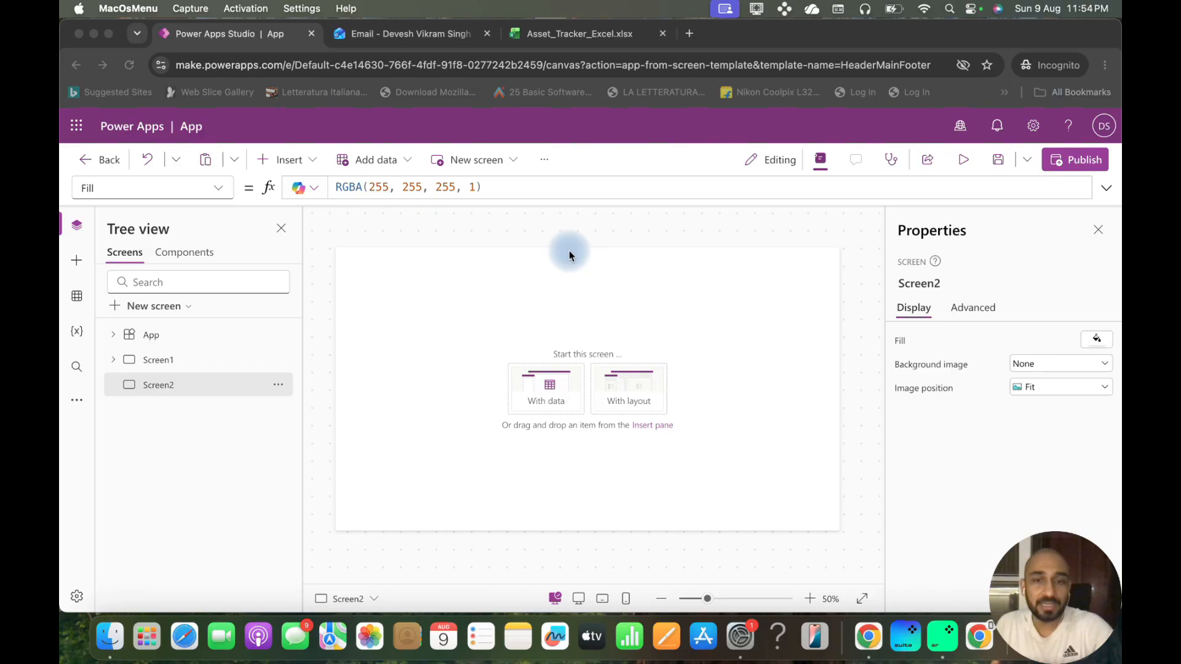
Step: Switch to the Asset_Tracker_Excel workbook and review its columns, asset records and defined table name
{"action": "left_click", "coordinate": [580, 35]}
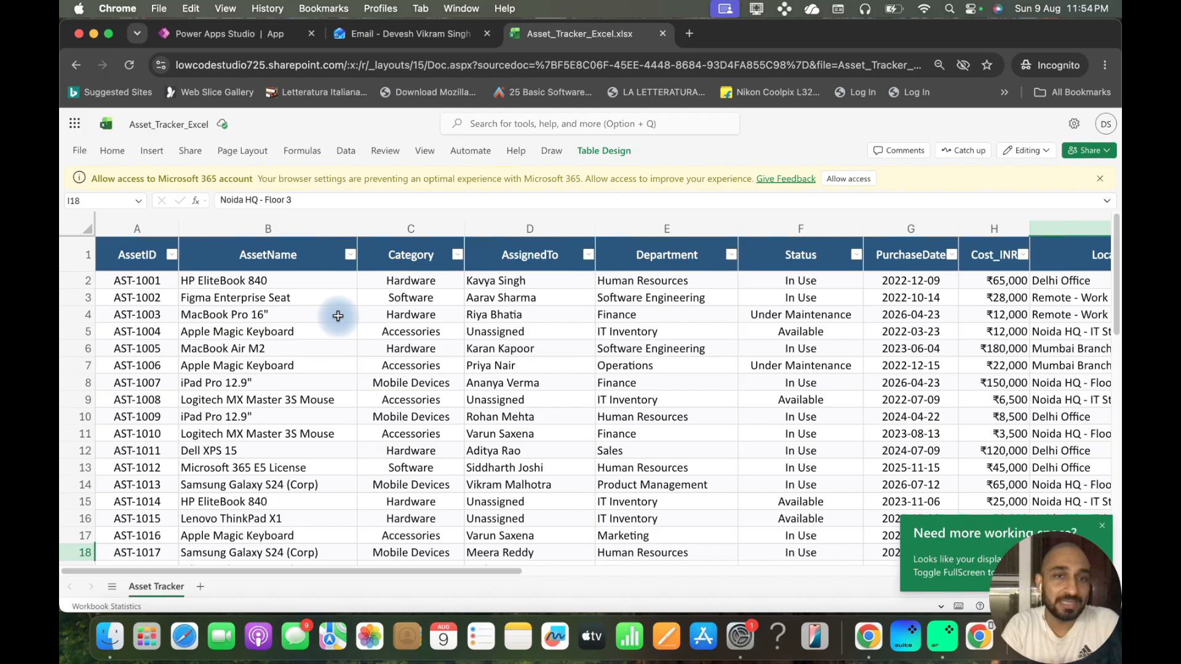
{"action": "scroll", "coordinate": [337, 315], "scroll_direction": "right", "scroll_amount": 2}
{"action": "scroll", "coordinate": [337, 316], "scroll_direction": "left", "scroll_amount": 2}
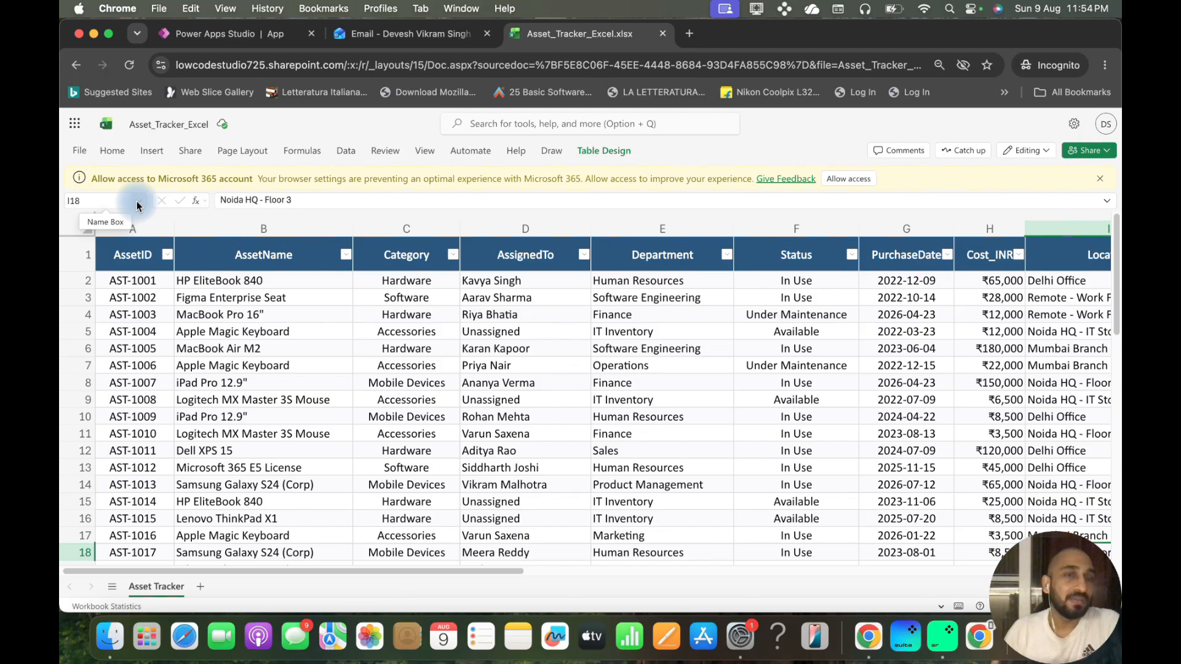
{"action": "left_click", "coordinate": [135, 259]}
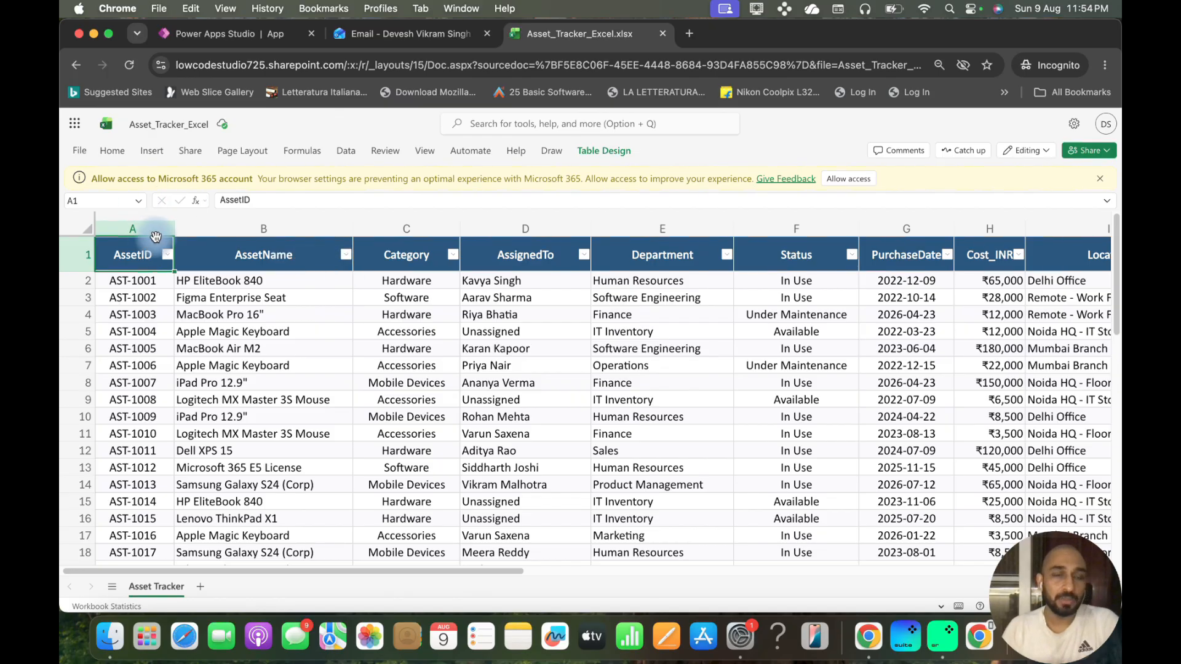
{"action": "scroll", "coordinate": [156, 277], "scroll_direction": "down", "scroll_amount": 2}
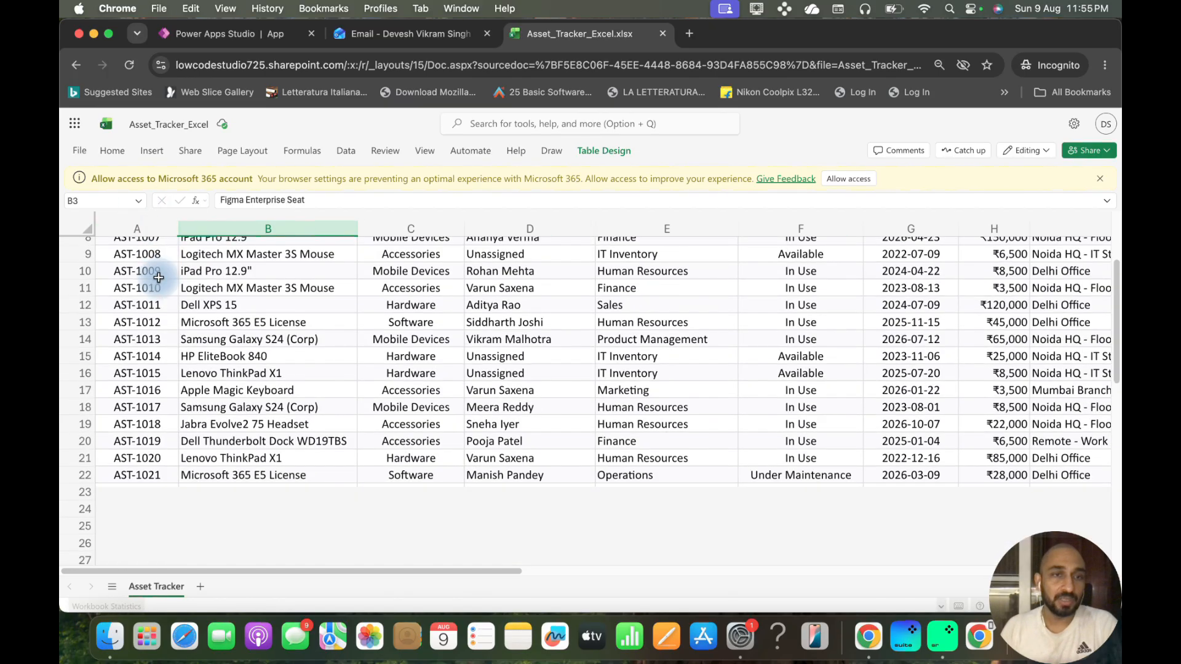
{"action": "scroll", "coordinate": [150, 285], "scroll_direction": "up", "scroll_amount": 4}
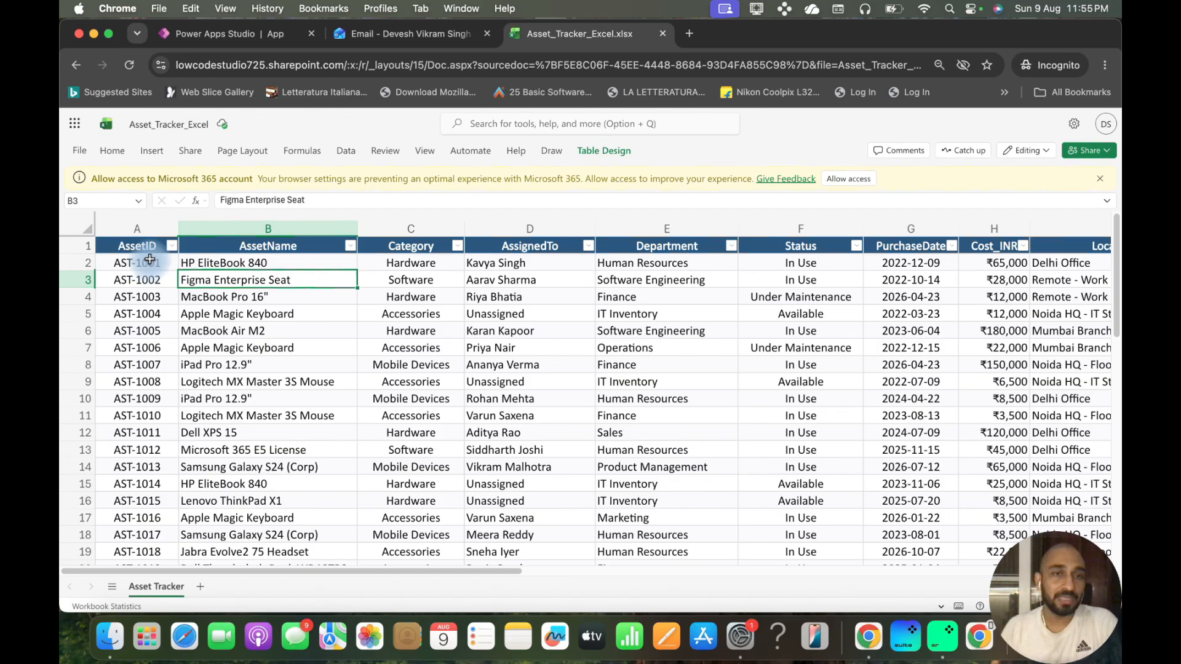
{"action": "left_click", "coordinate": [139, 202]}
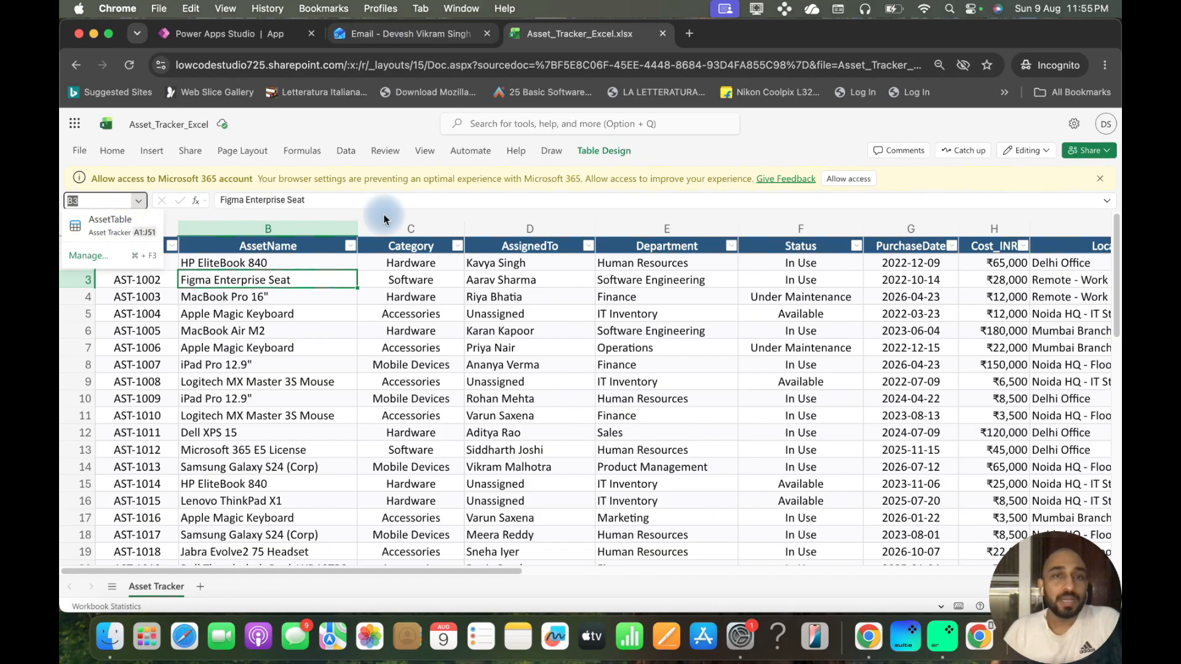
Step: Switch back to Power Apps, search the data sources for "excel" and choose the existing Excel Online (Business) connection
{"action": "left_click", "coordinate": [222, 33]}
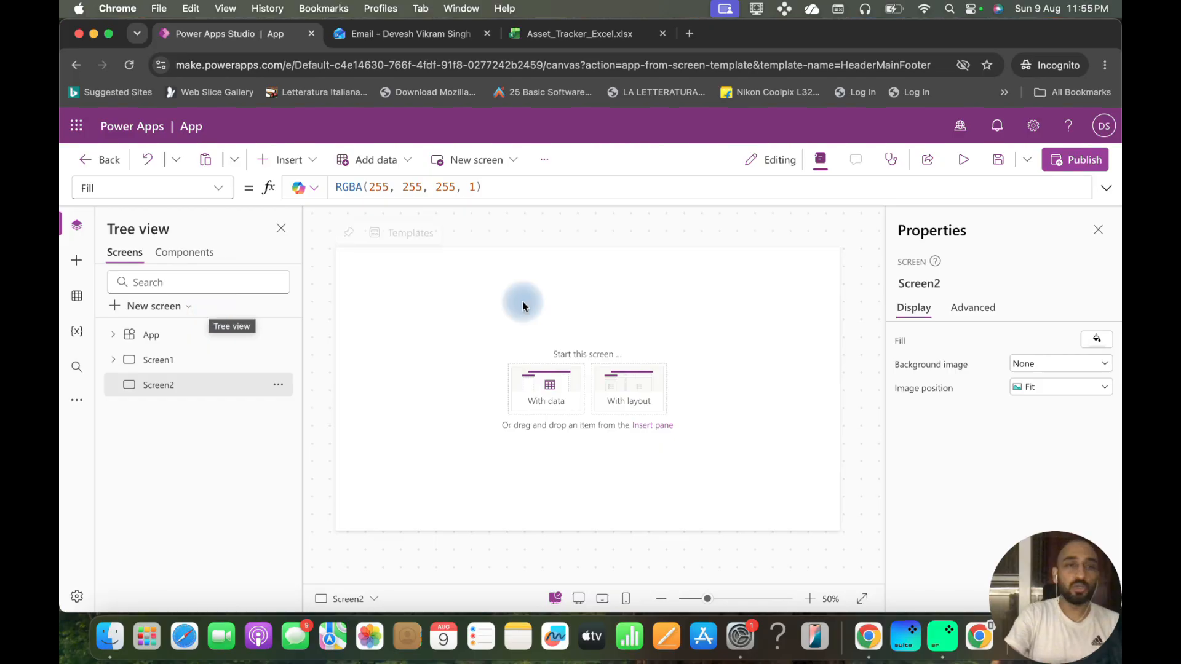
{"action": "left_click", "coordinate": [77, 303]}
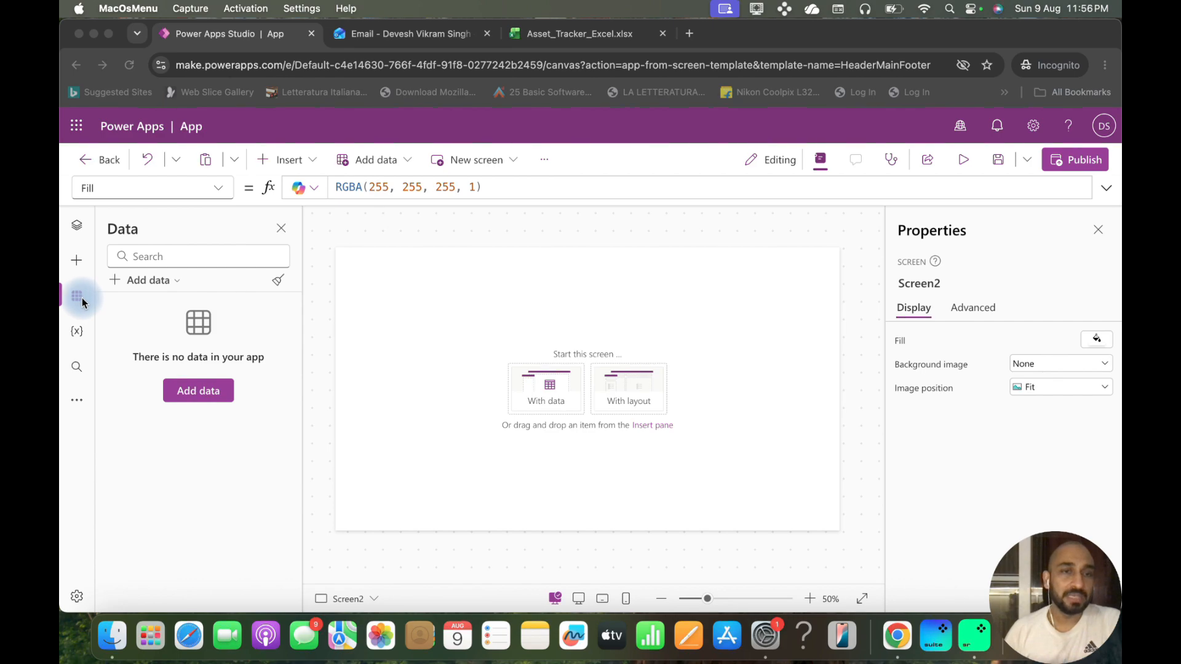
{"action": "left_click", "coordinate": [172, 285]}
{"action": "left_click", "coordinate": [172, 283]}
{"action": "left_click", "coordinate": [210, 336]}
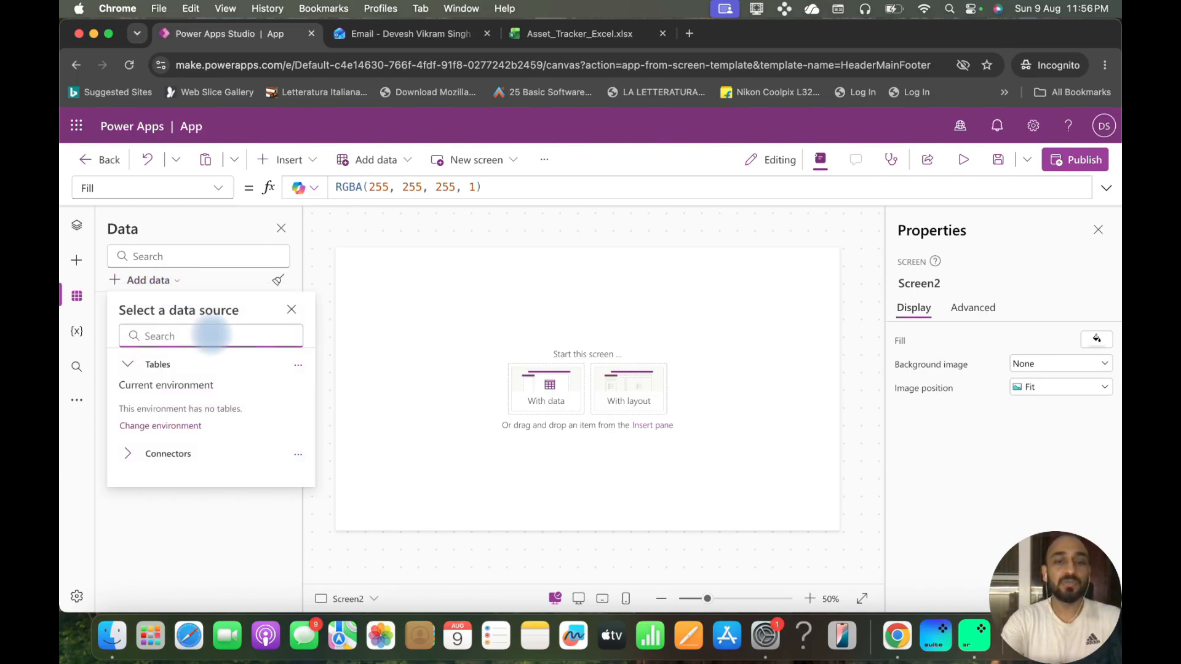
{"action": "type", "text": "excel"}
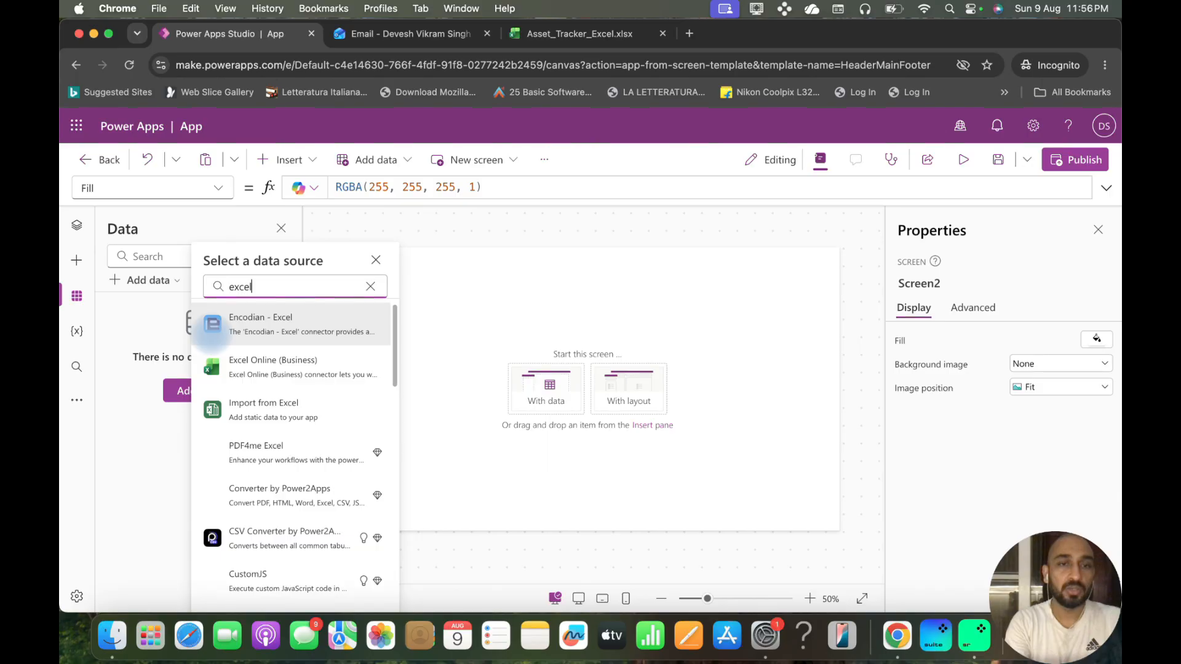
{"action": "left_click", "coordinate": [296, 369]}
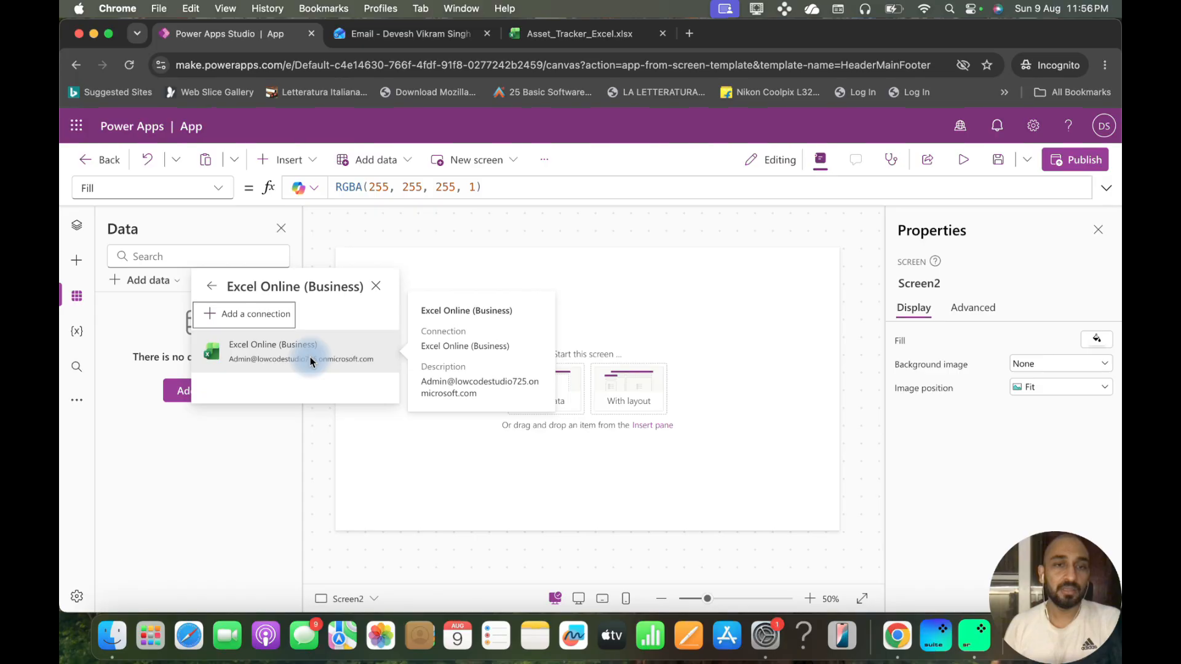
{"action": "left_click", "coordinate": [310, 360]}
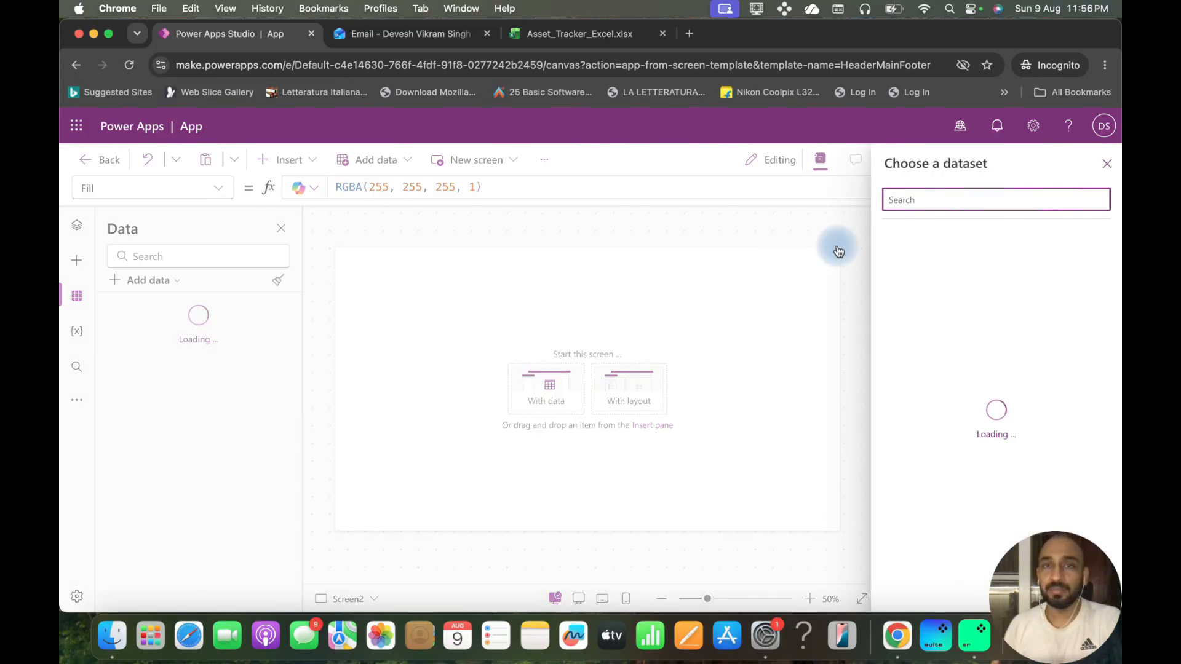
Step: Check the SharePoint web address of the Asset_Tracker_Excel workbook and return to Power Apps
{"action": "left_click", "coordinate": [559, 37]}
{"action": "left_click", "coordinate": [550, 66]}
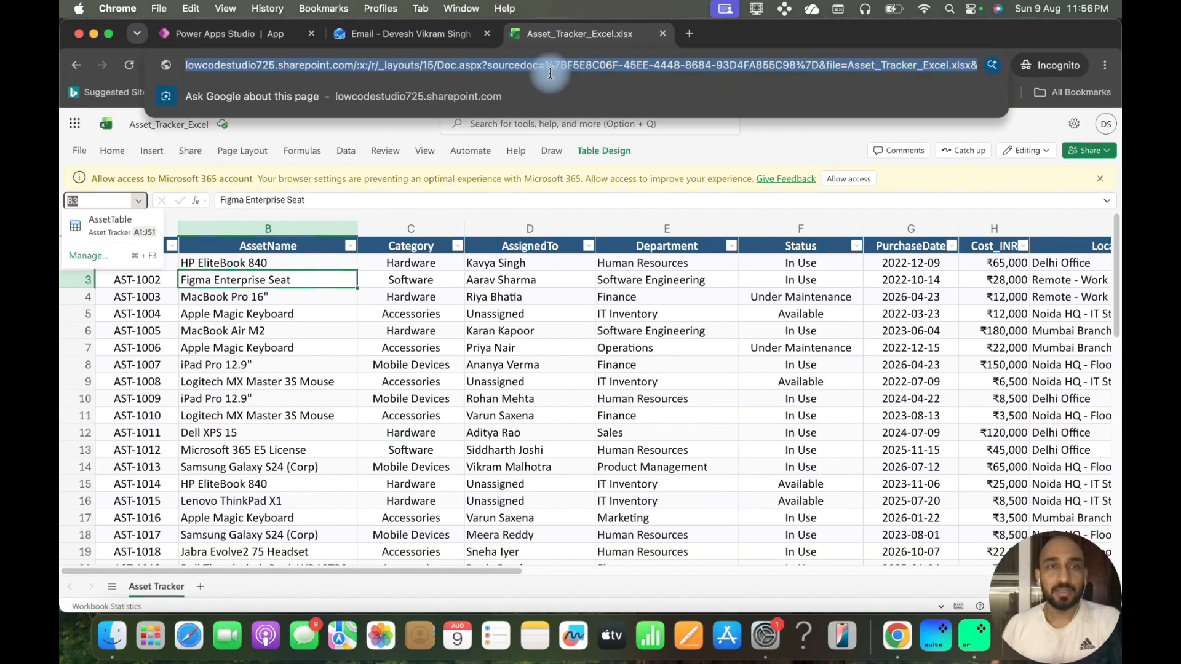
{"action": "key", "text": "ctrl+shift+Tab"}
Step: Choose Asset_Tracker_Excel.xlsx from the Documents library of the SharePoint Communication site
{"action": "left_click", "coordinate": [932, 255]}
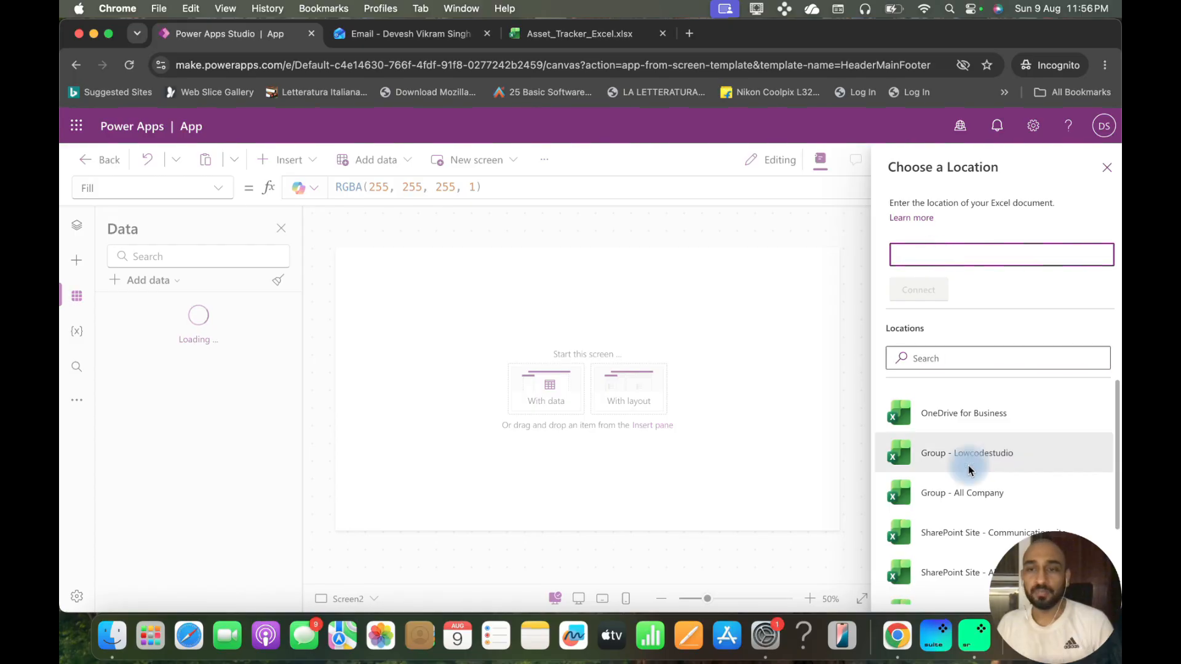
{"action": "scroll", "coordinate": [1004, 470], "scroll_direction": "down", "scroll_amount": 1}
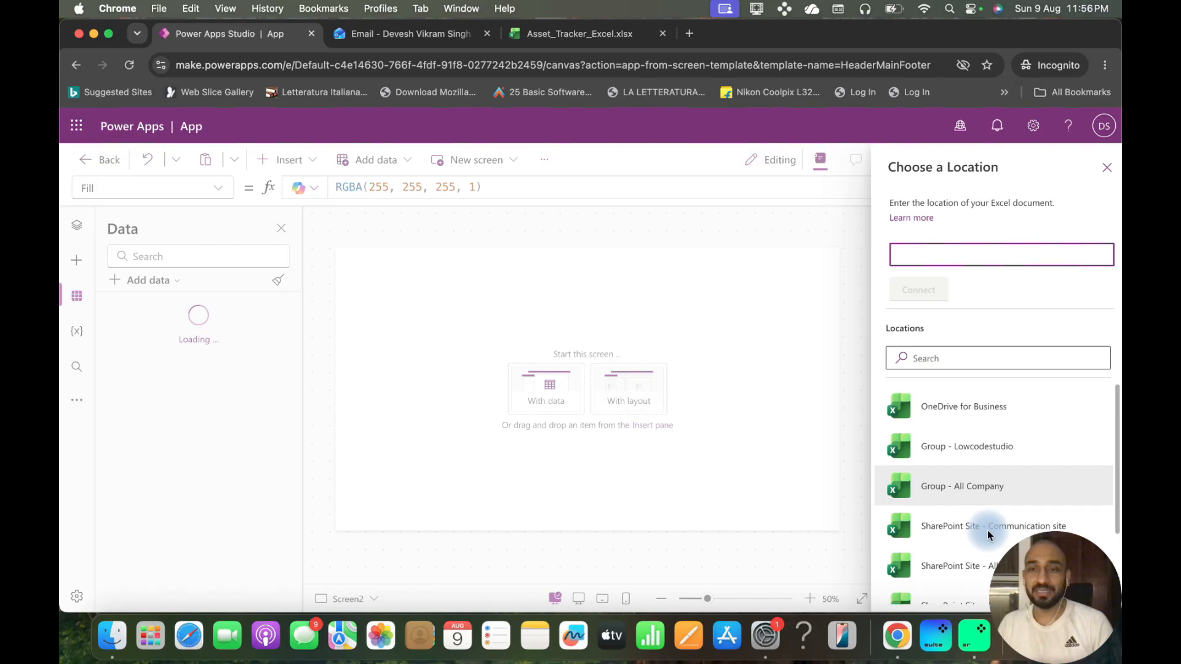
{"action": "left_click", "coordinate": [967, 530]}
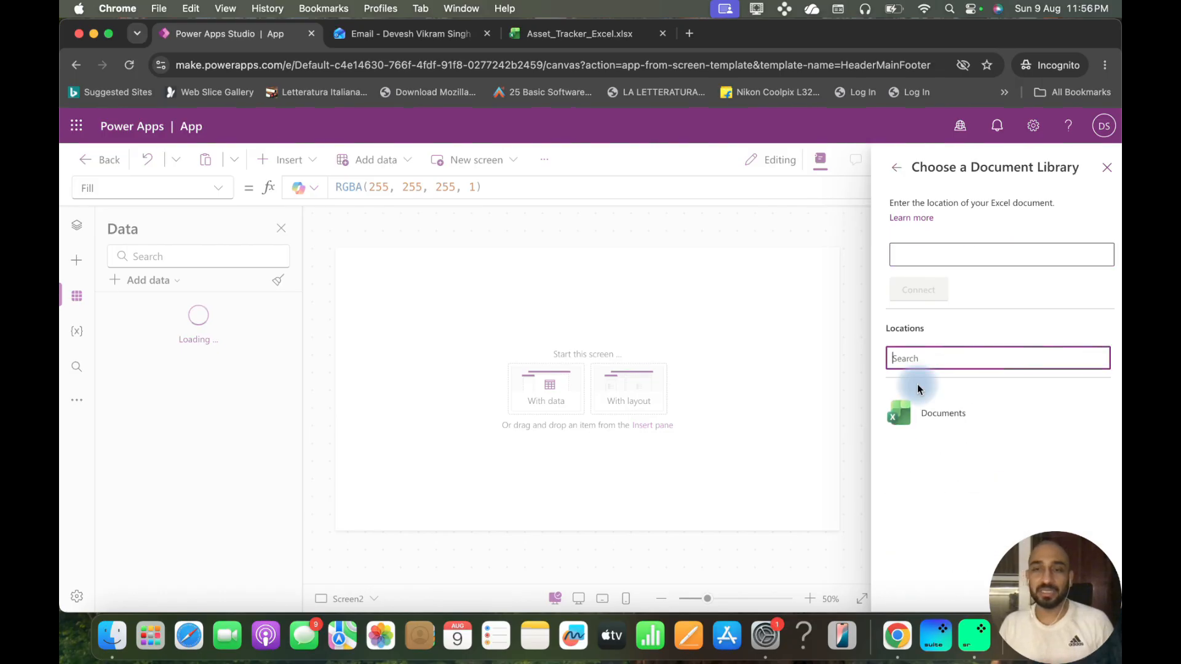
{"action": "left_click", "coordinate": [946, 419]}
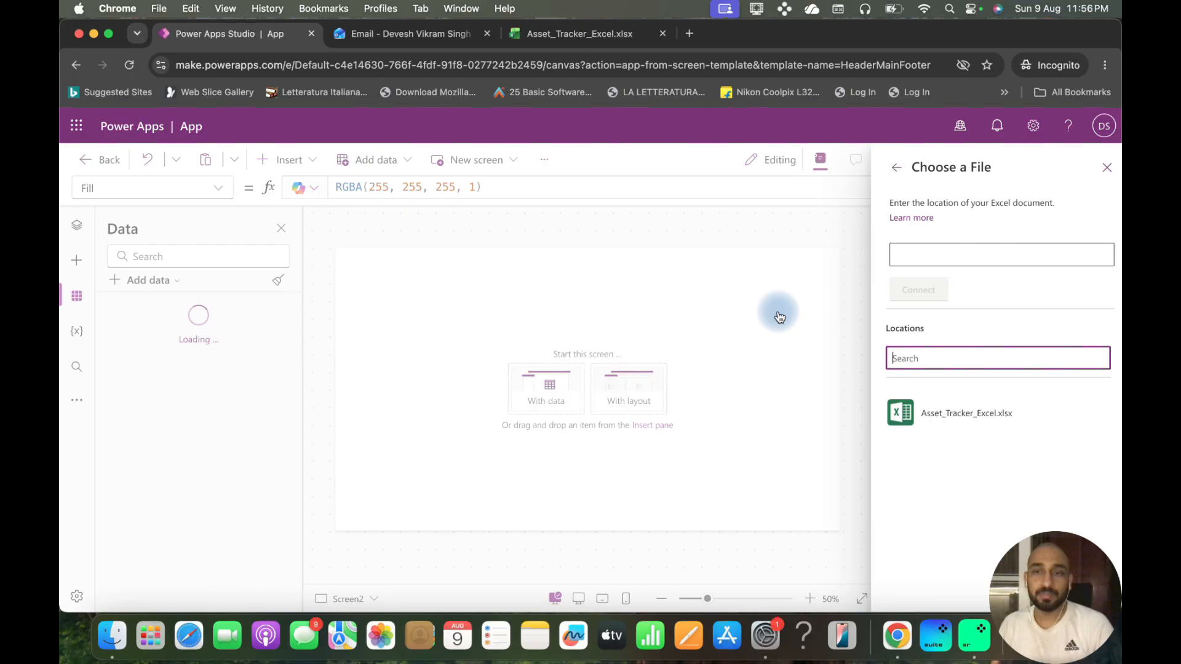
{"action": "left_click", "coordinate": [976, 423]}
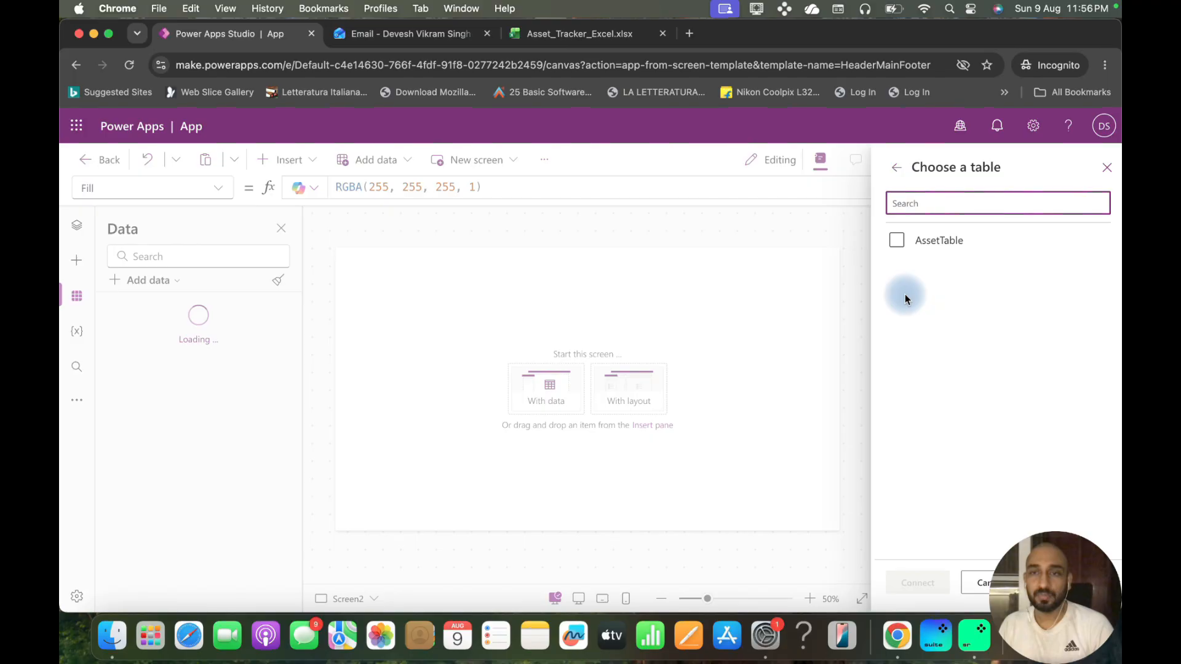
Step: Connect AssetTable to the app, using the option that inserts an auto generated id into the Excel table
{"action": "left_click", "coordinate": [901, 251]}
{"action": "left_click", "coordinate": [899, 241]}
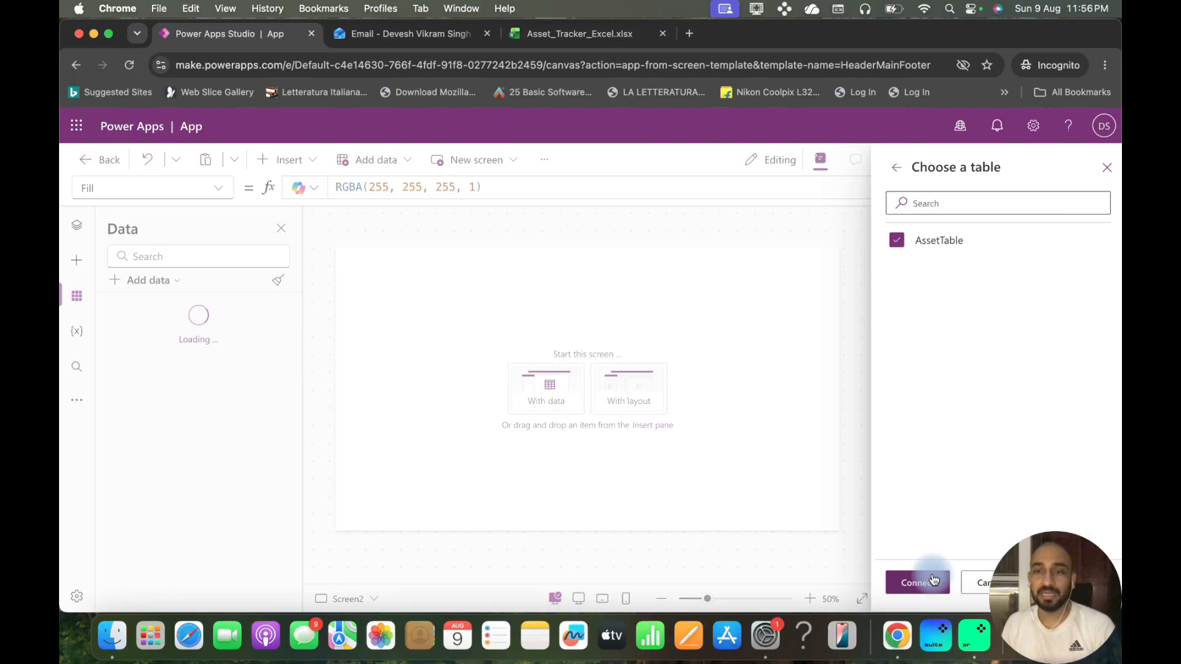
{"action": "left_click", "coordinate": [931, 582]}
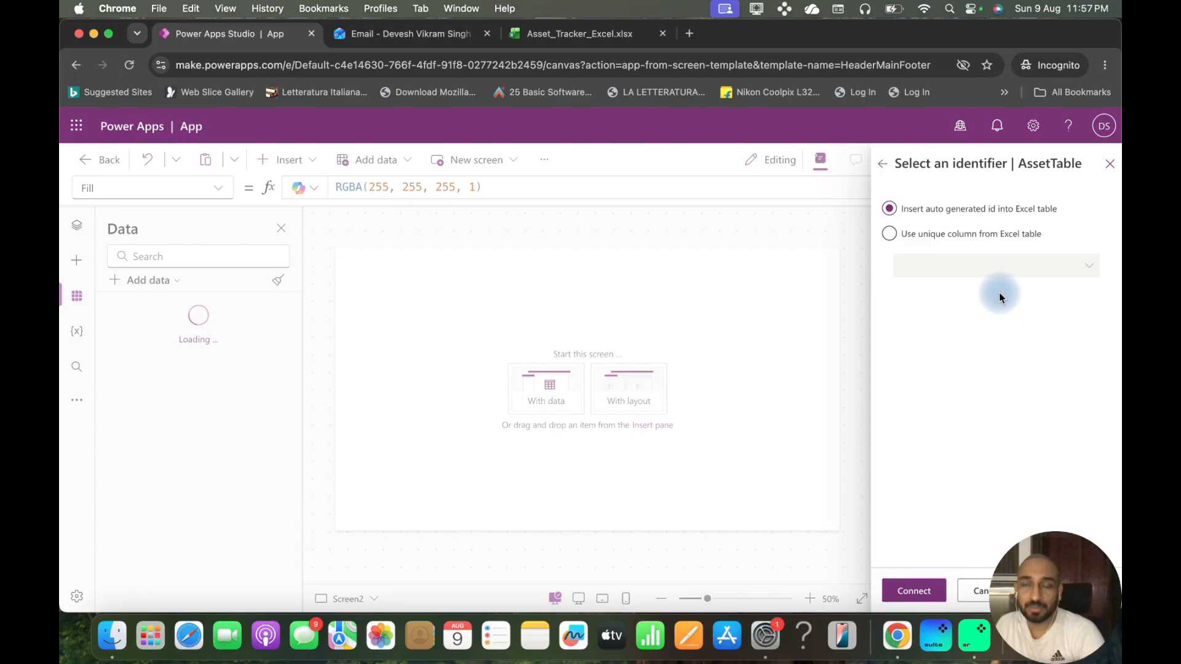
{"action": "left_click", "coordinate": [914, 591]}
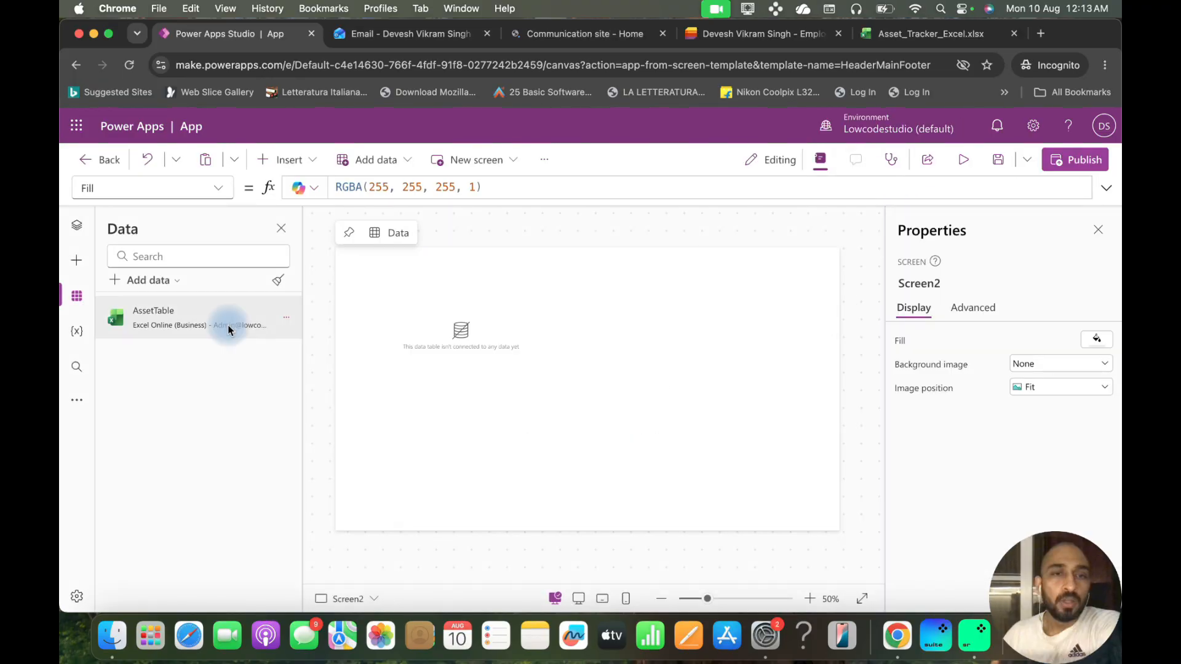
{"action": "mouse_move", "coordinate": [224, 333]}
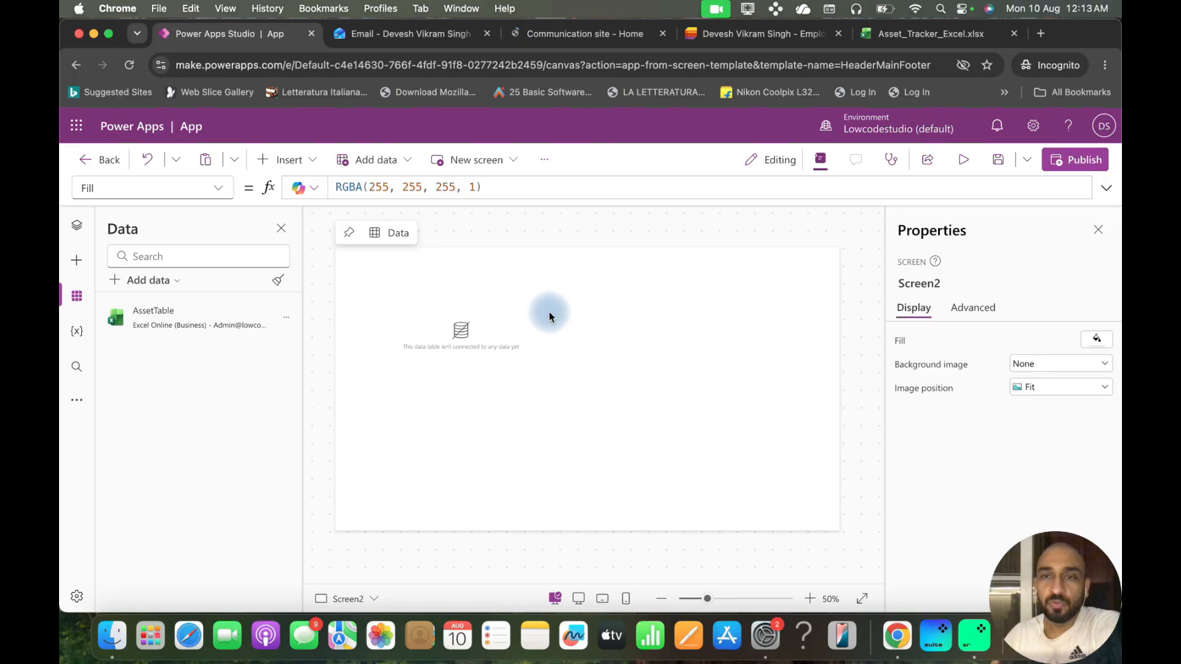
Step: Switch to the Asset_Tracker_Excel workbook and examine the __PowerAppsId__ column down through the records
{"action": "left_click", "coordinate": [928, 37]}
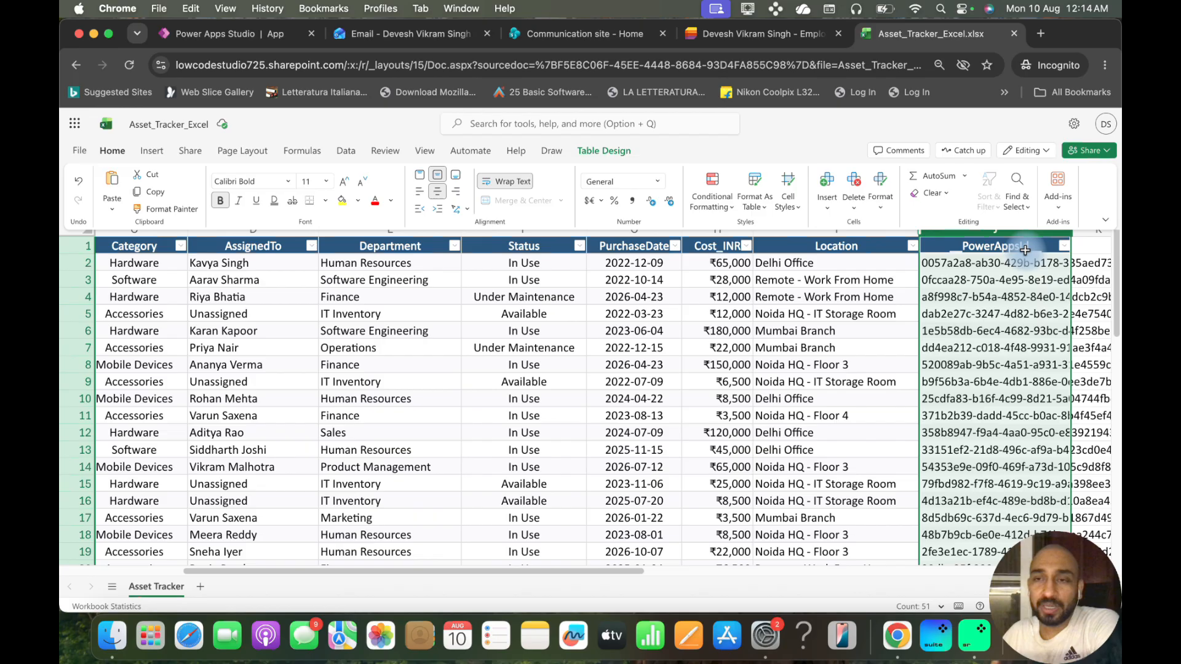
{"action": "left_click", "coordinate": [1031, 236]}
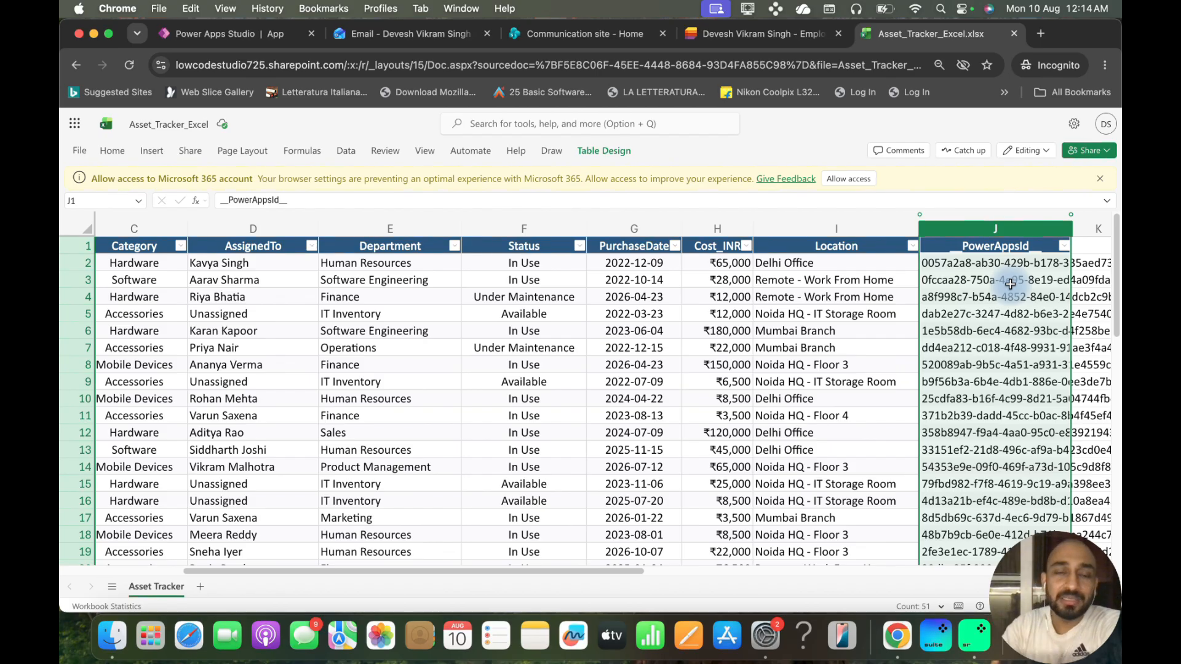
{"action": "scroll", "coordinate": [1010, 284], "scroll_direction": "down", "scroll_amount": 2}
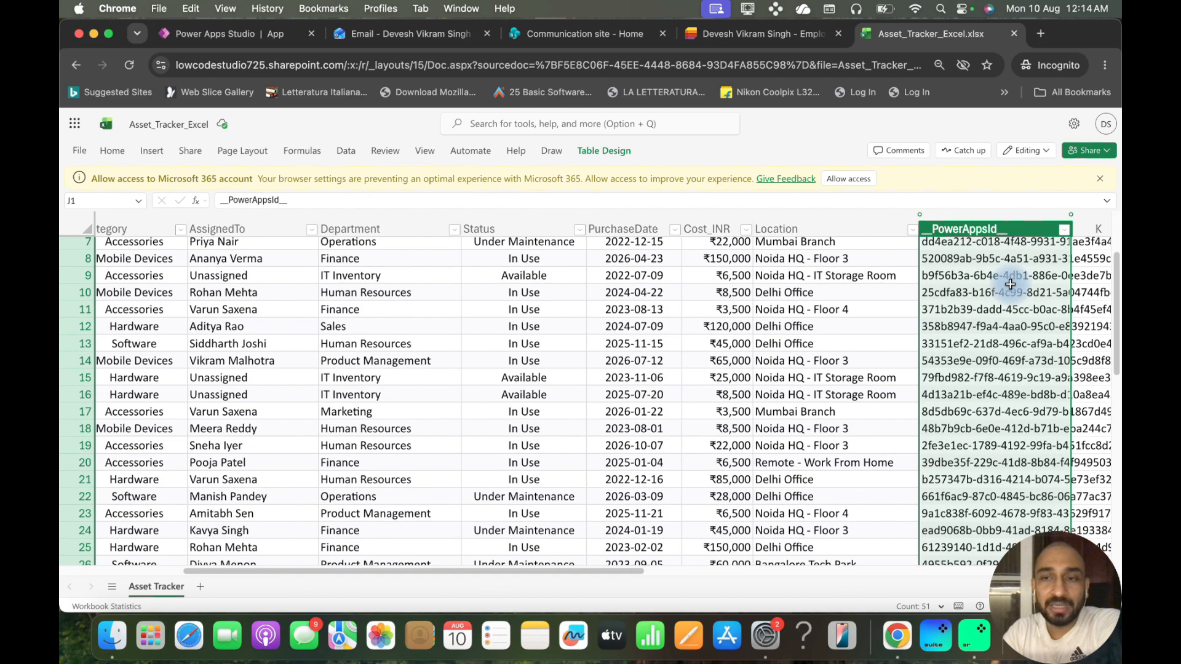
{"action": "scroll", "coordinate": [1010, 283], "scroll_direction": "down", "scroll_amount": 8}
{"action": "scroll", "coordinate": [1010, 283], "scroll_direction": "down", "scroll_amount": 2}
{"action": "scroll", "coordinate": [1010, 277], "scroll_direction": "up", "scroll_amount": 10}
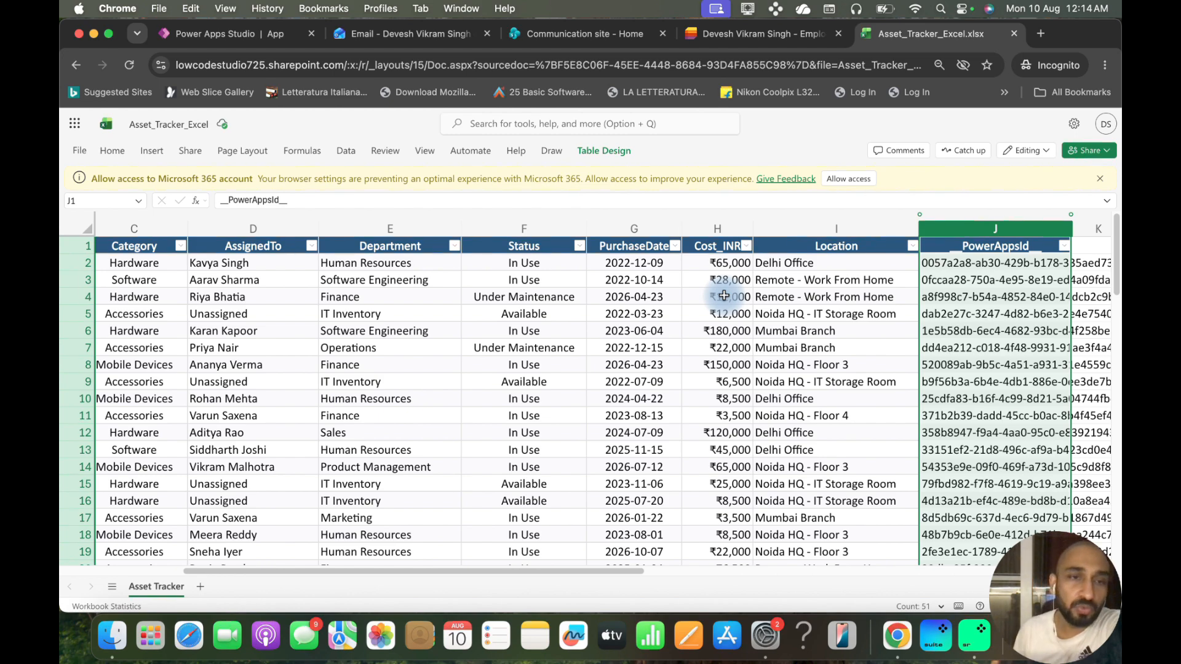
Step: Select the AST-1001 row, compare its fields with its __PowerAppsId__ value, and return to Power Apps
{"action": "left_click", "coordinate": [78, 265]}
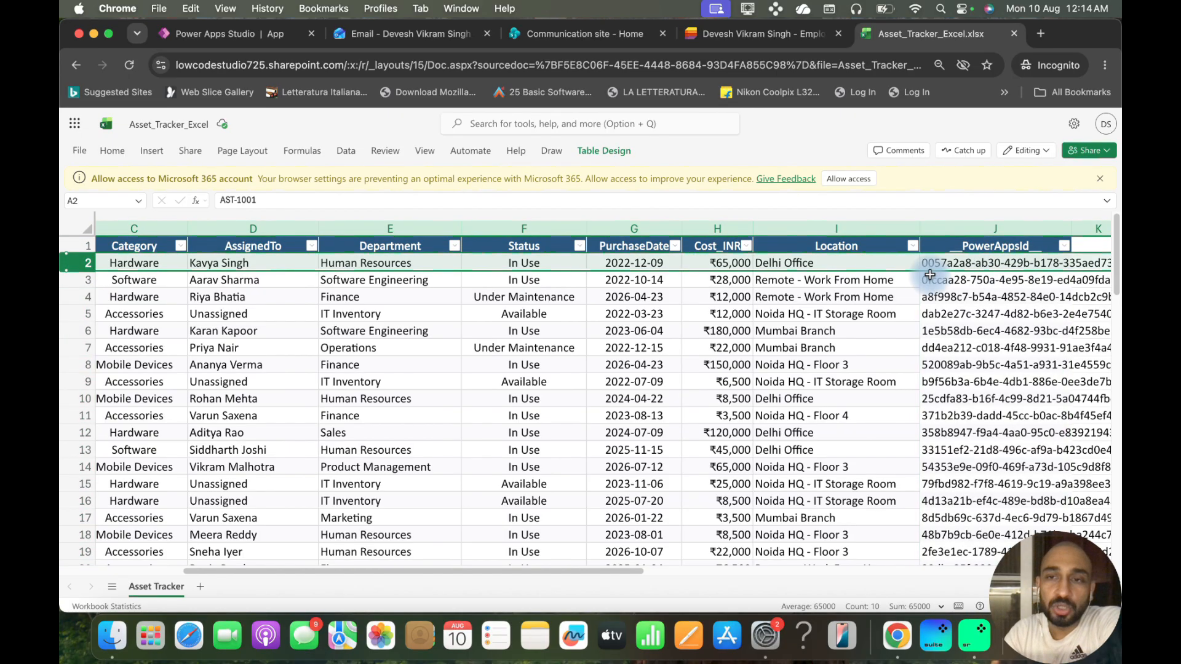
{"action": "scroll", "coordinate": [929, 274], "scroll_direction": "left", "scroll_amount": 5}
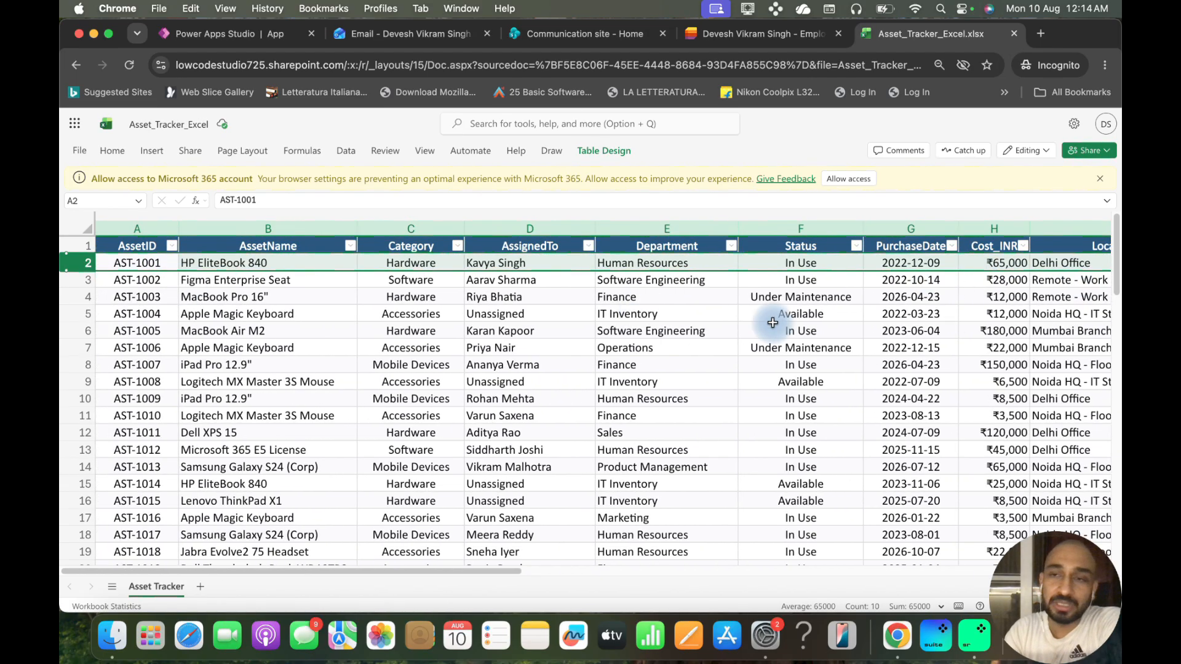
{"action": "scroll", "coordinate": [772, 322], "scroll_direction": "right", "scroll_amount": 5}
{"action": "scroll", "coordinate": [773, 322], "scroll_direction": "right", "scroll_amount": 1}
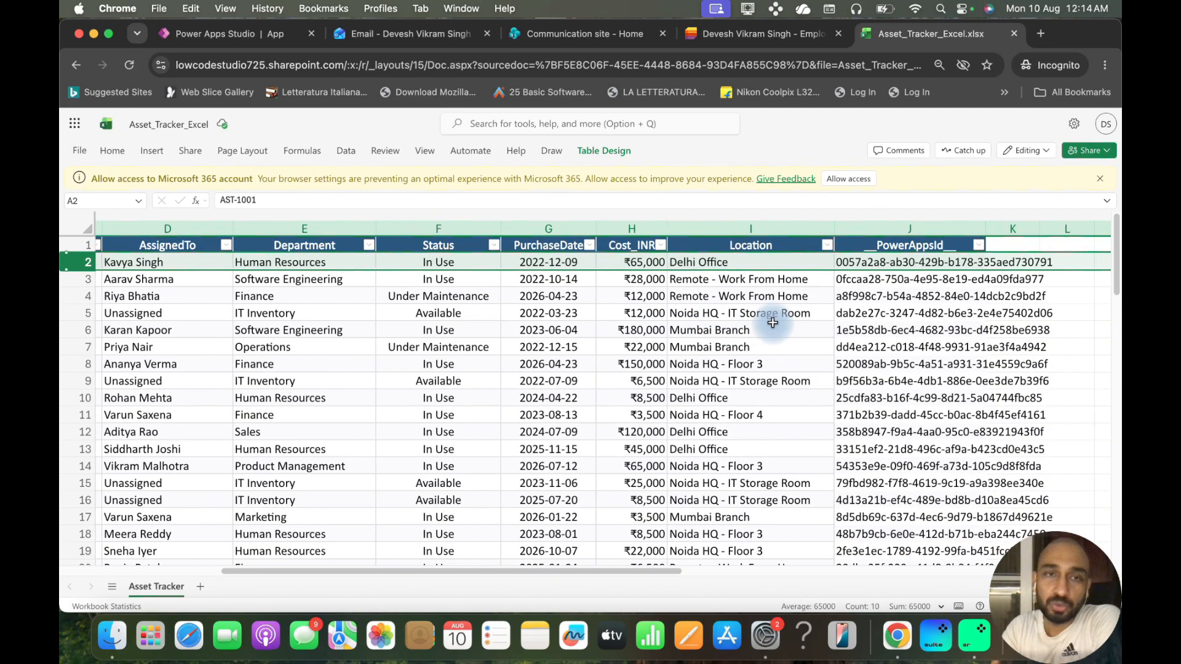
{"action": "scroll", "coordinate": [772, 322], "scroll_direction": "left", "scroll_amount": 5}
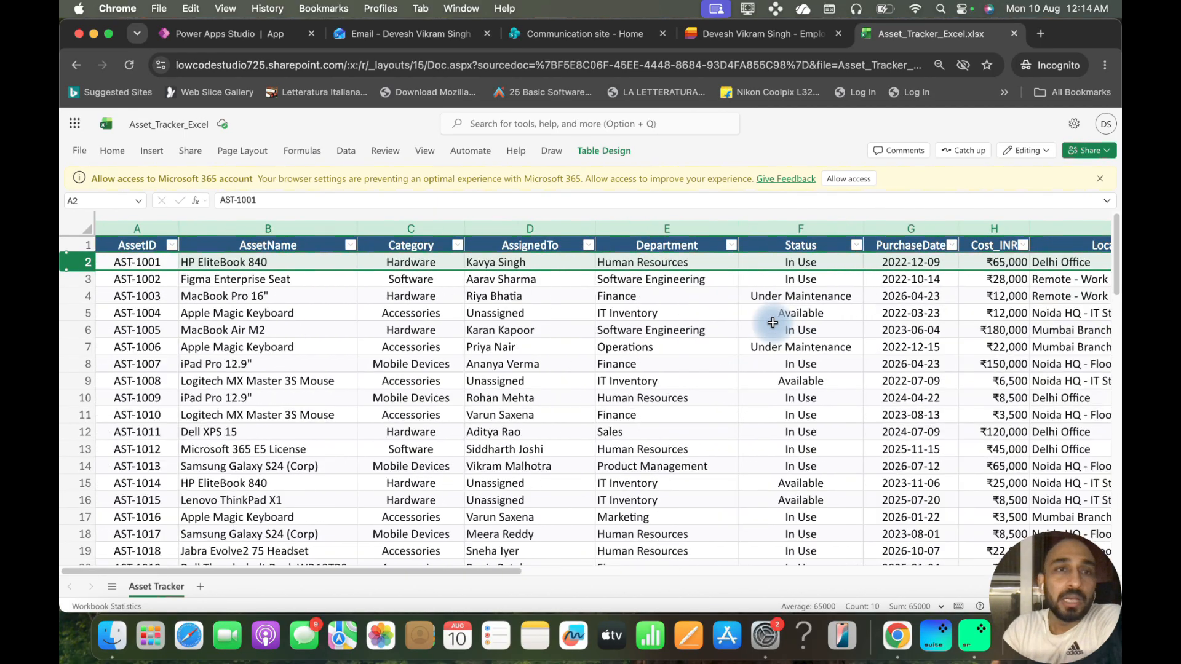
{"action": "left_click", "coordinate": [228, 33]}
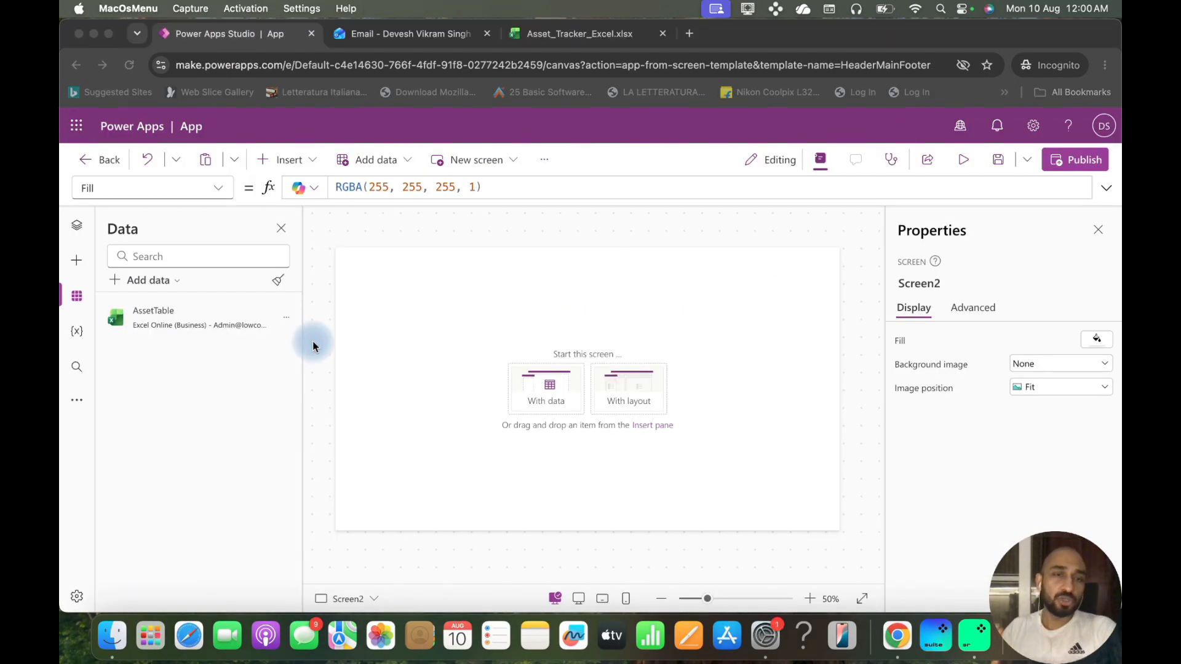
Step: Insert a data table on Screen2, connect it to AssetTable, and enlarge it to about 1298 wide by 704 high
{"action": "left_click", "coordinate": [313, 165]}
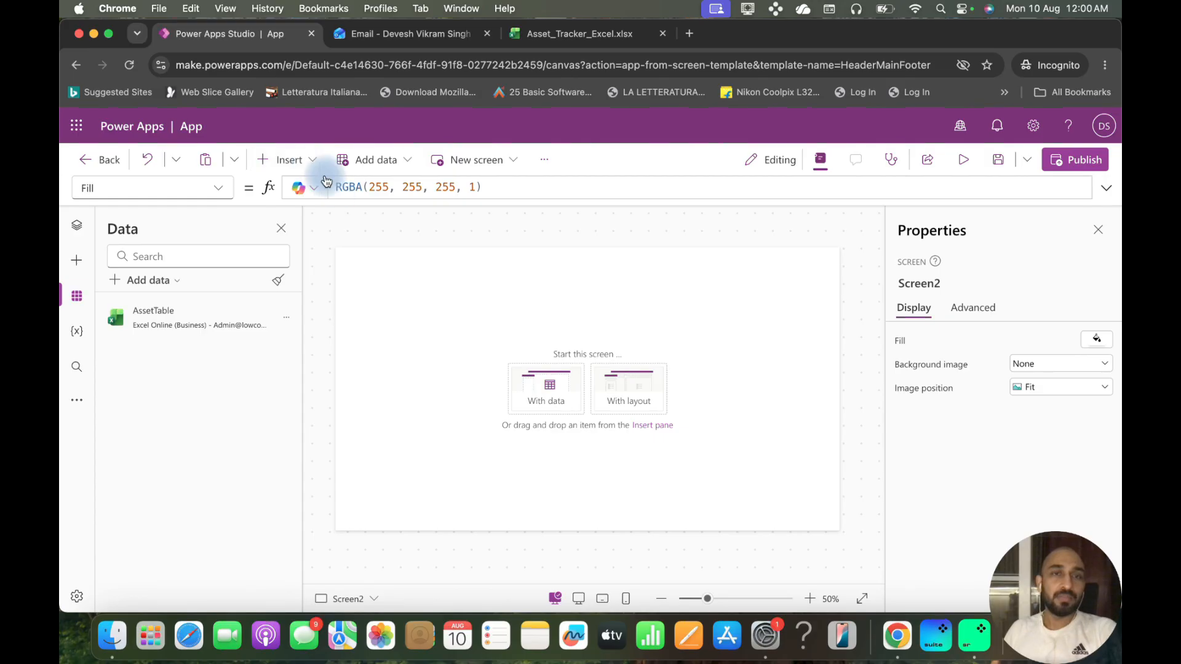
{"action": "left_click", "coordinate": [310, 161]}
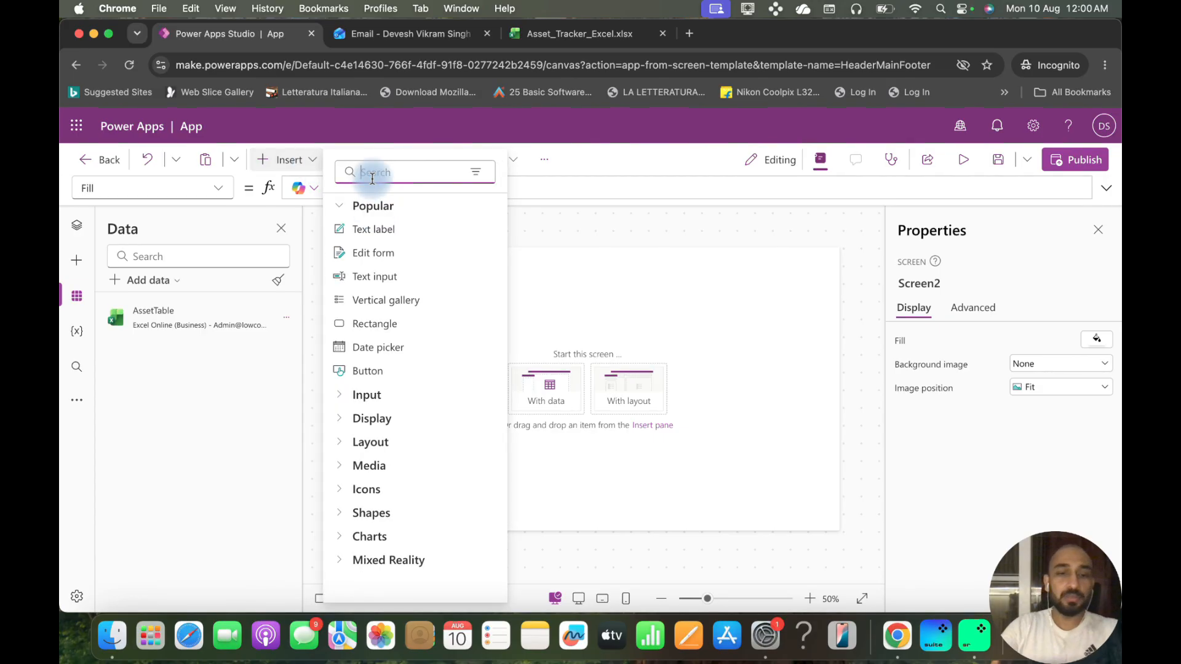
{"action": "type", "text": "data"}
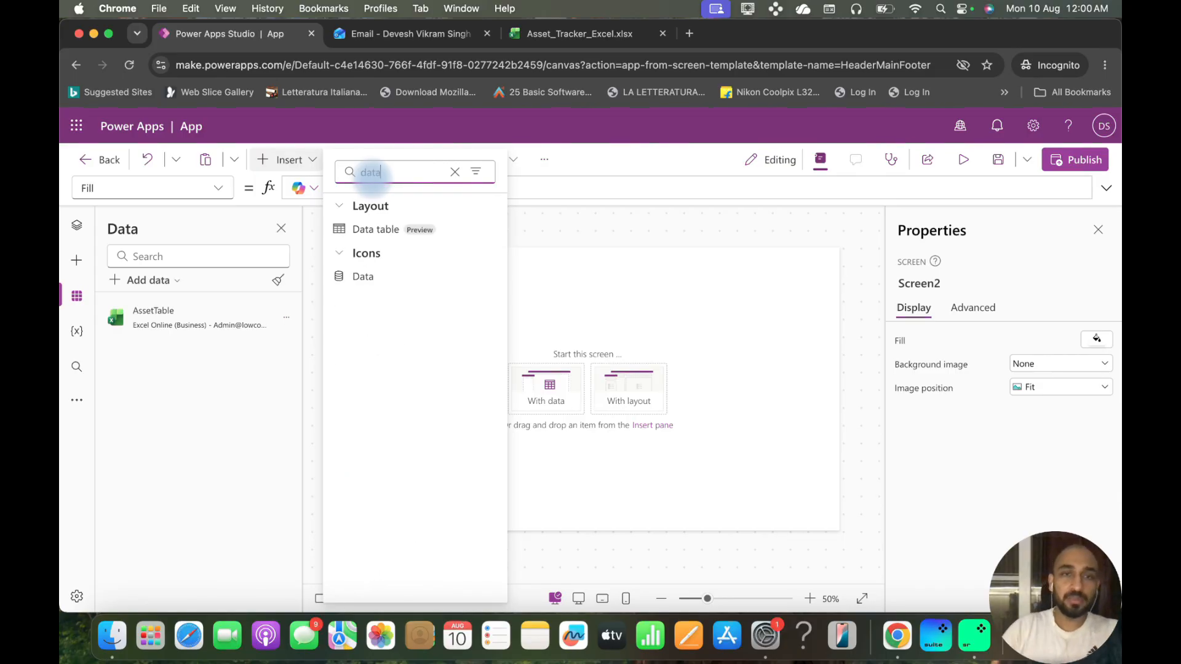
{"action": "left_click", "coordinate": [375, 229]}
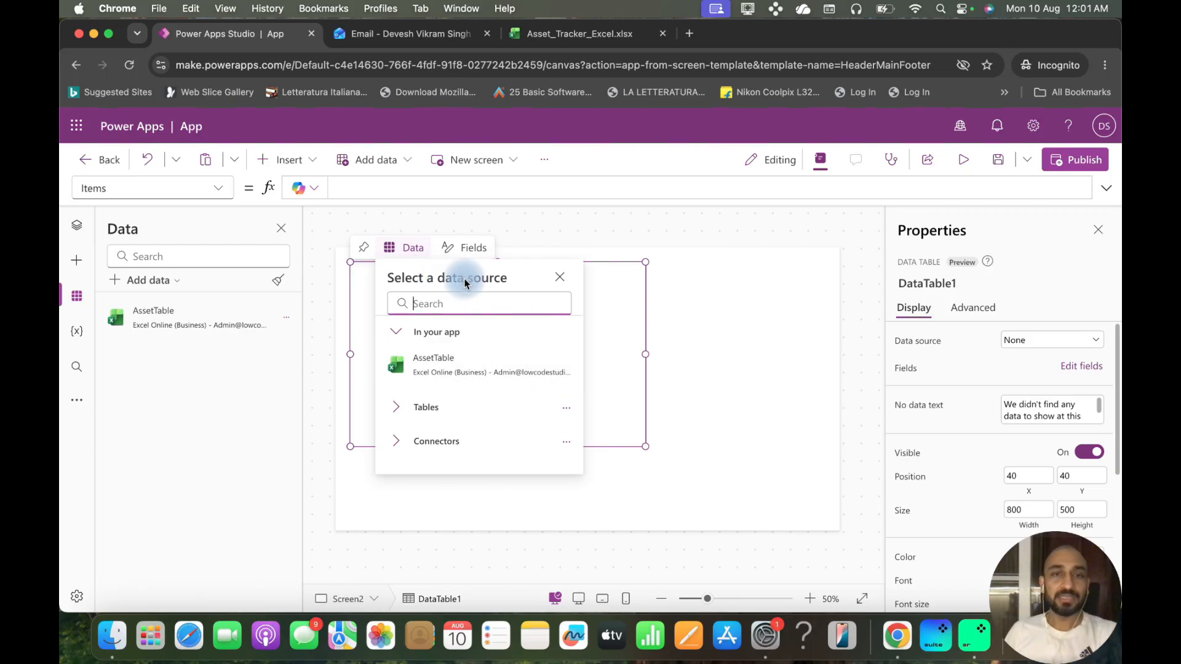
{"action": "left_click", "coordinate": [470, 372]}
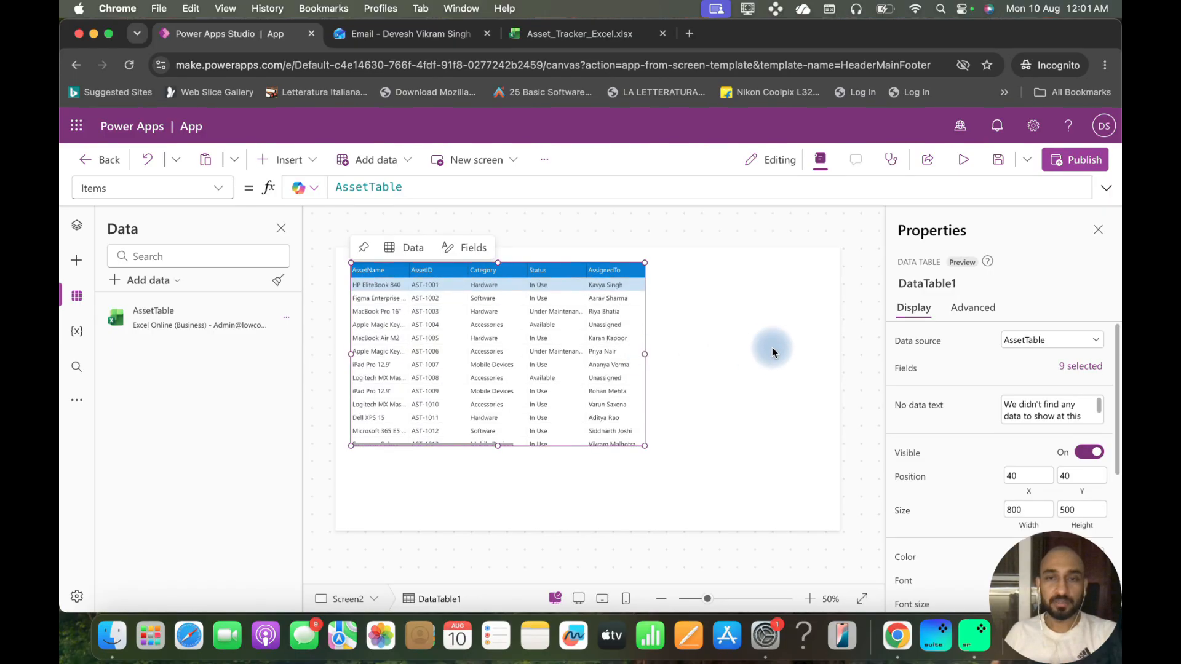
{"action": "left_click_drag", "start_coordinate": [645, 354], "coordinate": [829, 351]}
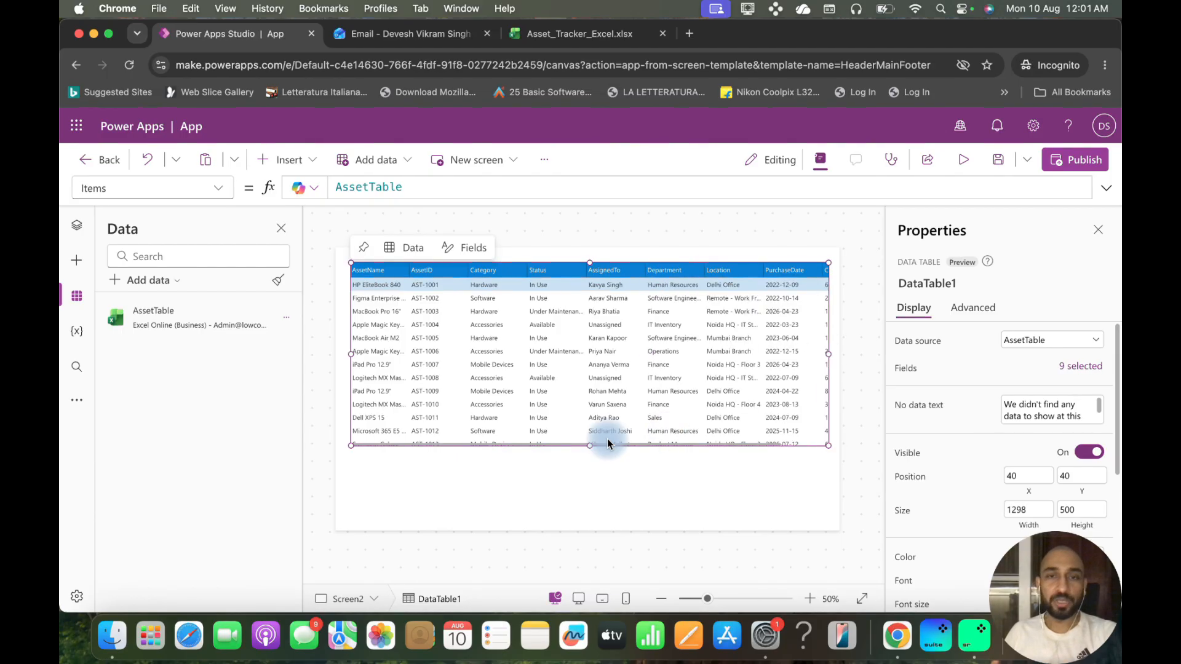
{"action": "left_click_drag", "start_coordinate": [592, 449], "coordinate": [592, 520]}
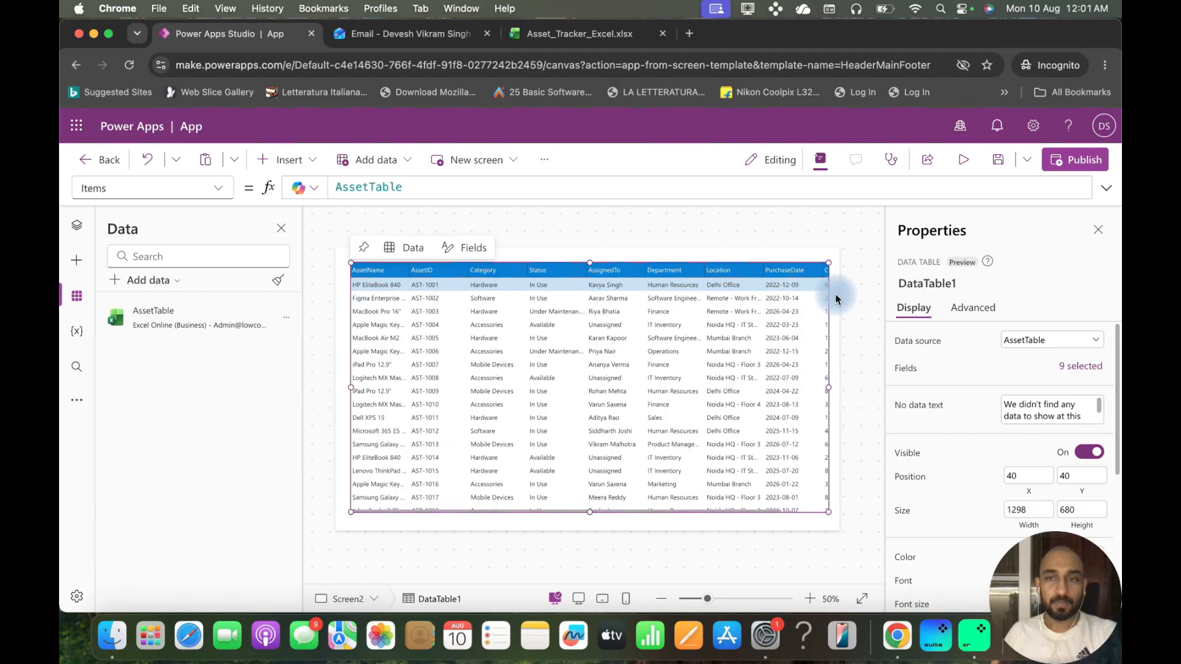
Step: Preview the app, look through the asset records in the data table, and return to editing
{"action": "left_click", "coordinate": [964, 162]}
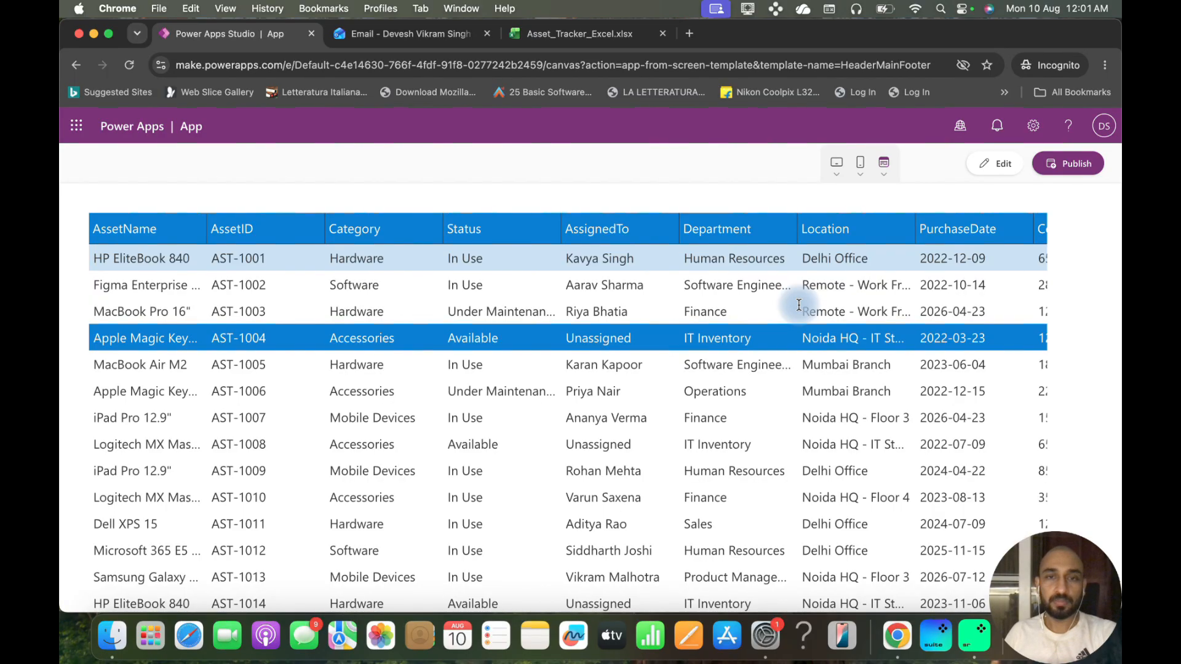
{"action": "scroll", "coordinate": [804, 361], "scroll_direction": "down", "scroll_amount": 15}
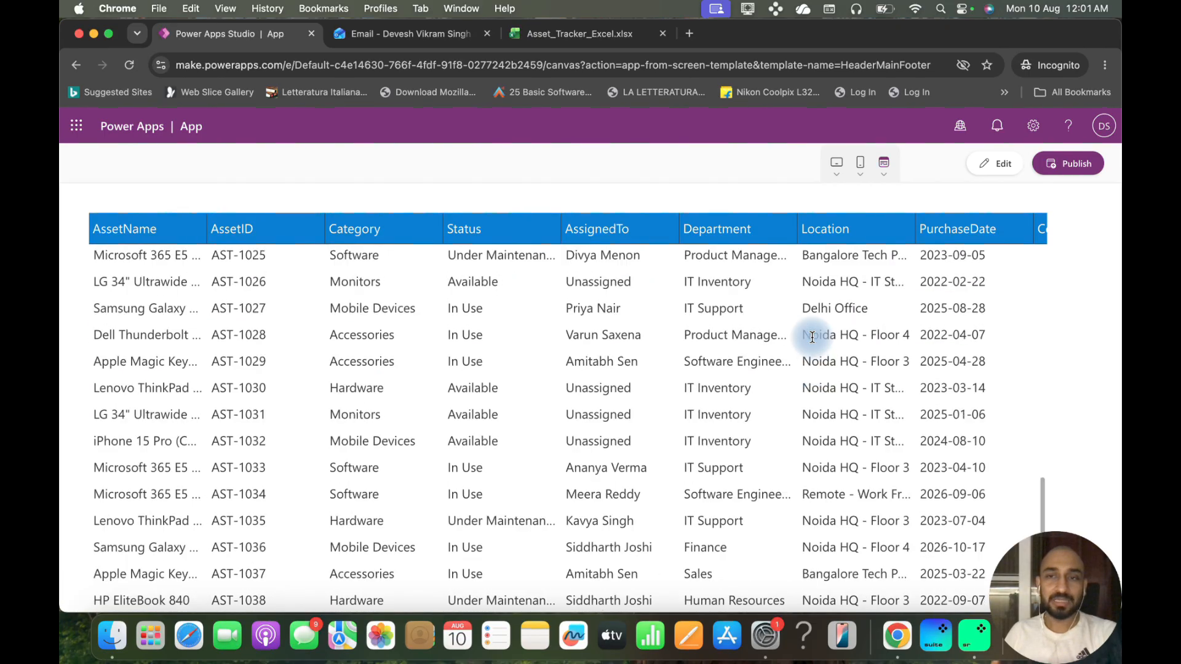
{"action": "scroll", "coordinate": [816, 336], "scroll_direction": "up", "scroll_amount": 15}
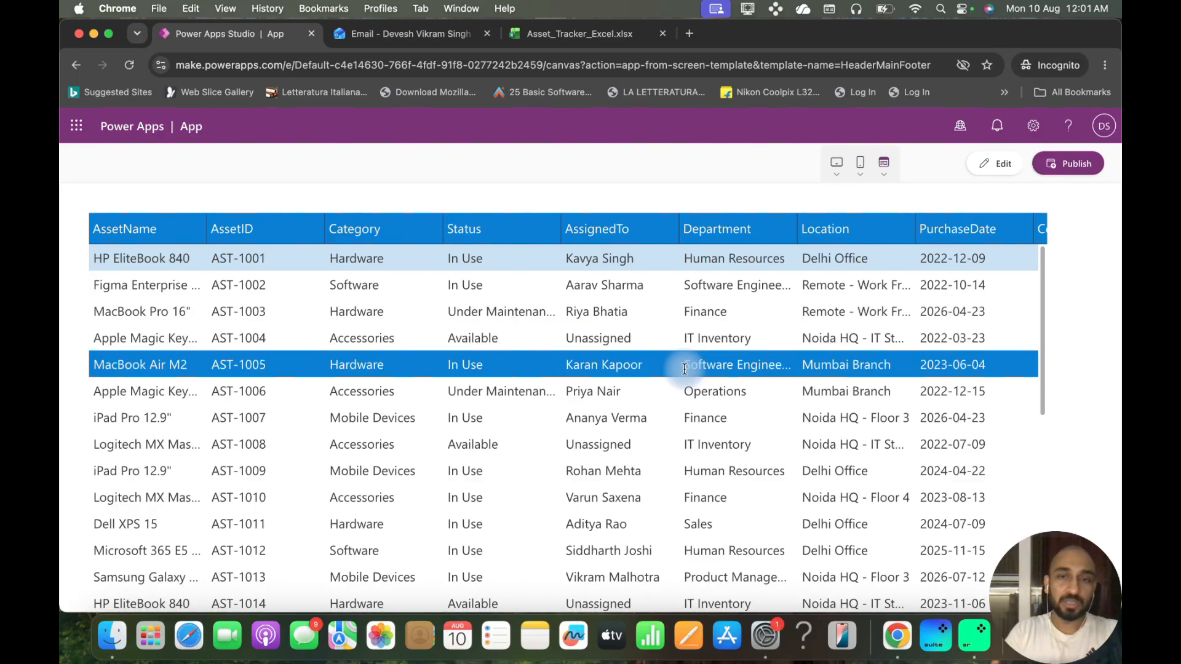
{"action": "scroll", "coordinate": [760, 391], "scroll_direction": "down", "scroll_amount": 8}
{"action": "scroll", "coordinate": [759, 392], "scroll_direction": "down", "scroll_amount": 2}
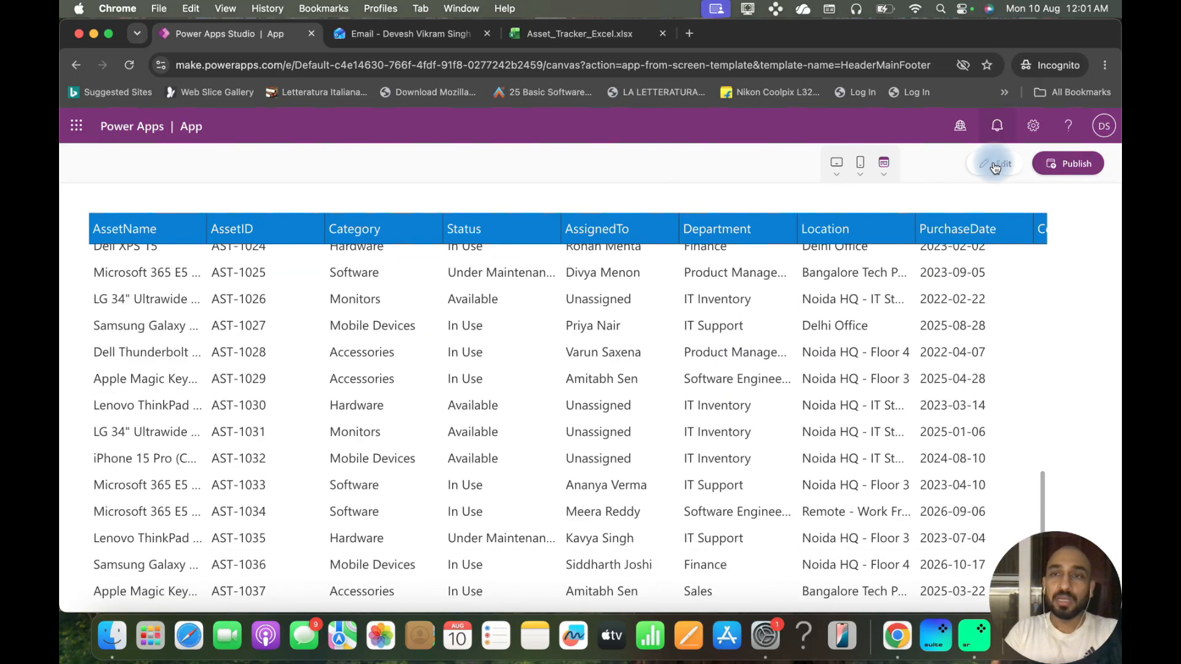
{"action": "left_click", "coordinate": [994, 163]}
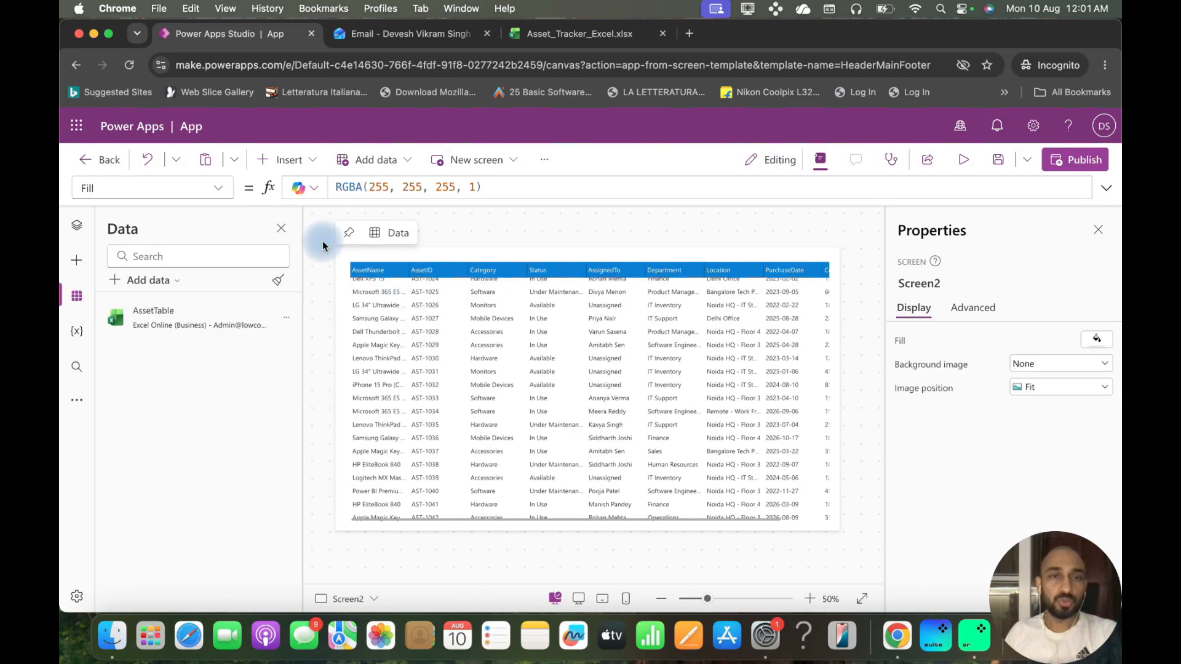
Step: Turn on Modern controls and themes among the new updates in the app settings, and close the settings
{"action": "left_click", "coordinate": [545, 167]}
{"action": "left_click", "coordinate": [546, 166]}
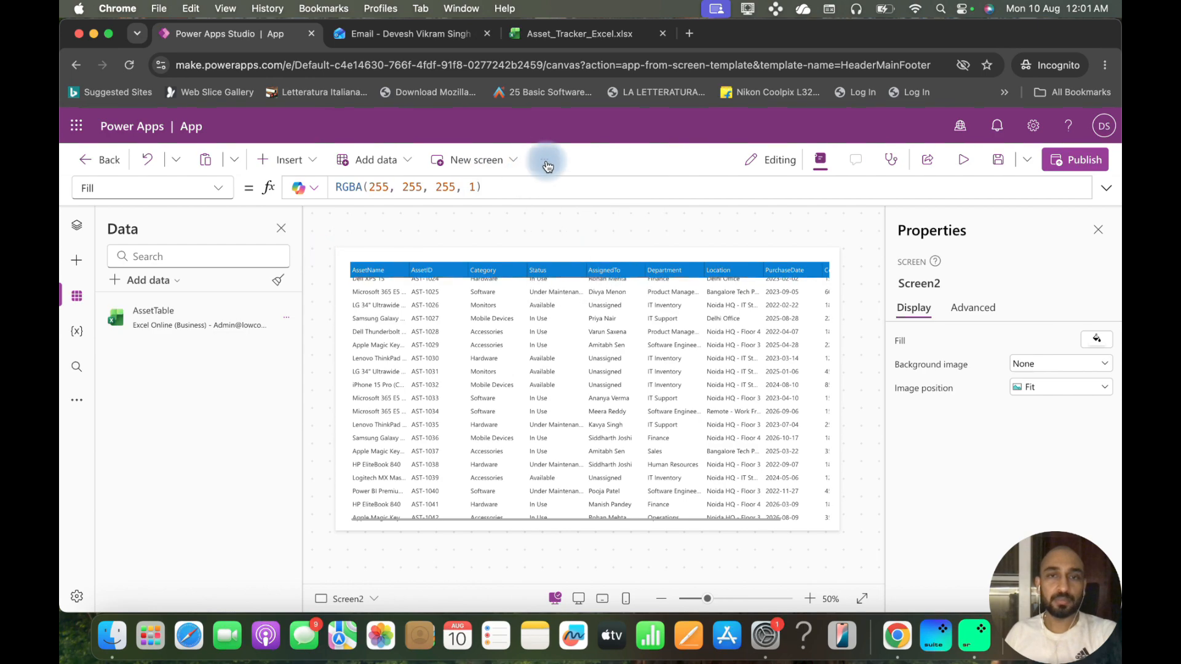
{"action": "left_click", "coordinate": [546, 166]}
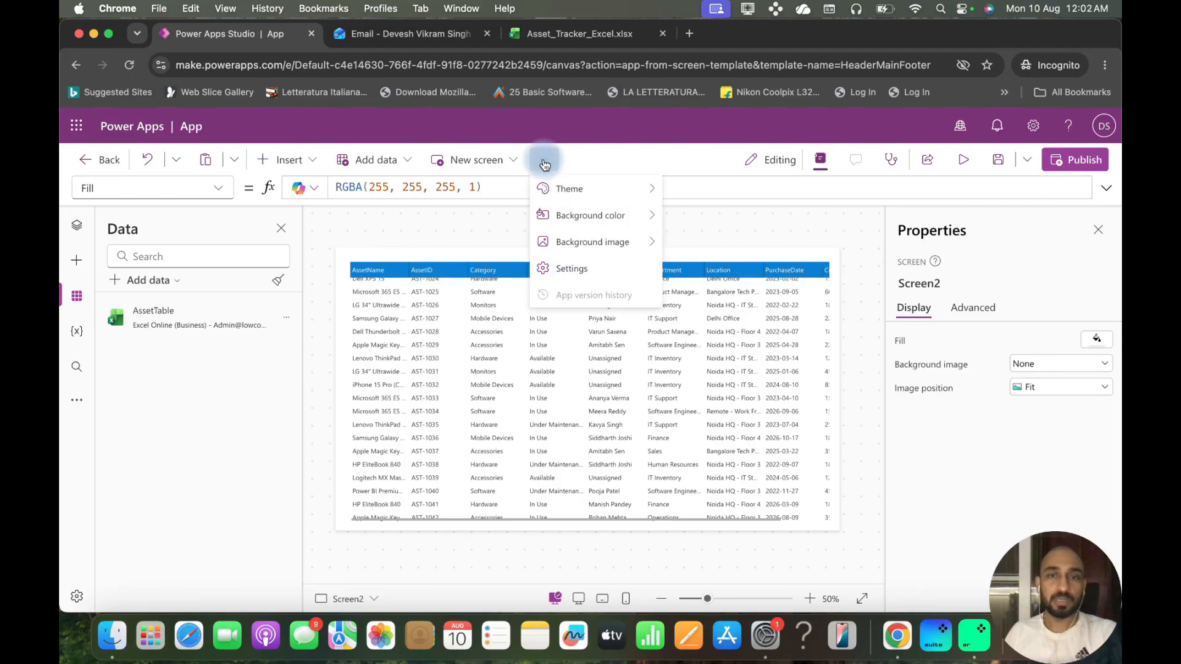
{"action": "left_click", "coordinate": [578, 274]}
{"action": "left_click", "coordinate": [326, 325]}
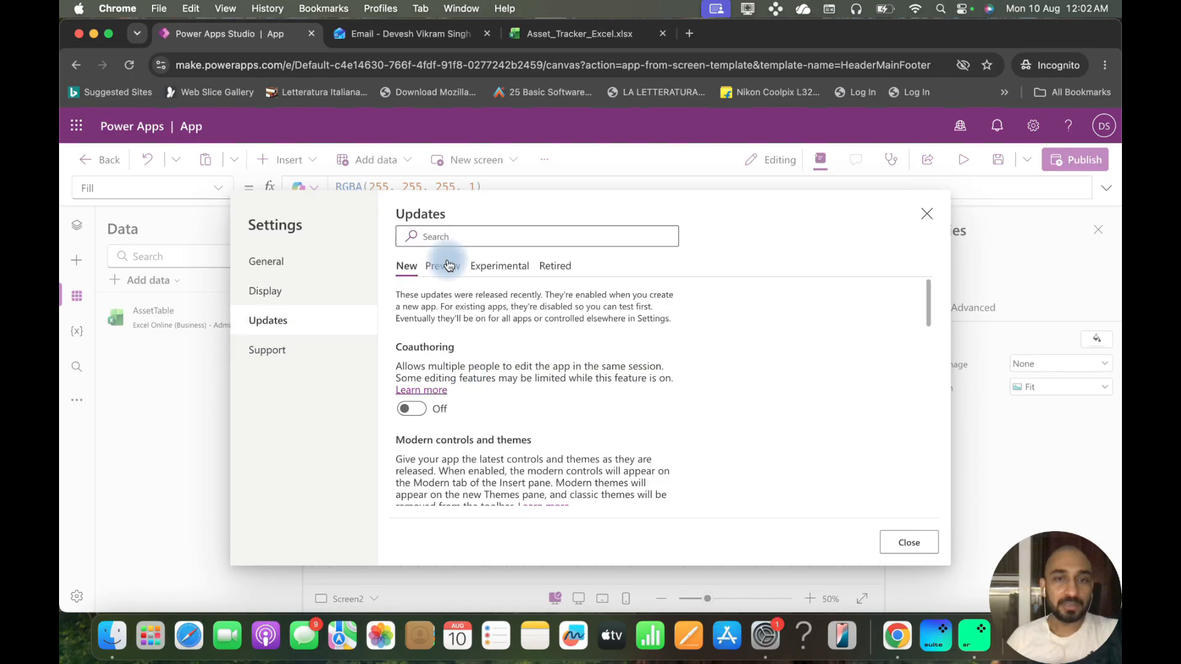
{"action": "scroll", "coordinate": [462, 349], "scroll_direction": "down", "scroll_amount": 5}
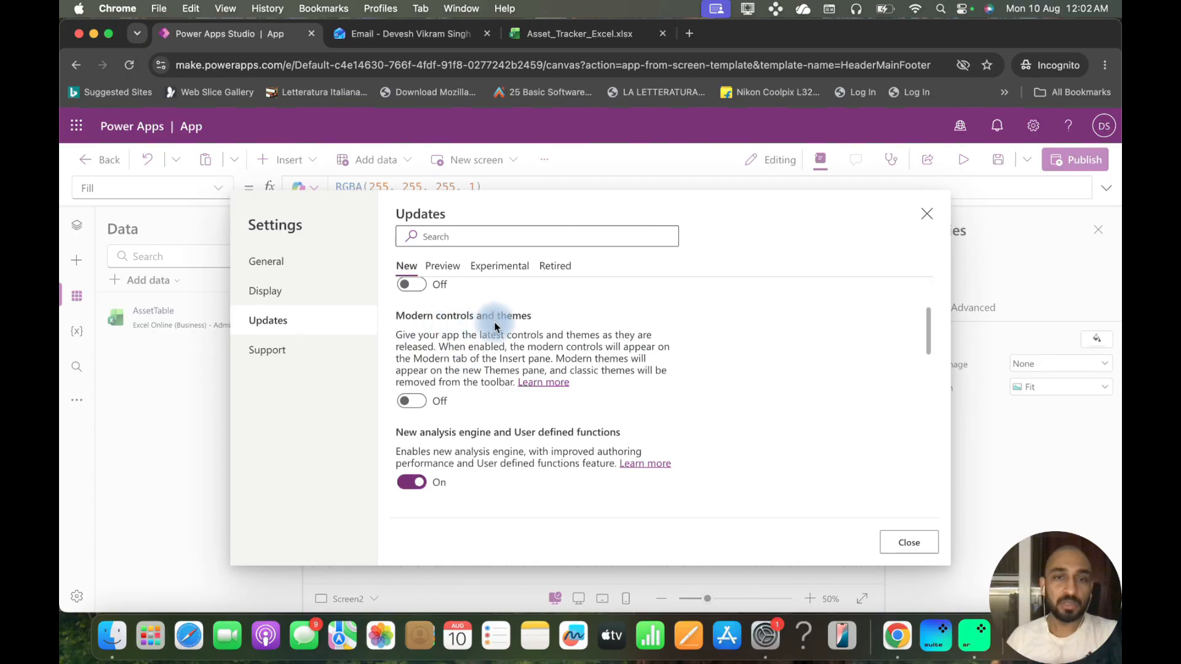
{"action": "left_click", "coordinate": [422, 404]}
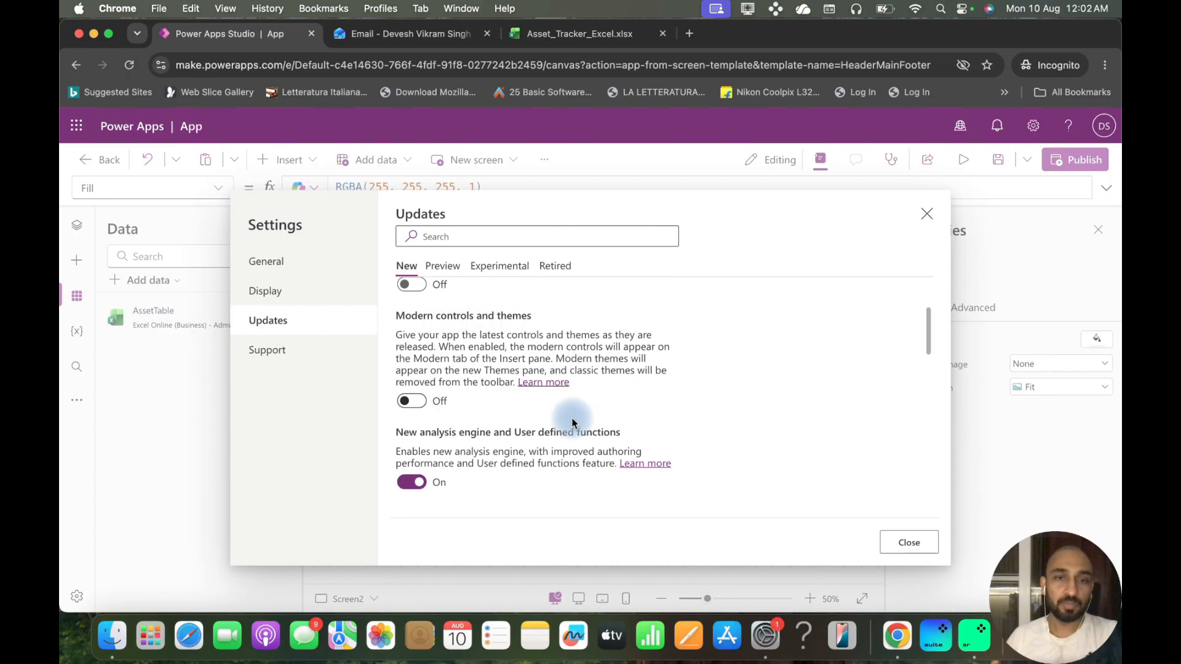
{"action": "left_click", "coordinate": [927, 216]}
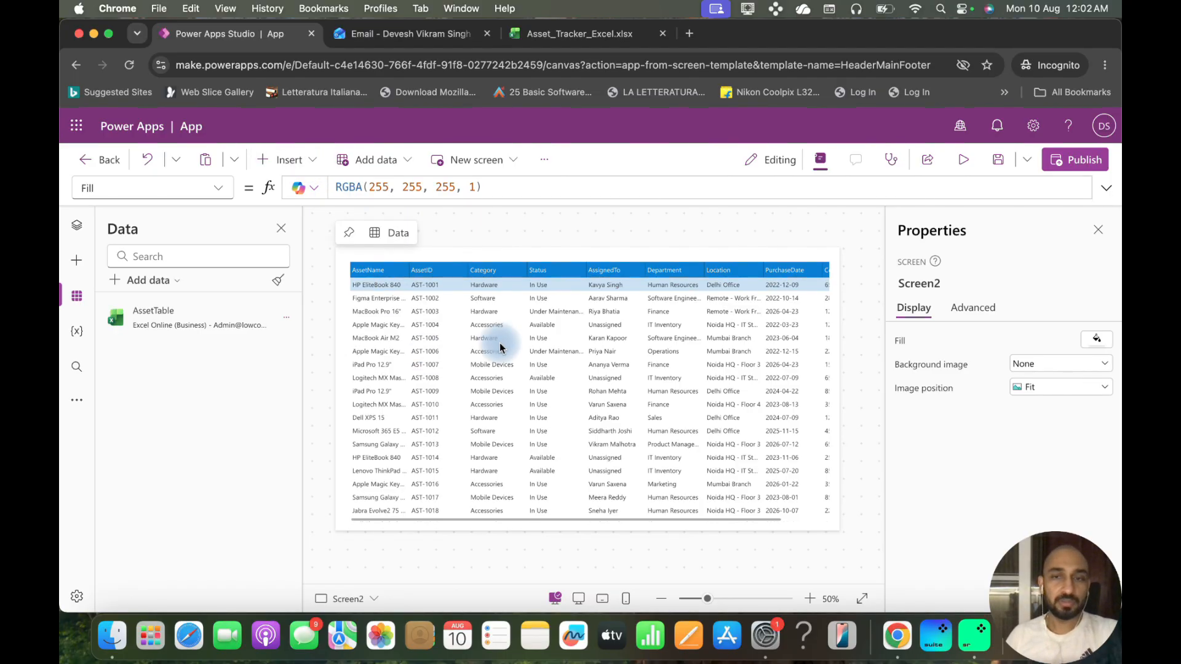
Step: Delete DataTable1 from Screen2
{"action": "left_click", "coordinate": [584, 372]}
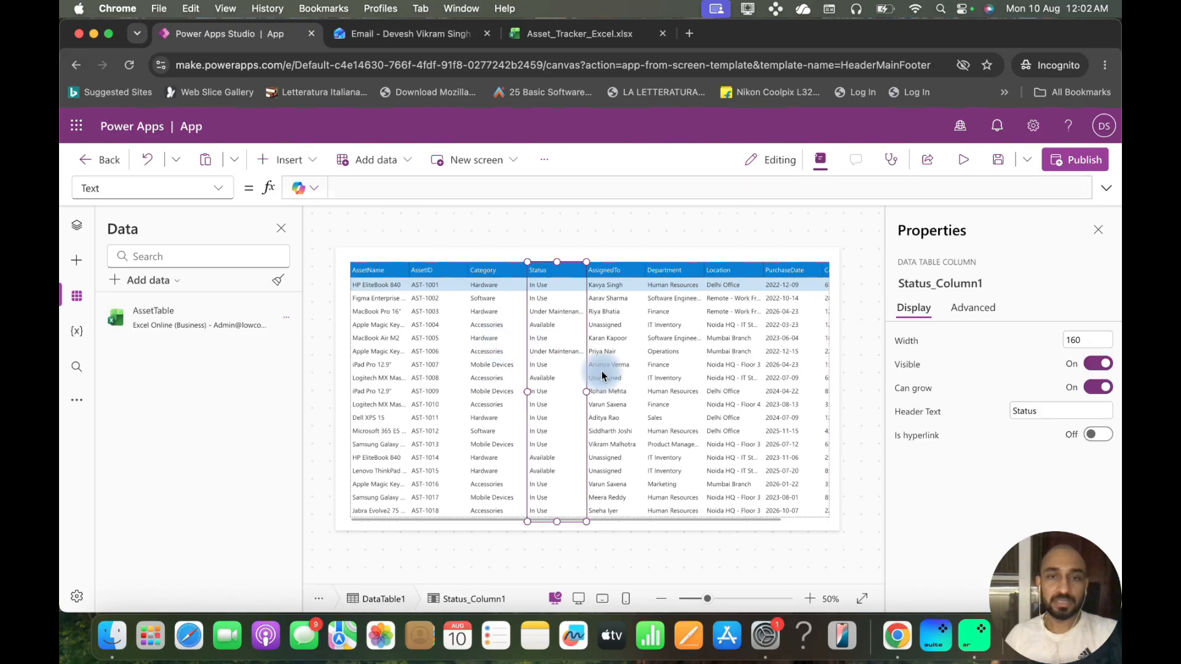
{"action": "left_click", "coordinate": [77, 225]}
{"action": "left_click", "coordinate": [295, 392]}
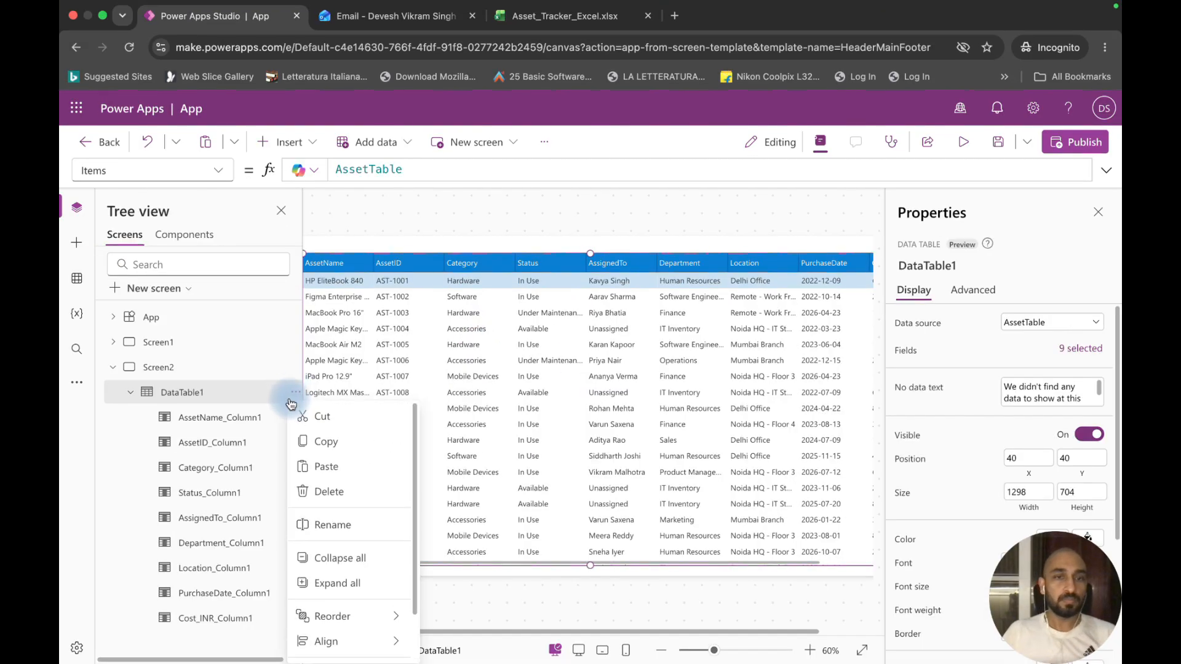
{"action": "left_click", "coordinate": [322, 492]}
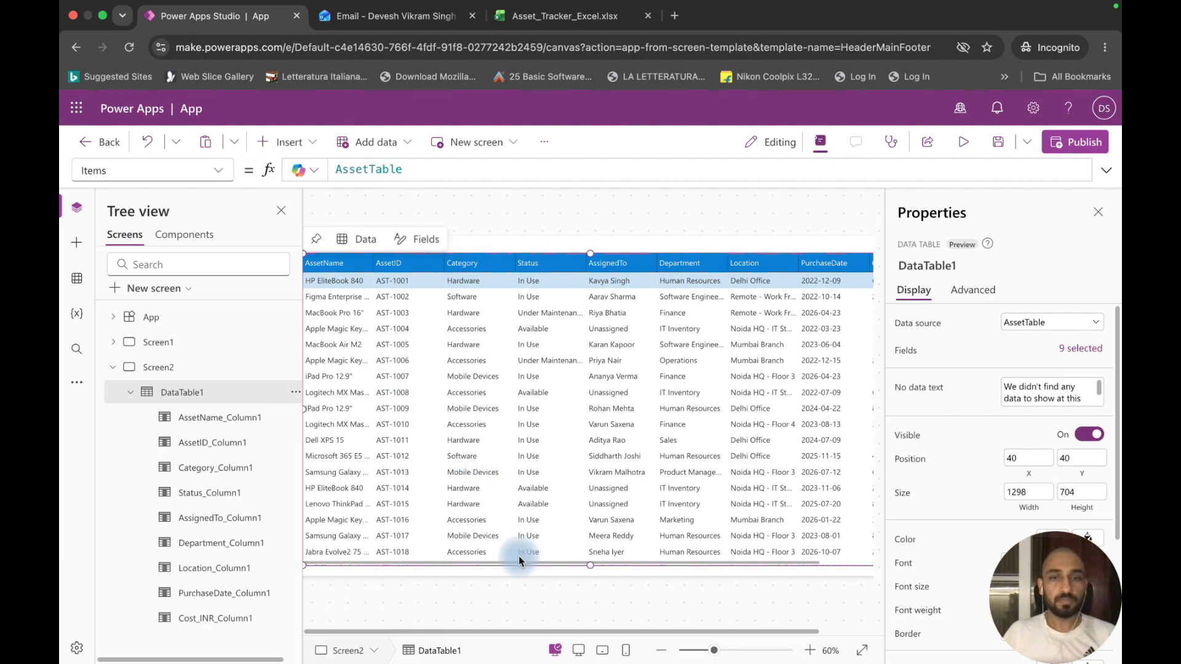
Step: Insert a modern data grid on Screen2, connect it to AssetTable, and enlarge it to cover most of the screen
{"action": "left_click", "coordinate": [312, 145]}
{"action": "left_click", "coordinate": [316, 149]}
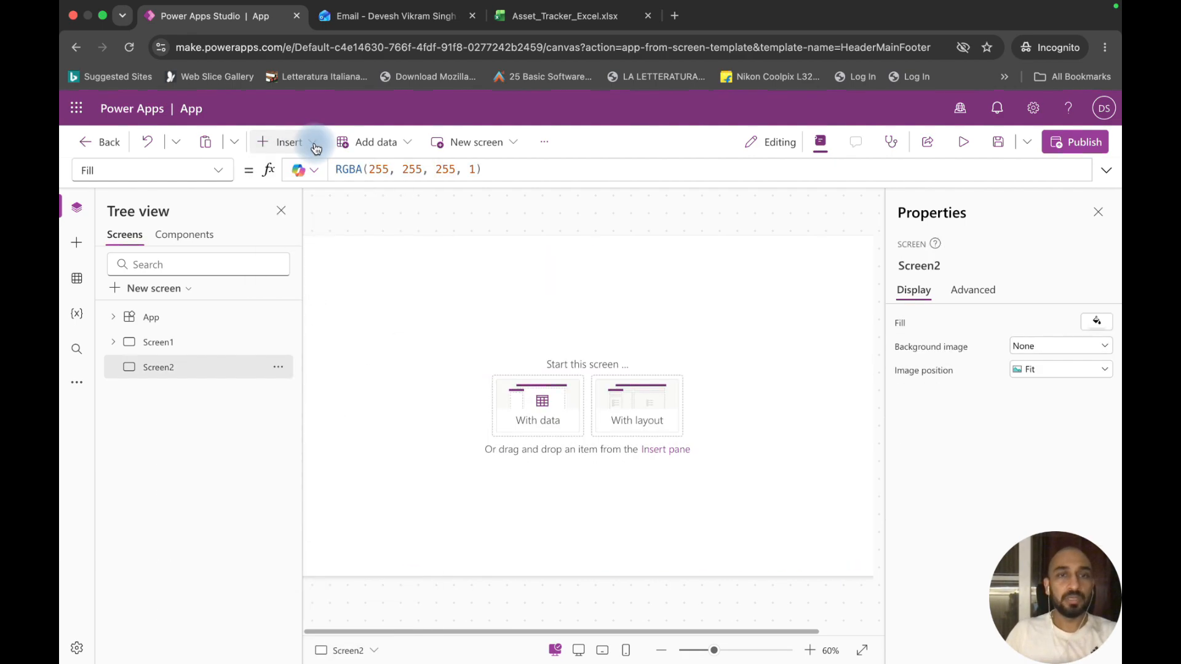
{"action": "left_click", "coordinate": [314, 147]}
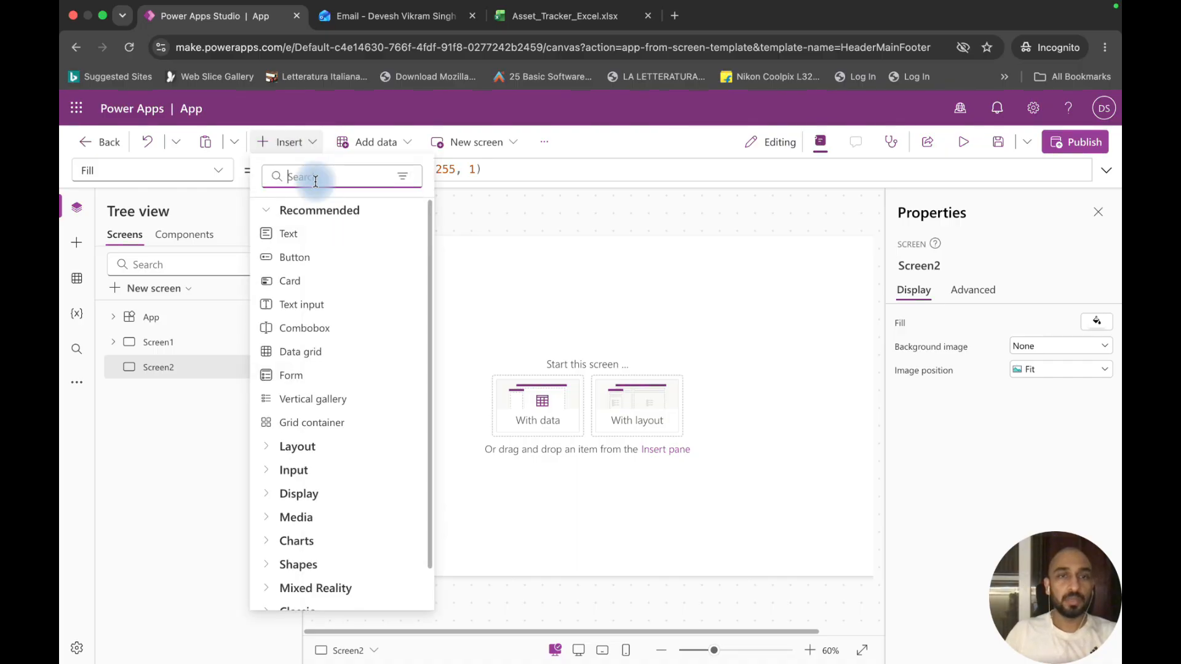
{"action": "type", "text": "data"}
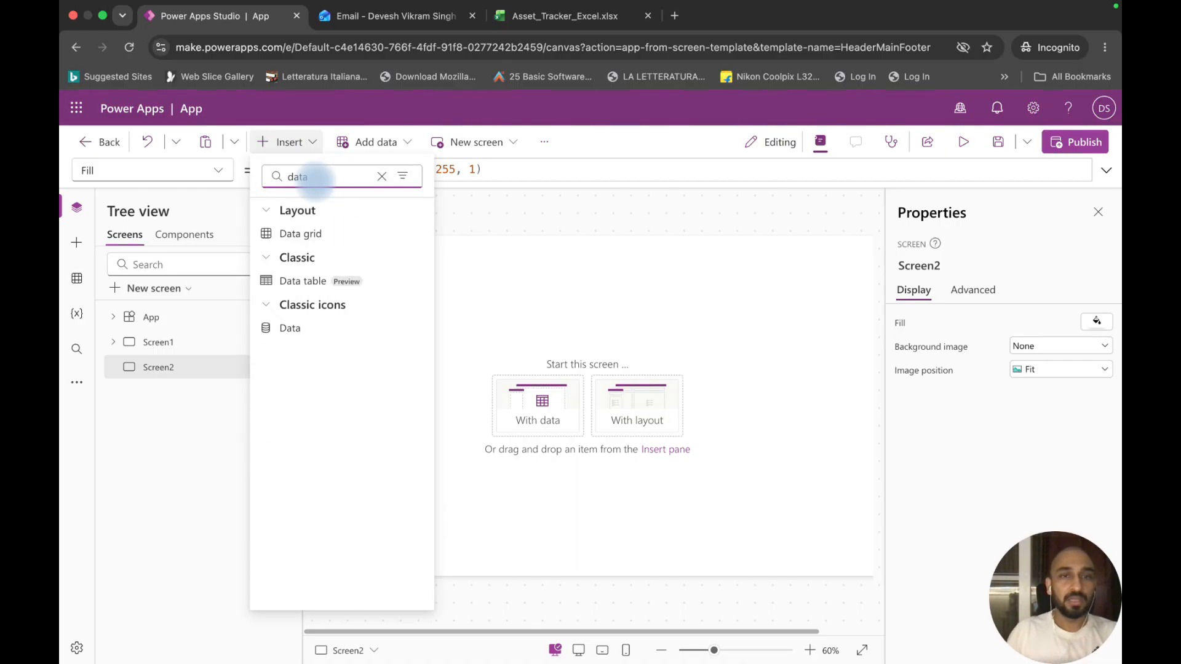
{"action": "left_click", "coordinate": [353, 240]}
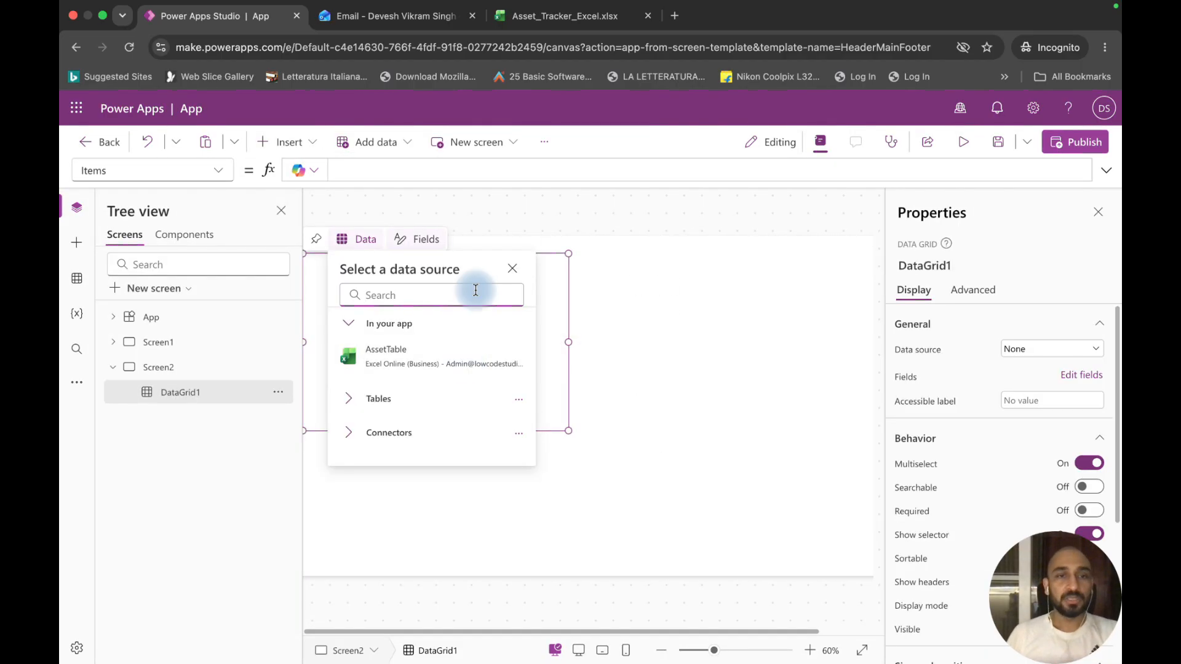
{"action": "mouse_move", "coordinate": [414, 348]}
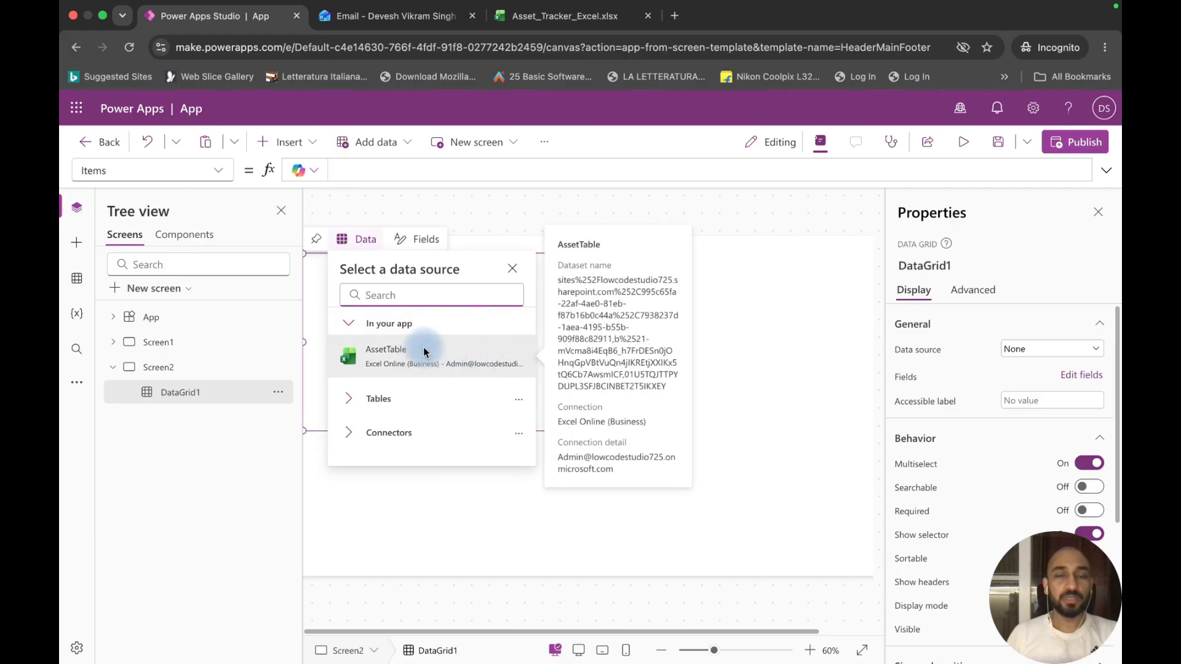
{"action": "left_click", "coordinate": [434, 351]}
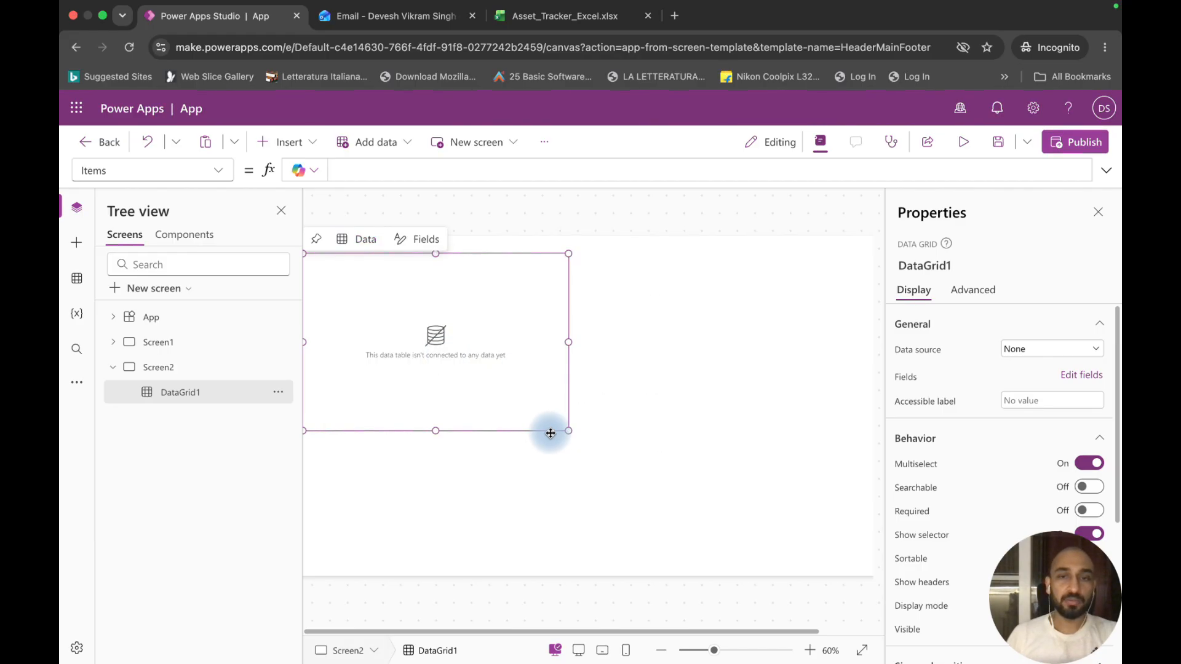
{"action": "left_click_drag", "start_coordinate": [568, 342], "coordinate": [862, 336]}
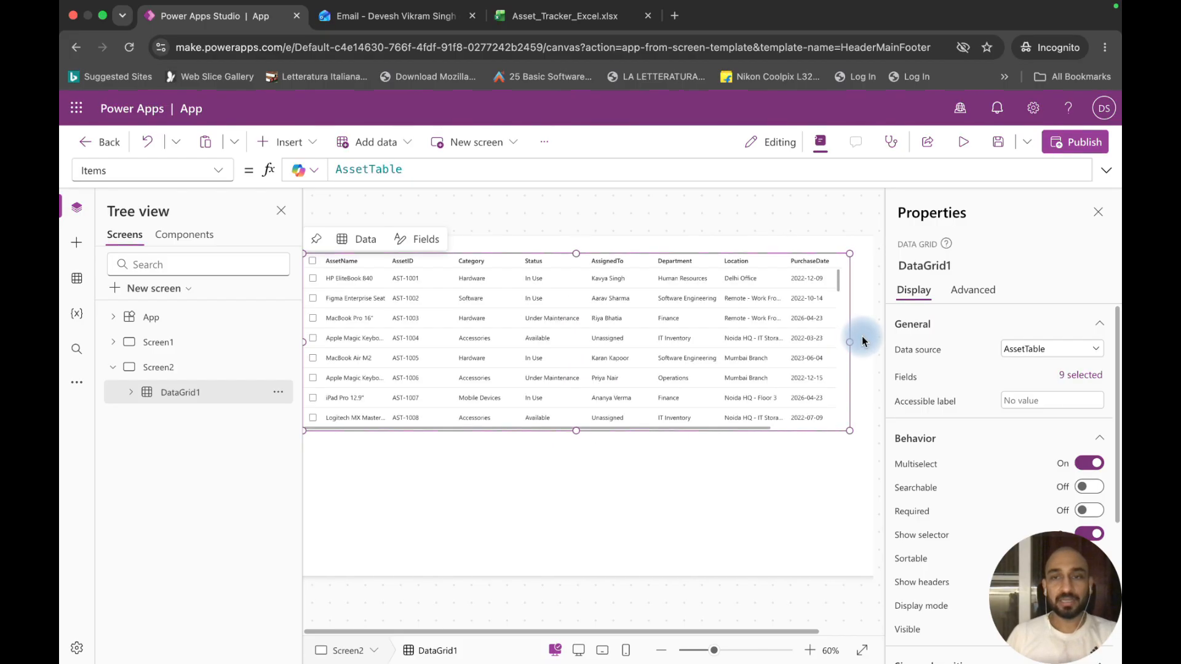
{"action": "left_click_drag", "start_coordinate": [586, 440], "coordinate": [586, 567]}
Step: Preview the data grid, look through its records, test selecting all rows, and return to editing, dismissing the testing tip
{"action": "left_click", "coordinate": [966, 148]}
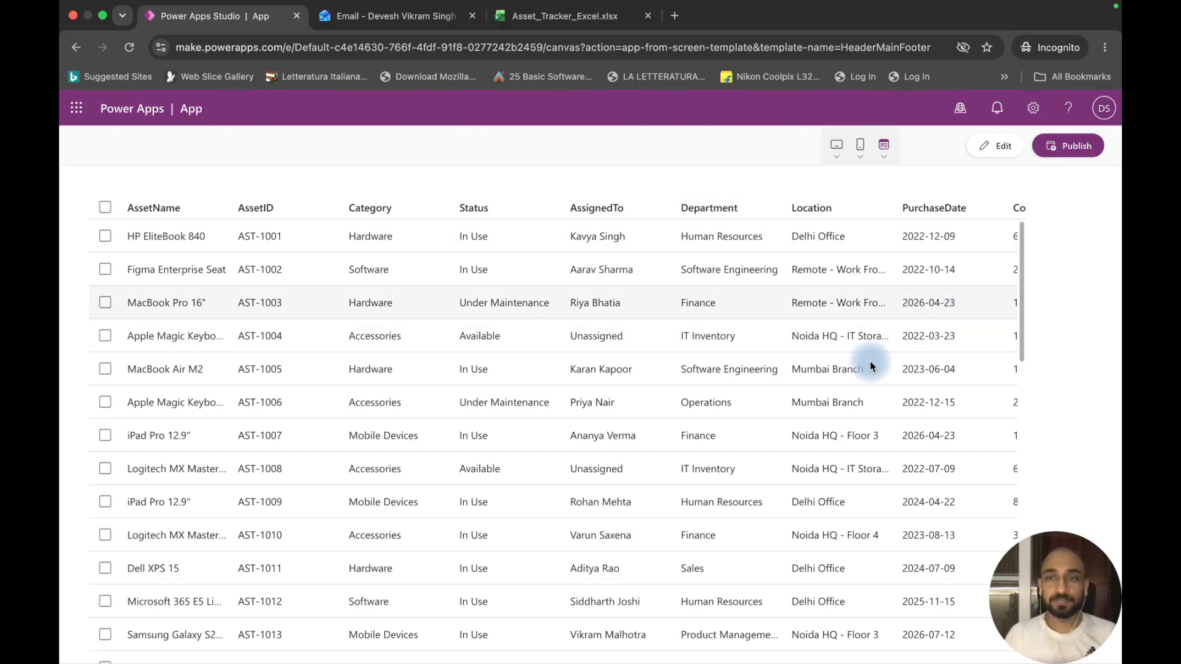
{"action": "scroll", "coordinate": [870, 363], "scroll_direction": "down", "scroll_amount": 15}
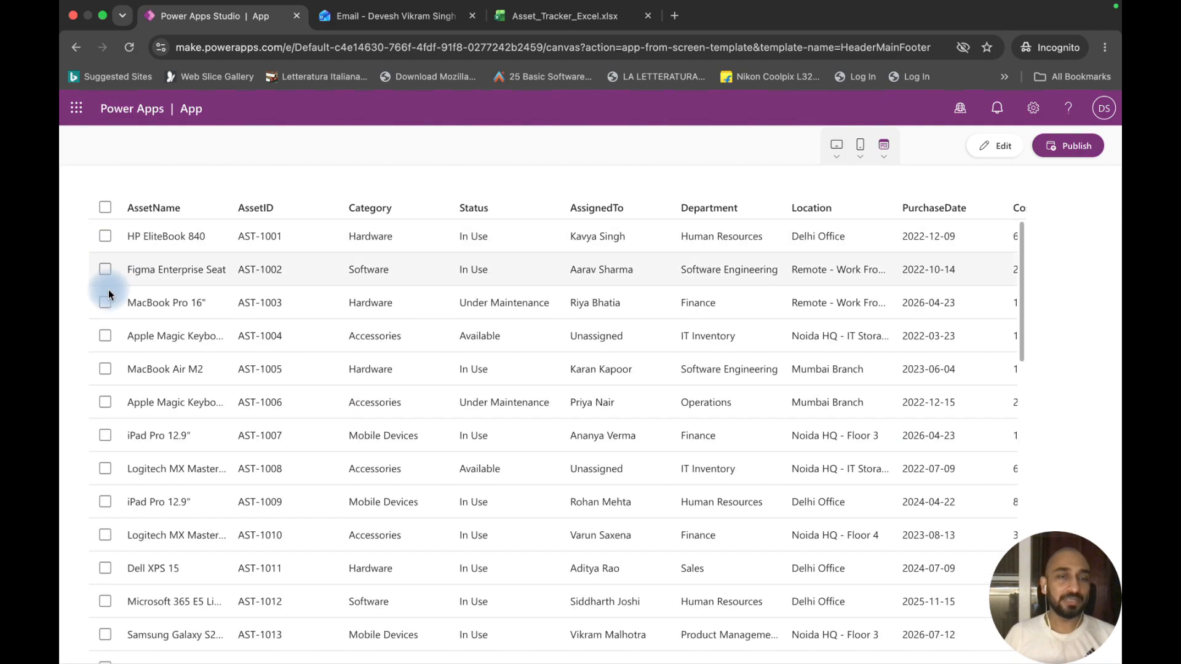
{"action": "left_click", "coordinate": [106, 210]}
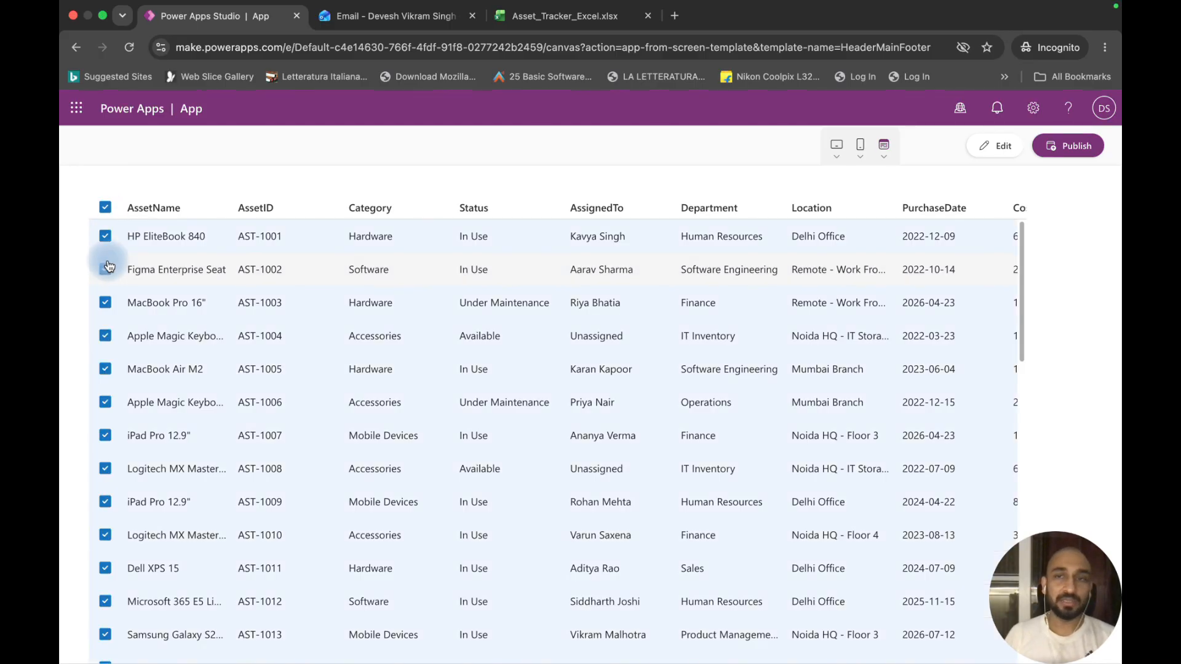
{"action": "left_click", "coordinate": [994, 150]}
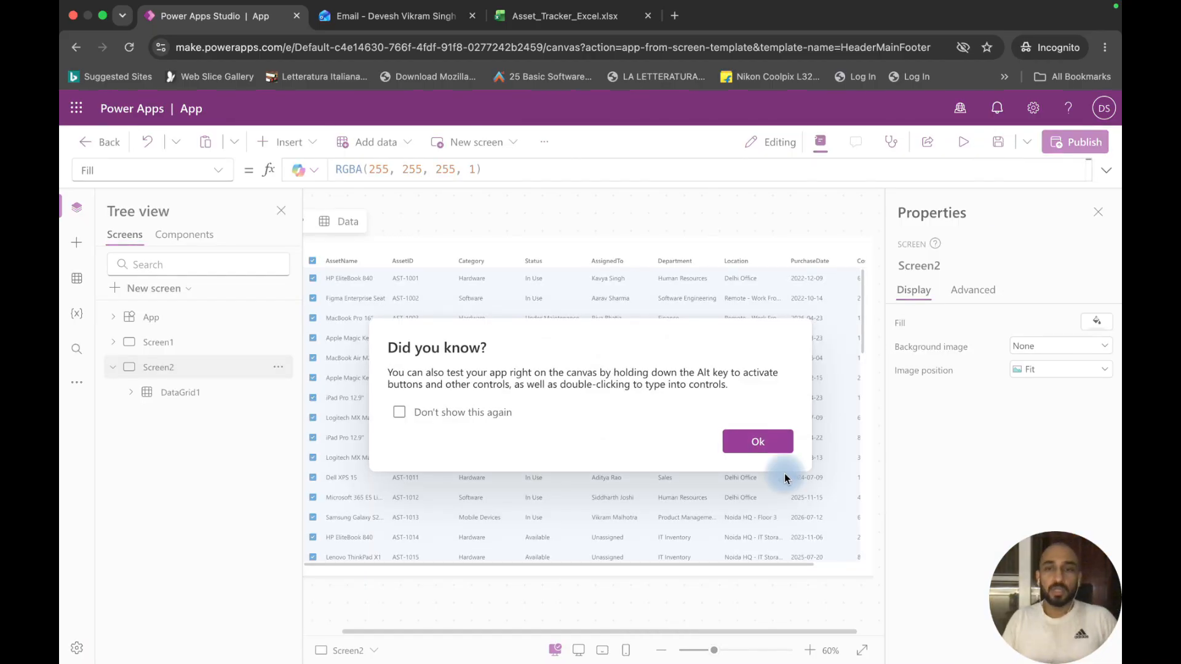
{"action": "left_click", "coordinate": [761, 441]}
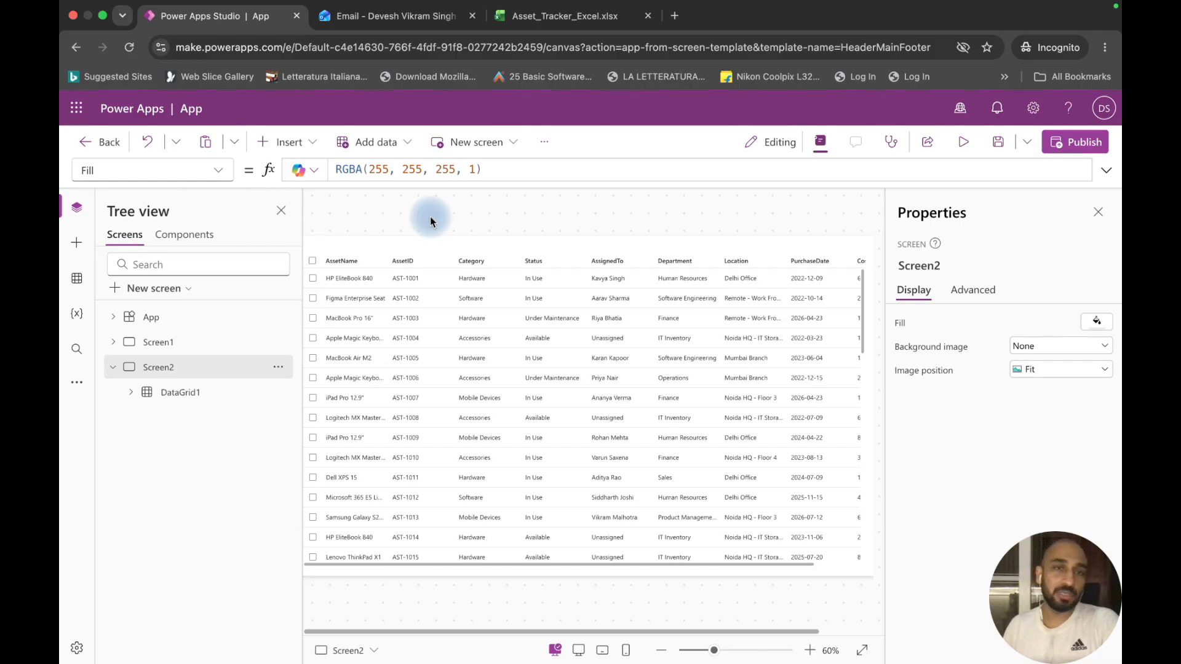
Step: Add a blank screen to the app after Screen2
{"action": "left_click", "coordinate": [192, 290]}
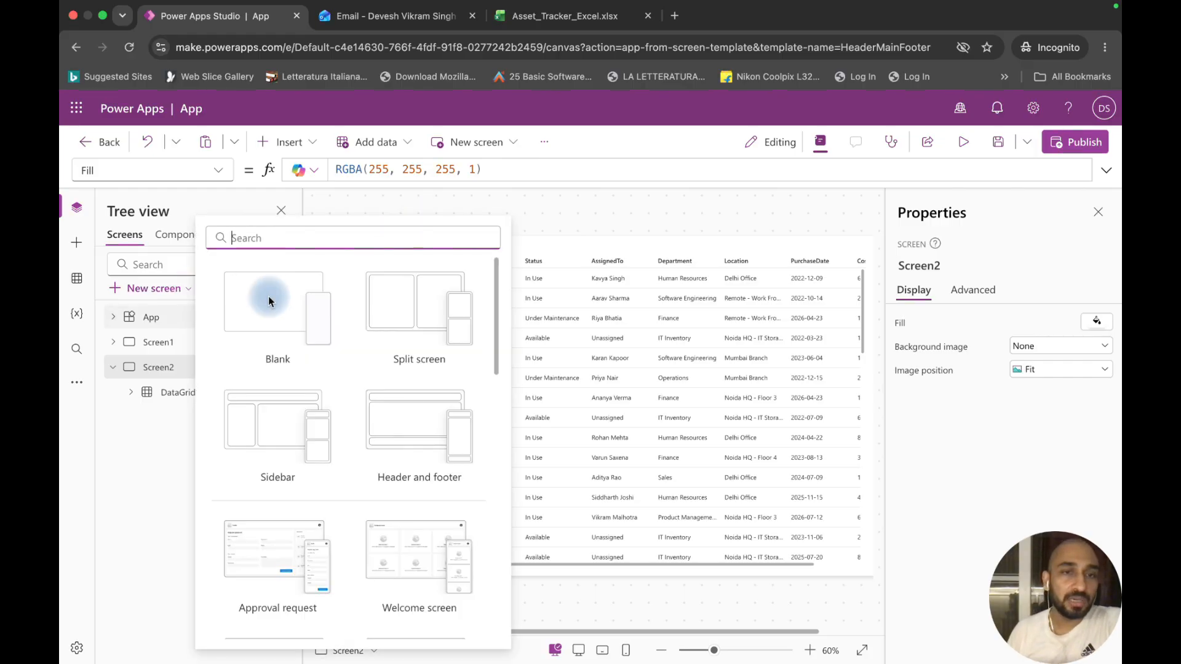
{"action": "left_click", "coordinate": [270, 298]}
{"action": "left_click", "coordinate": [190, 294]}
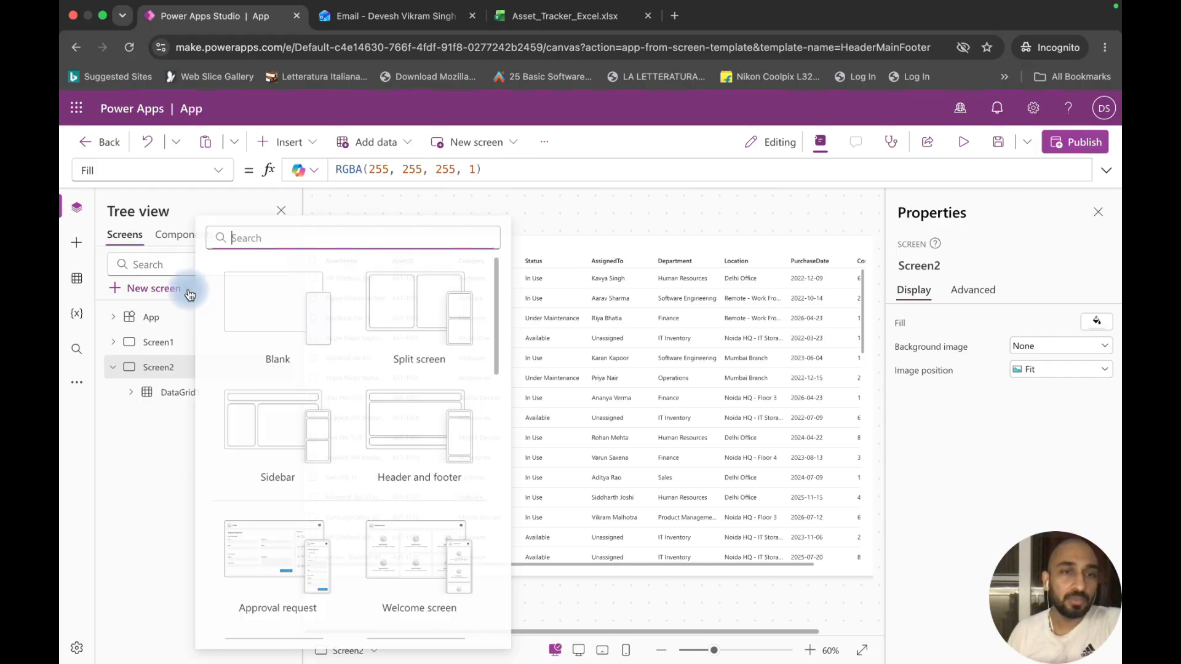
{"action": "left_click", "coordinate": [284, 303]}
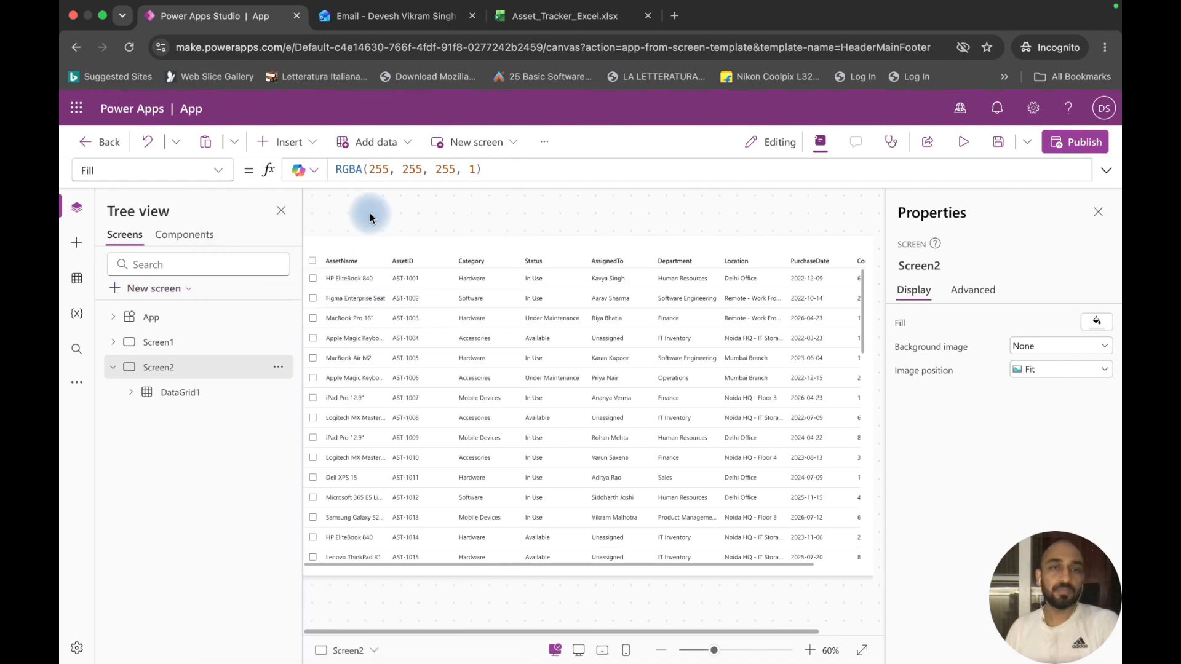
Step: Insert a modern form on the new blank screen and connect it to AssetTable
{"action": "left_click", "coordinate": [311, 142]}
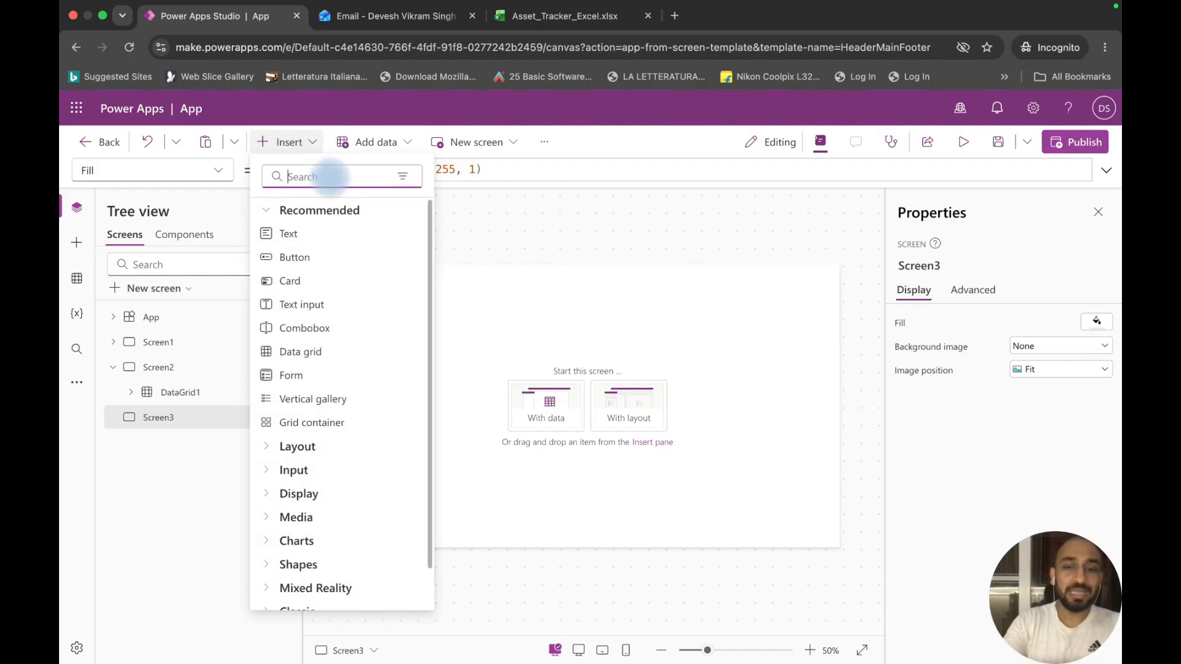
{"action": "type", "text": "form"}
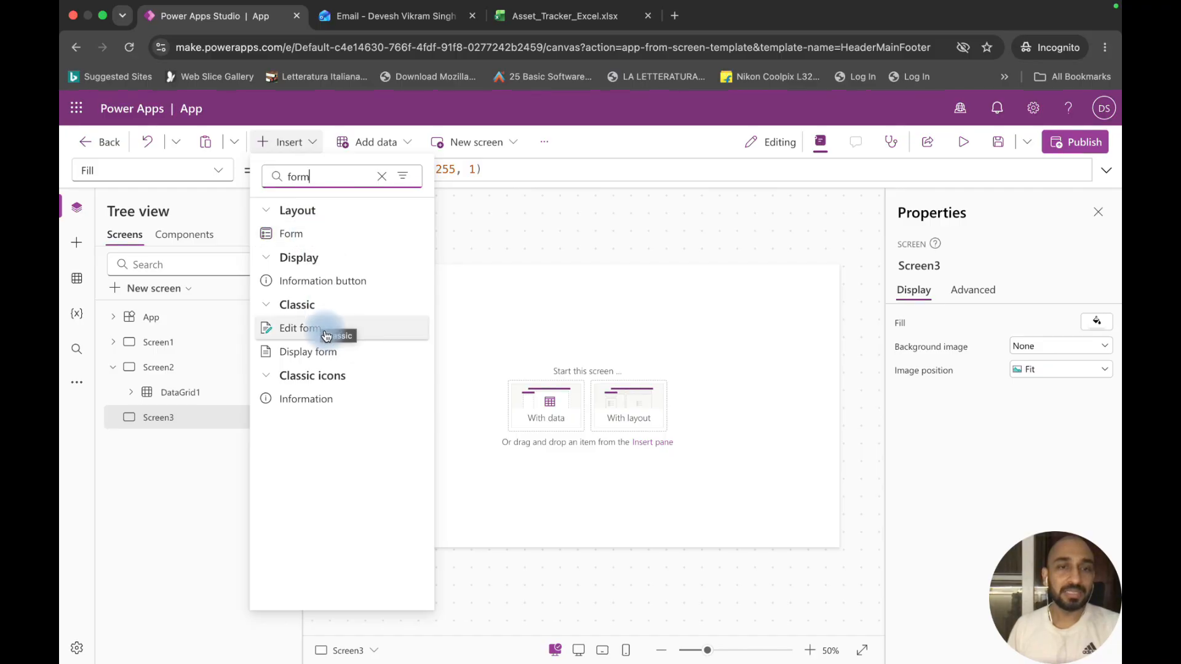
{"action": "left_click", "coordinate": [325, 239]}
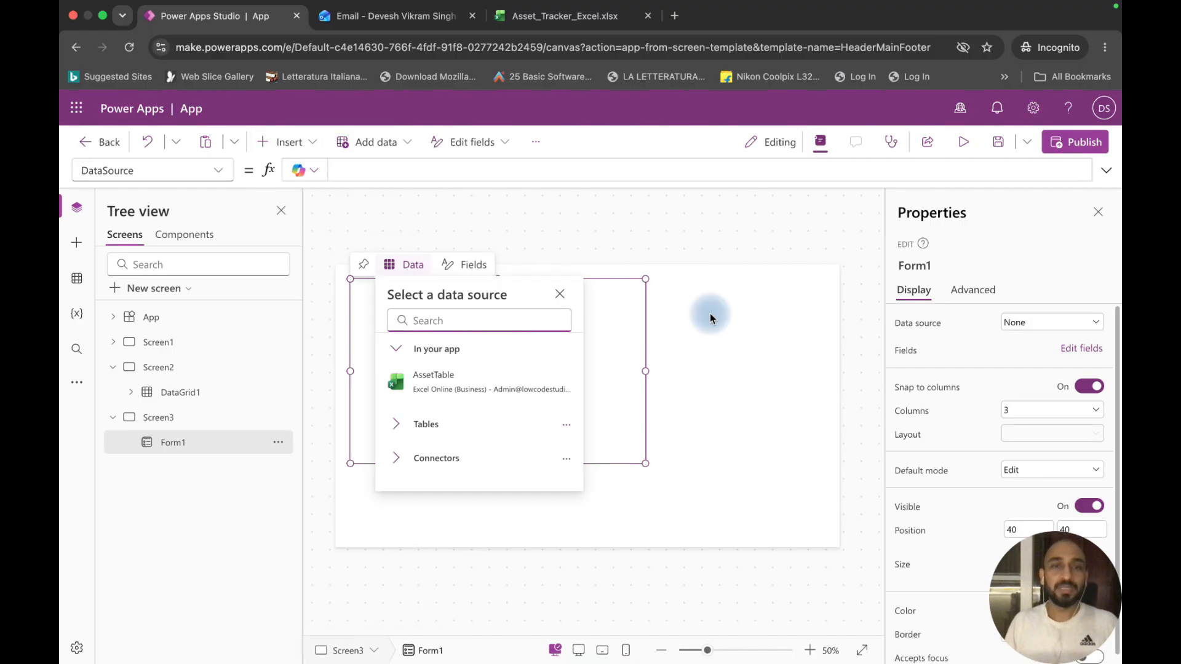
{"action": "left_click", "coordinate": [503, 378]}
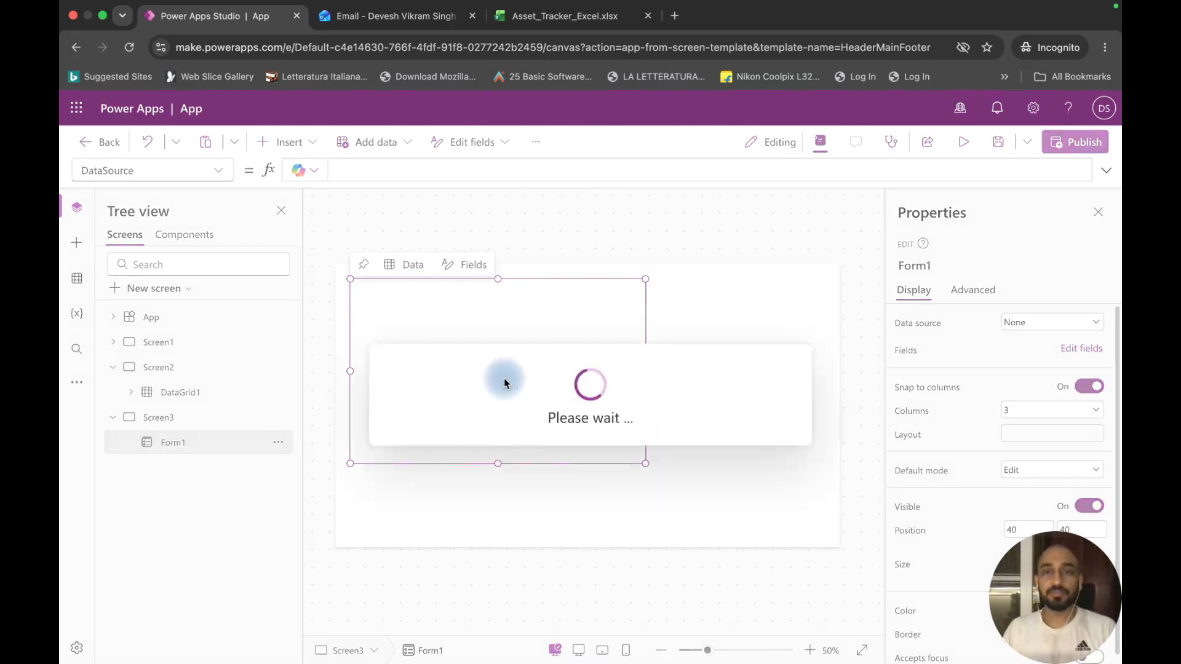
Step: Add the fields AssetName, AssetID, AssignedTo, Category, Cost_INR, Department, Location, PurchaseDate and Status to Form1
{"action": "left_click", "coordinate": [474, 266]}
{"action": "left_click", "coordinate": [472, 267]}
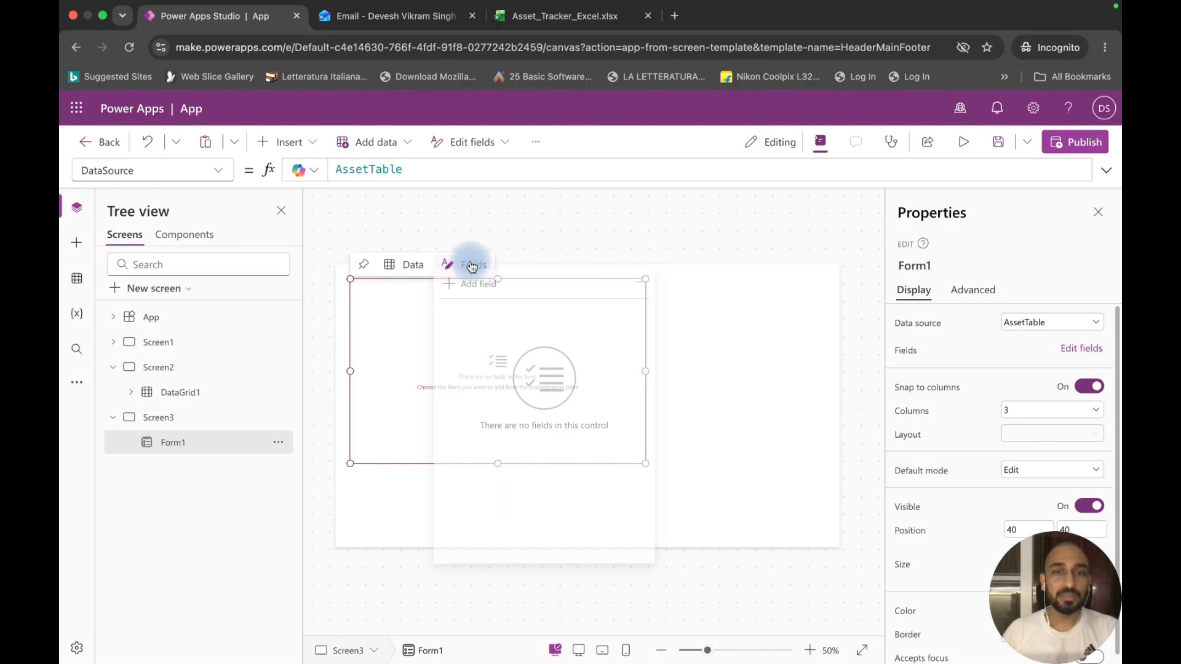
{"action": "left_click", "coordinate": [475, 295]}
{"action": "left_click", "coordinate": [467, 387]}
{"action": "left_click", "coordinate": [466, 465]}
{"action": "left_click", "coordinate": [465, 411]}
{"action": "left_click", "coordinate": [466, 436]}
{"action": "left_click", "coordinate": [467, 489]}
{"action": "left_click", "coordinate": [467, 515]}
{"action": "left_click", "coordinate": [466, 542]}
{"action": "left_click", "coordinate": [466, 568]}
{"action": "left_click", "coordinate": [468, 594]}
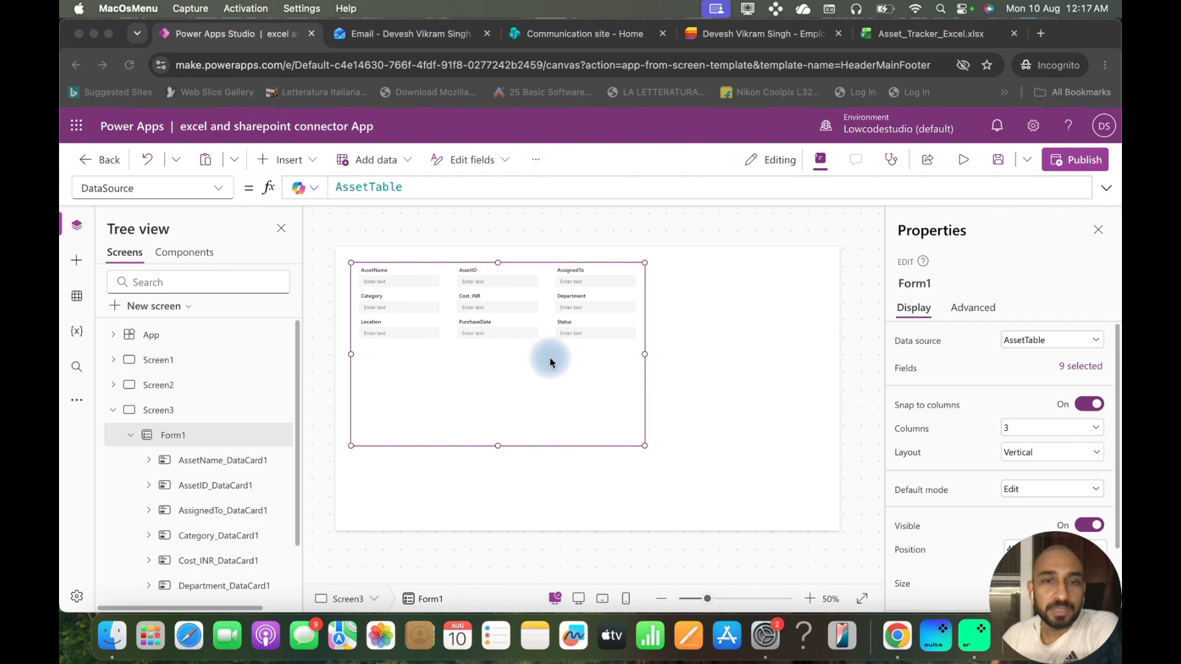
Step: Enlarge Form1 to cover most of Screen3 and set its layout to 1 column
{"action": "left_click", "coordinate": [644, 355]}
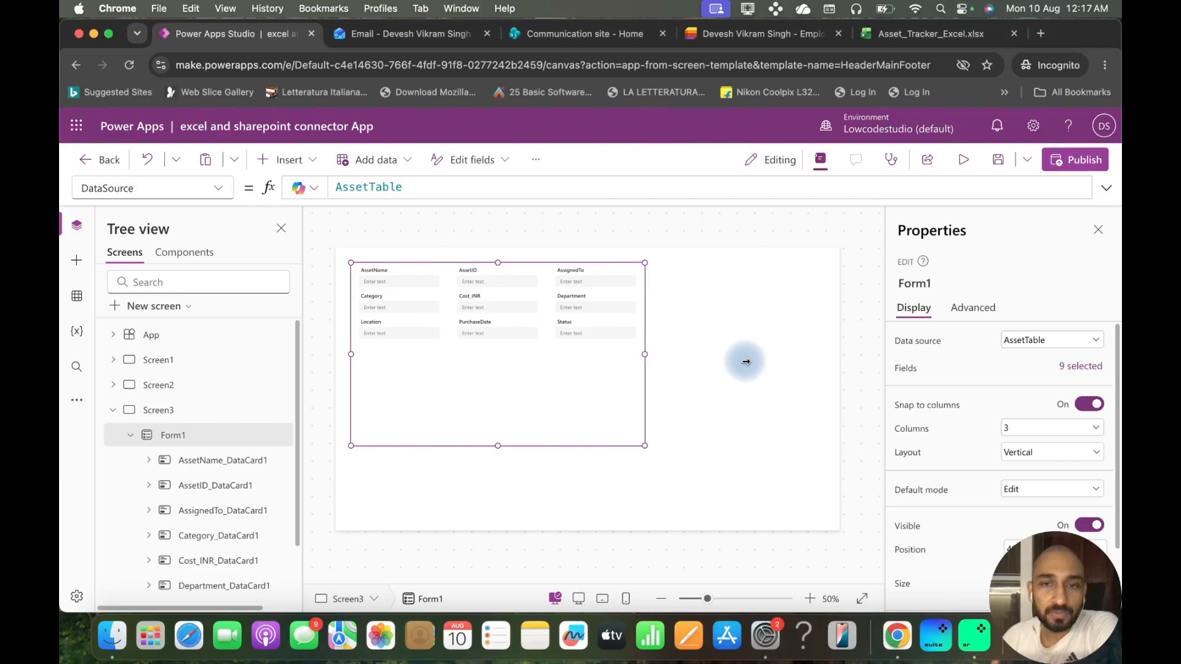
{"action": "left_click_drag", "start_coordinate": [785, 362], "coordinate": [804, 361]}
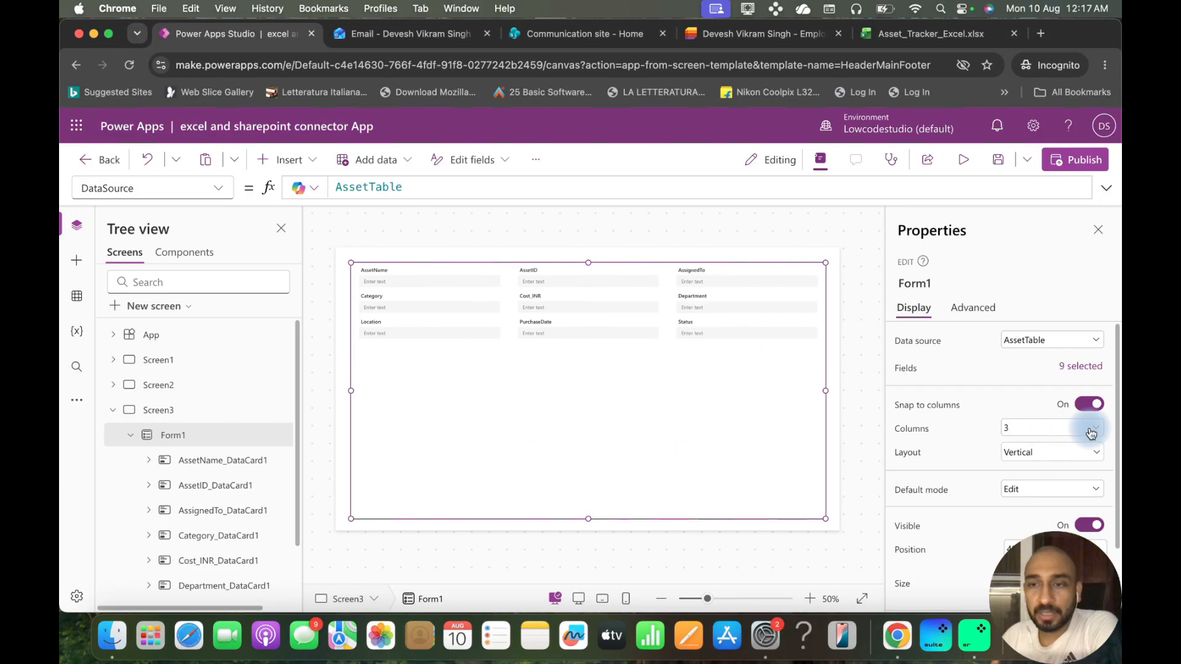
{"action": "left_click", "coordinate": [1091, 431]}
{"action": "left_click", "coordinate": [1031, 445]}
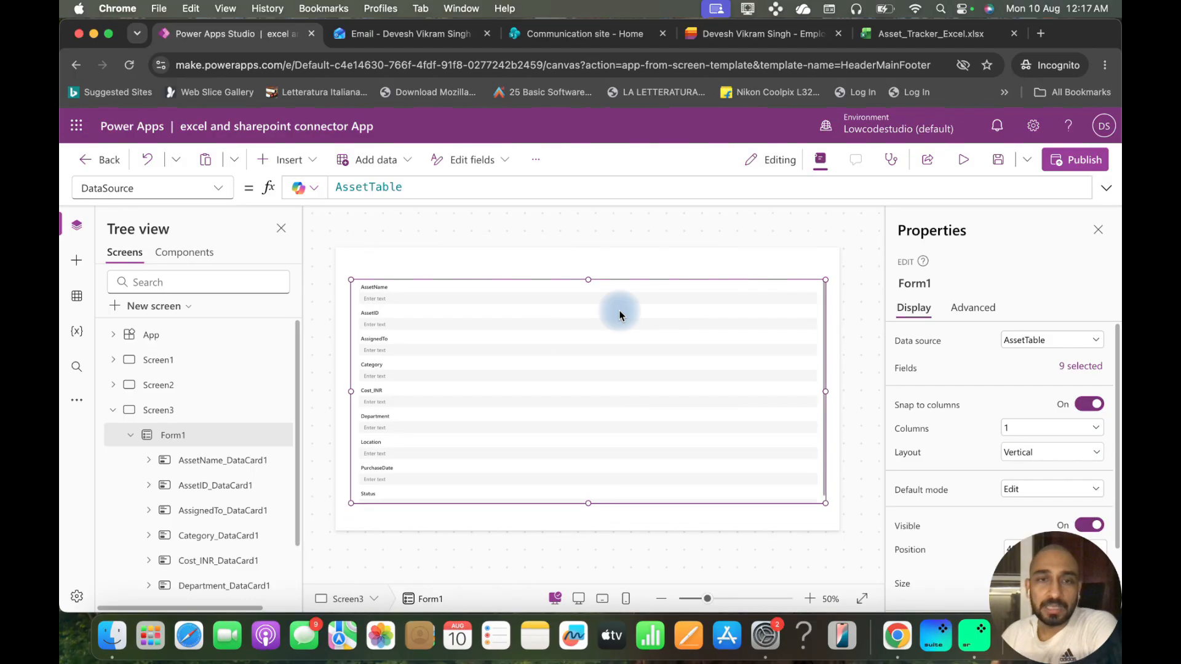
Step: Preview the form, fill every field with "test", and return to editing
{"action": "left_click", "coordinate": [963, 160]}
{"action": "left_click", "coordinate": [331, 256]}
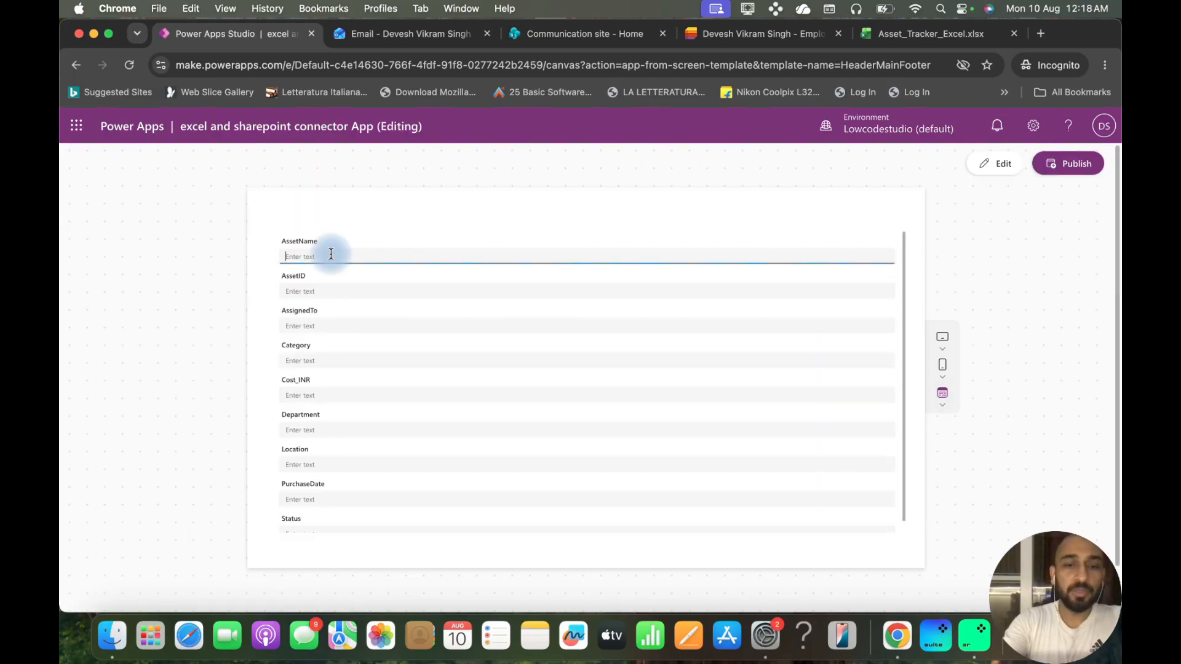
{"action": "type", "text": "test"}
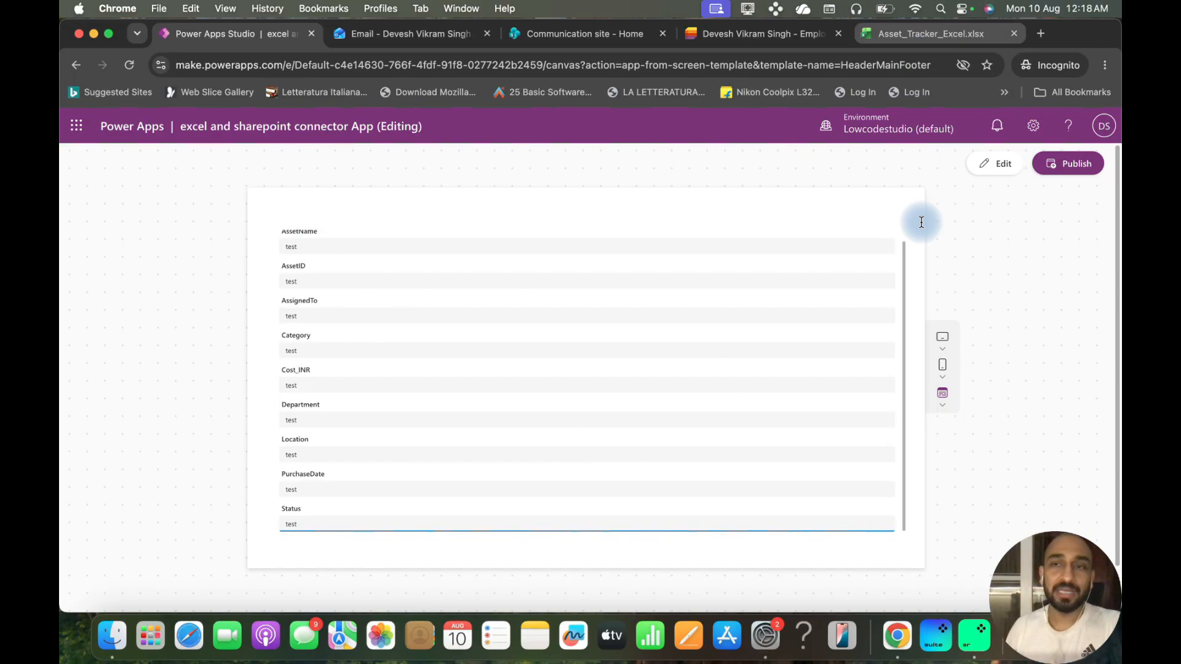
{"action": "left_click", "coordinate": [994, 168]}
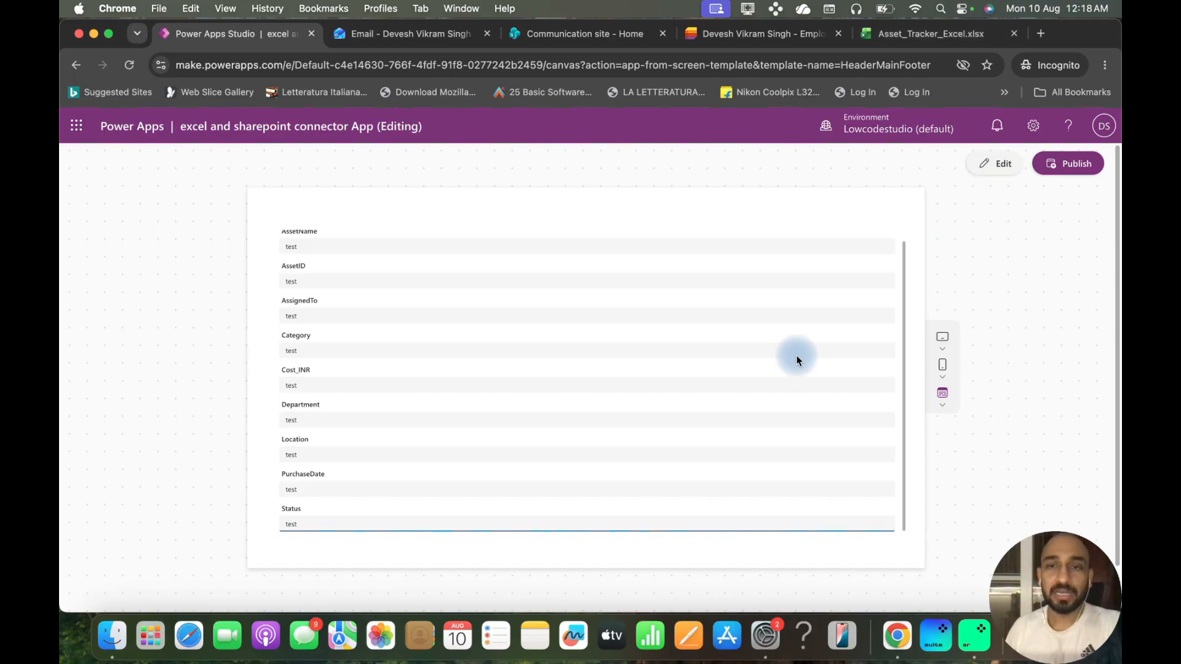
{"action": "left_click", "coordinate": [757, 420]}
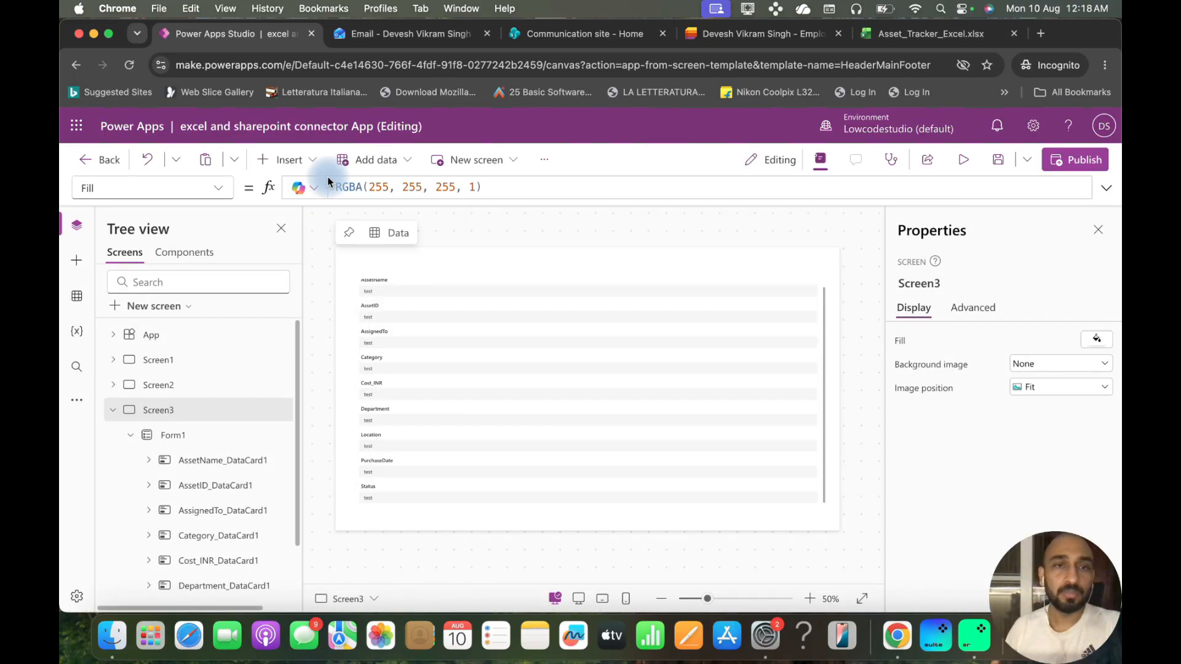
Step: Insert a modern button centred below the form and set its text to "Save"
{"action": "left_click", "coordinate": [301, 160]}
{"action": "type", "text": "button"}
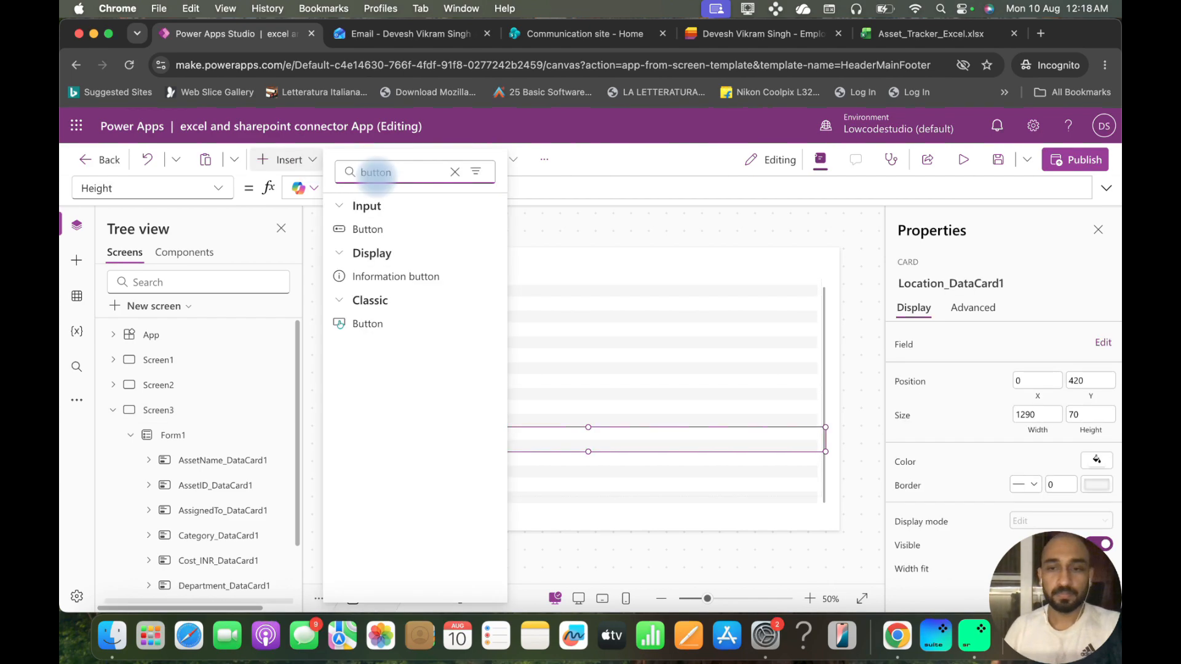
{"action": "left_click", "coordinate": [390, 230]}
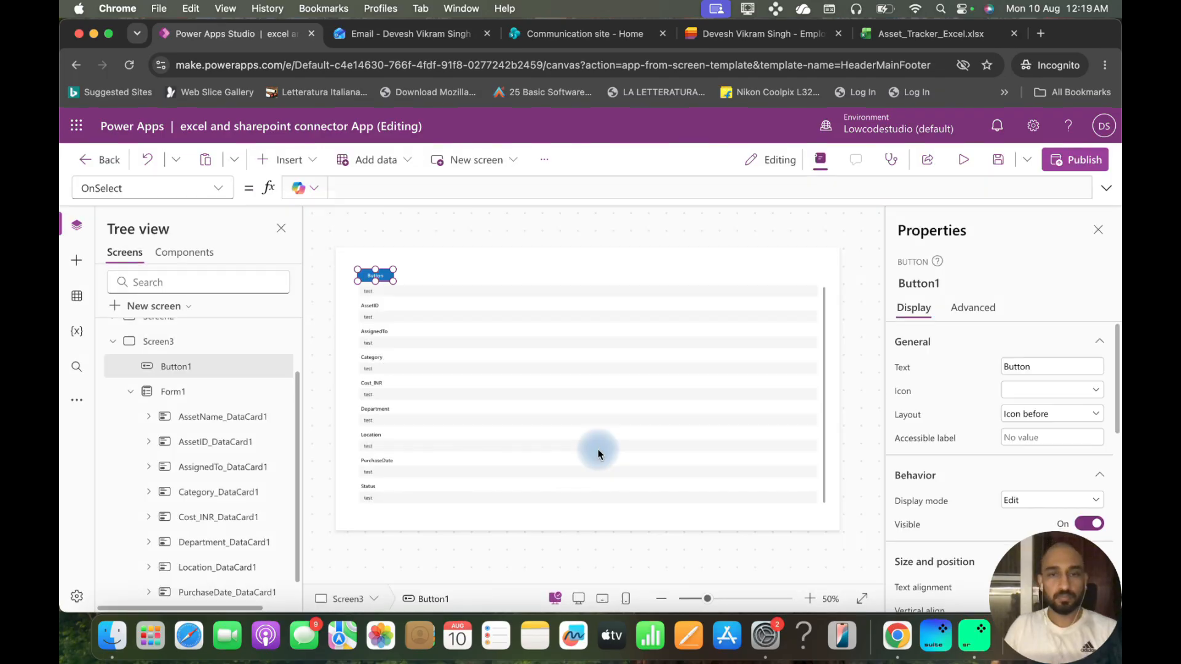
{"action": "left_click_drag", "start_coordinate": [380, 274], "coordinate": [627, 519]}
{"action": "left_click", "coordinate": [1045, 367]}
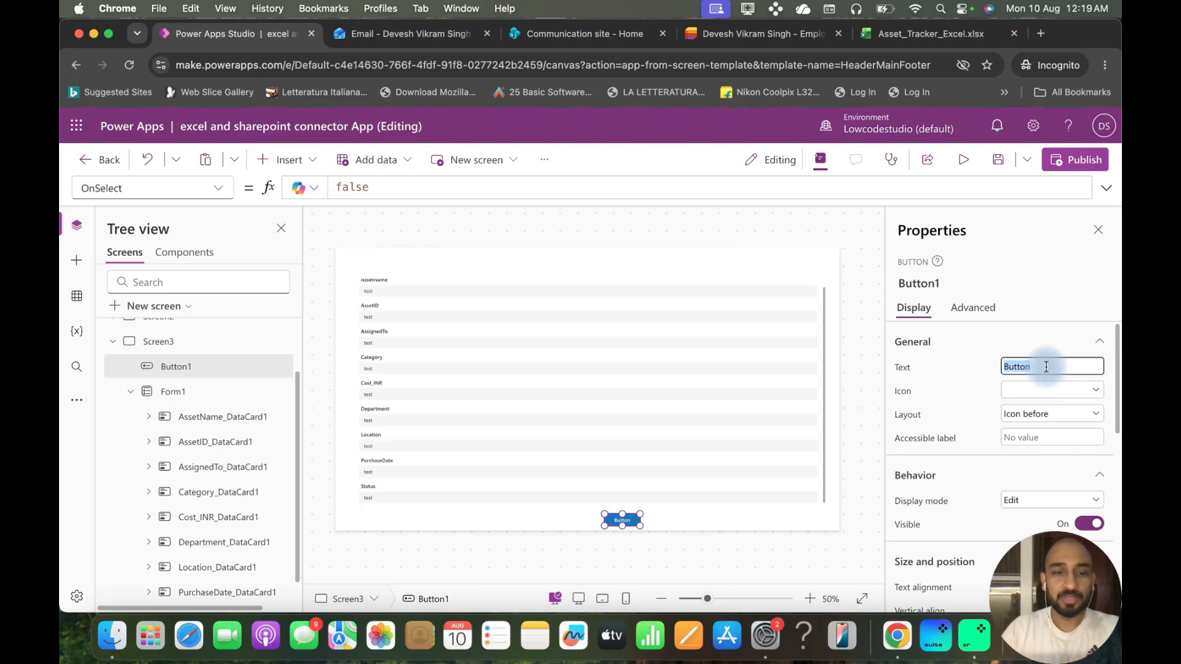
{"action": "type", "text": "Save"}
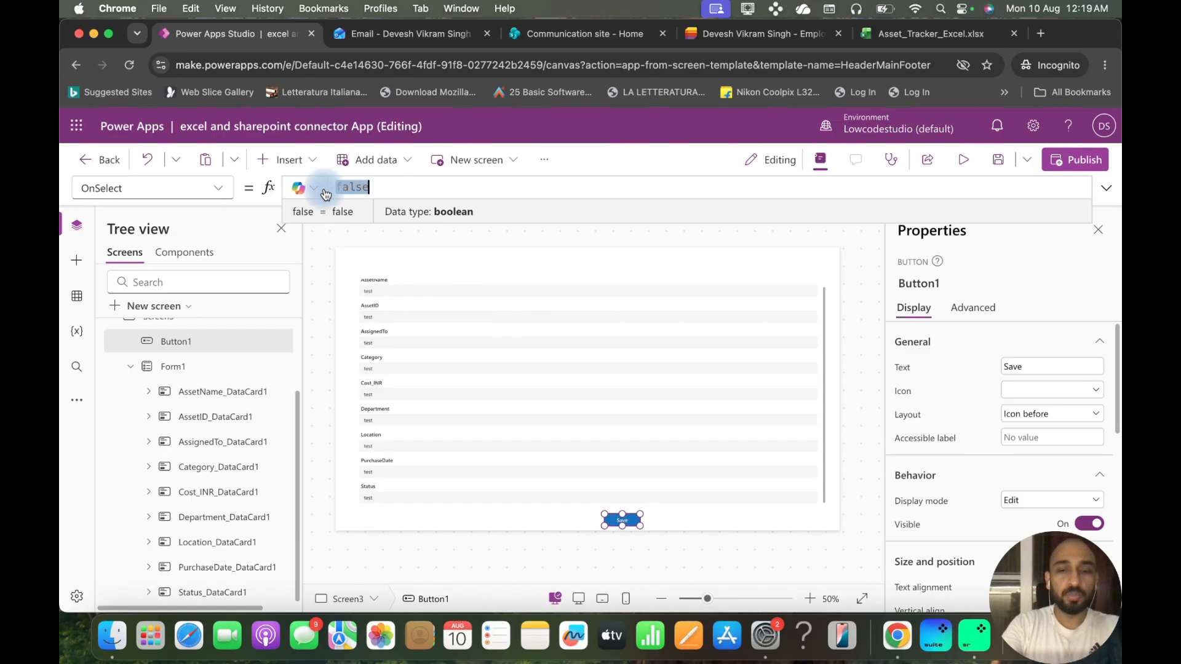
Step: Set the Save button's OnSelect formula to SubmitForm(Form1)
{"action": "type", "text": "submi"}
{"action": "key", "text": "Tab"}
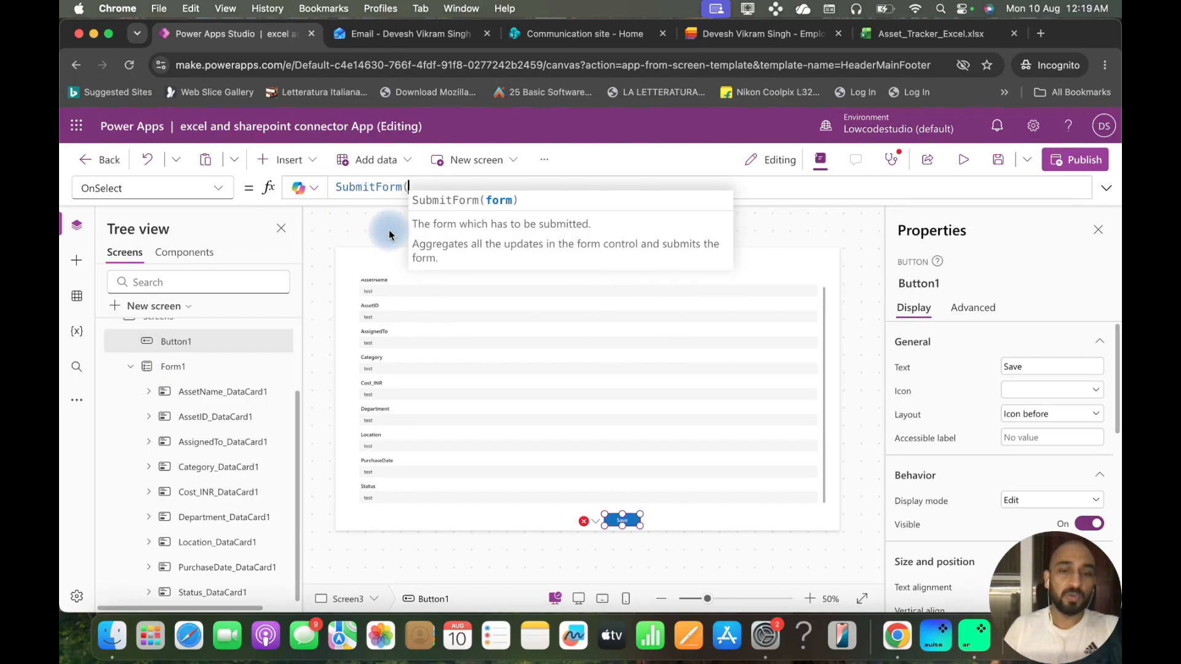
{"action": "type", "text": "form"}
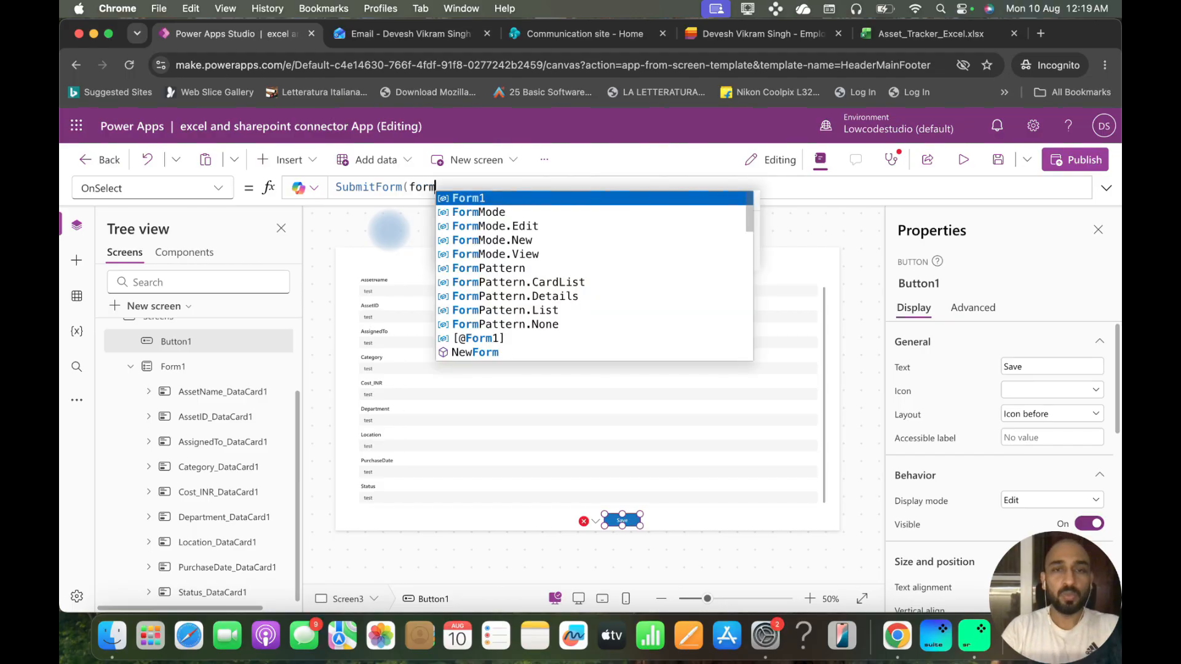
{"action": "key", "text": "Tab"}
{"action": "type", "text": ")"}
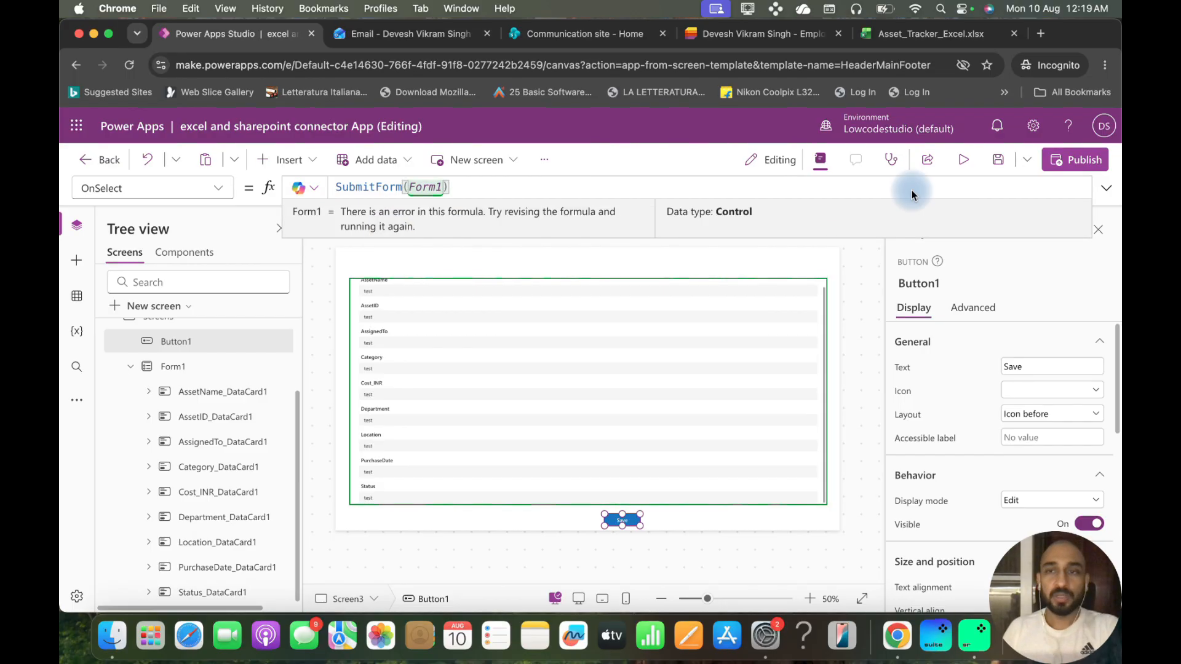
Step: Submit the test record from the app preview and check the end of the Asset_Tracker_Excel.xlsx table for it
{"action": "left_click", "coordinate": [964, 160]}
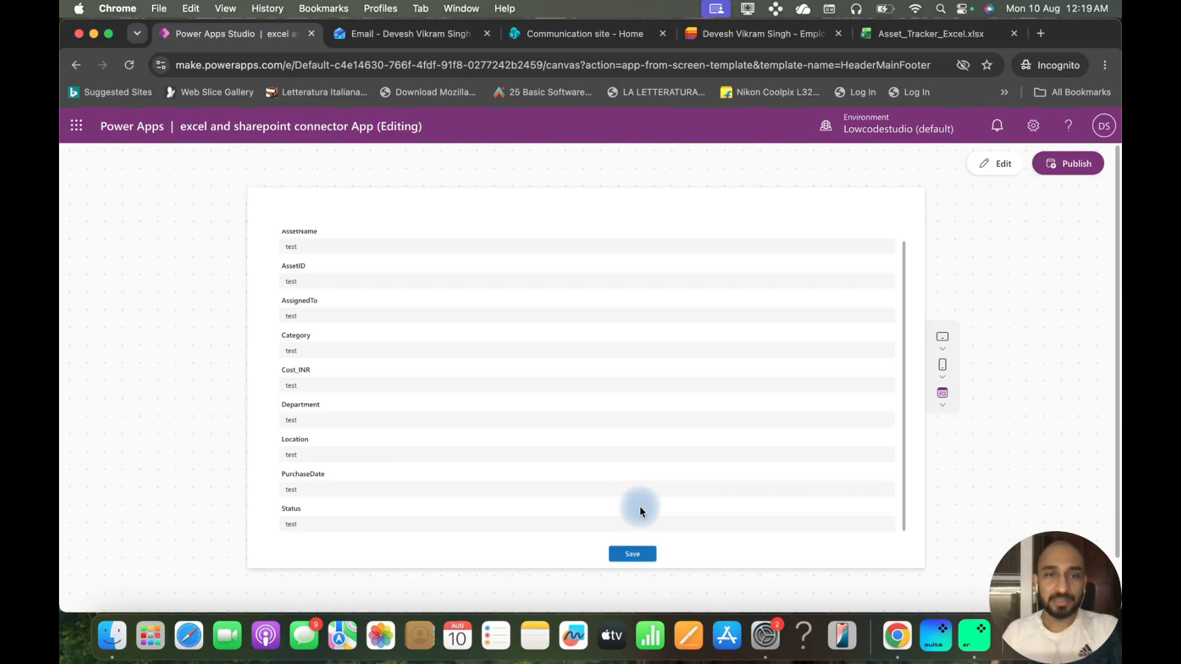
{"action": "left_click", "coordinate": [633, 557]}
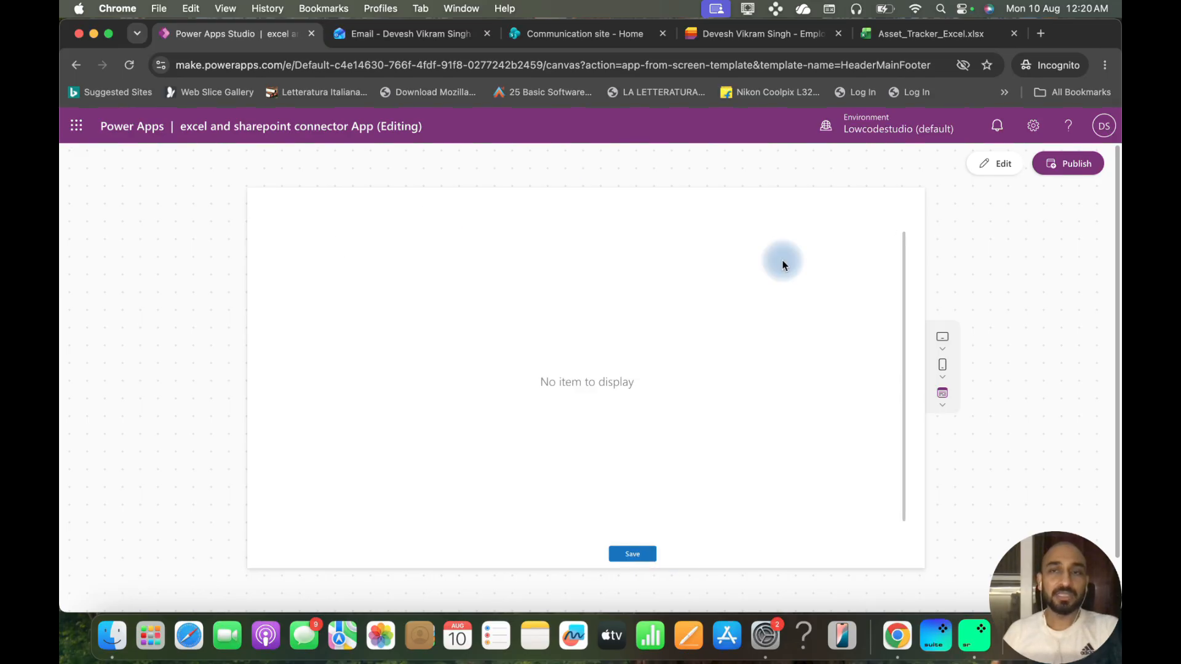
{"action": "left_click", "coordinate": [917, 42]}
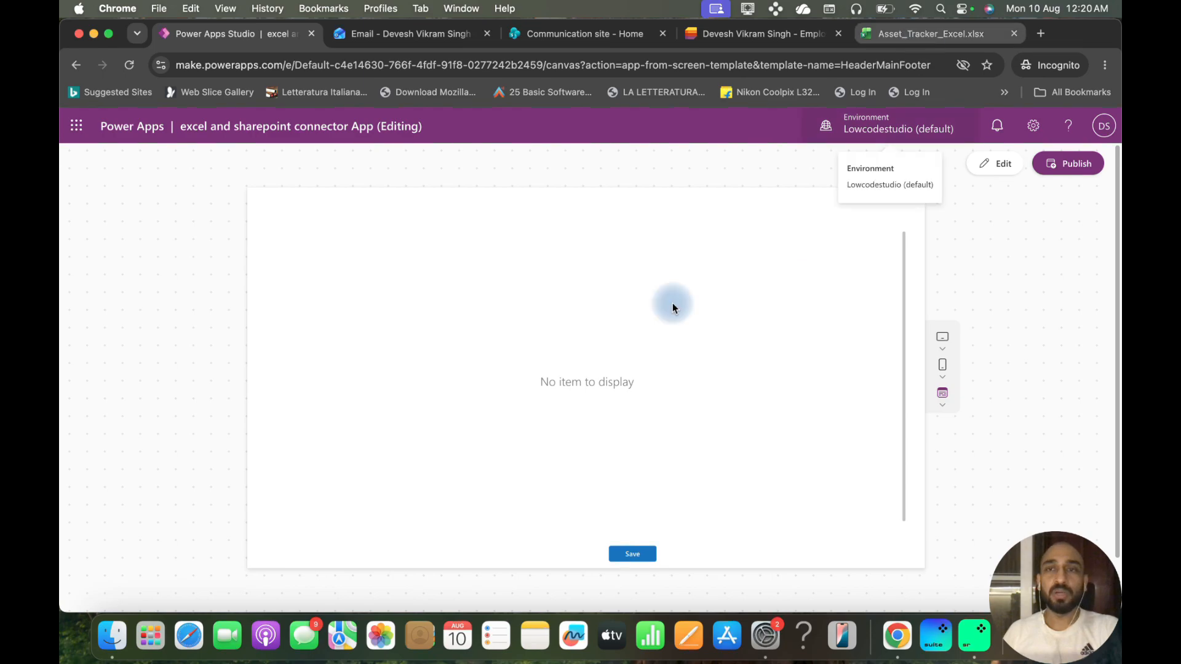
{"action": "scroll", "coordinate": [625, 376], "scroll_direction": "down", "scroll_amount": 12}
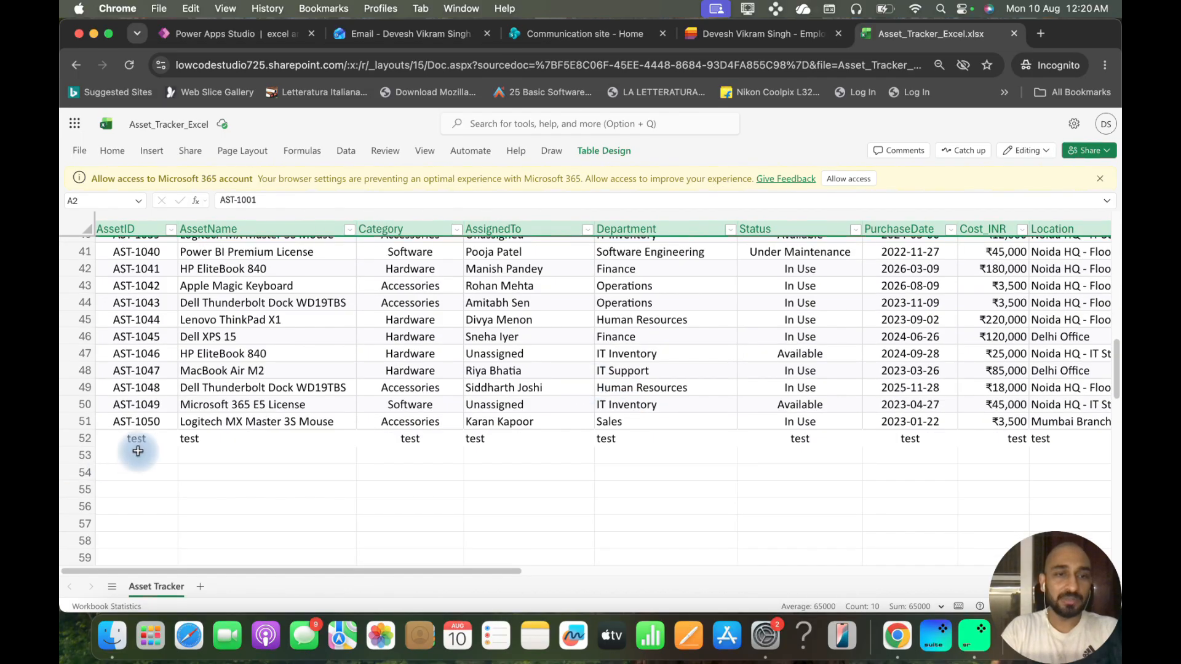
{"action": "left_click", "coordinate": [83, 440]}
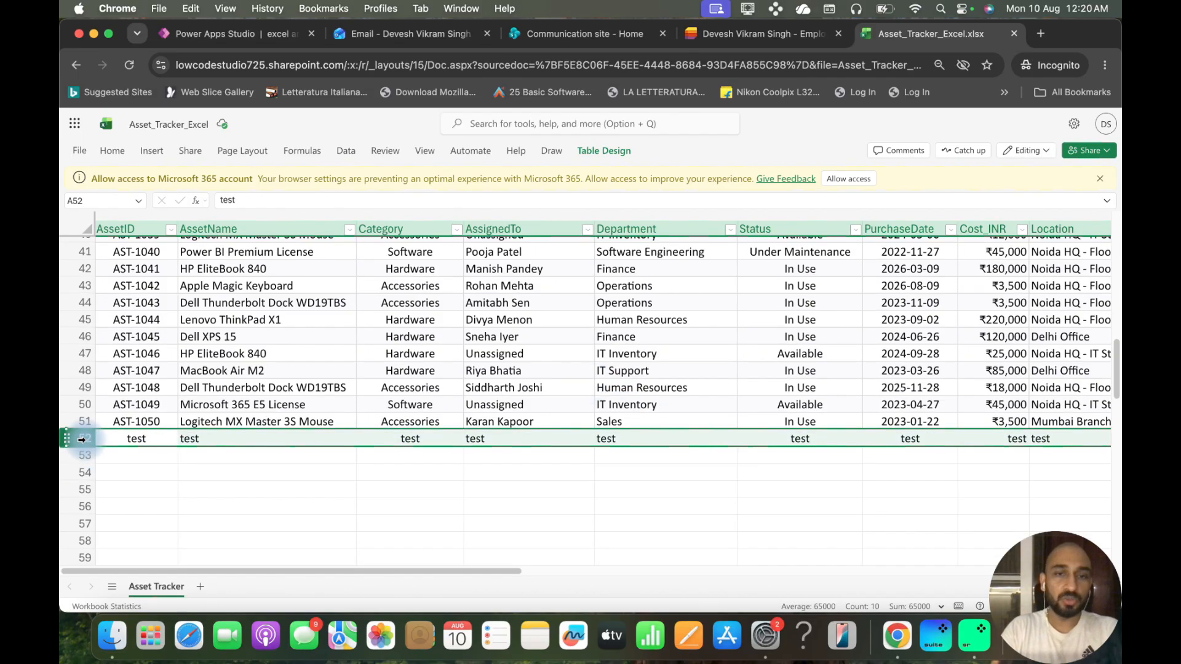
{"action": "key", "text": "ctrl+Tab"}
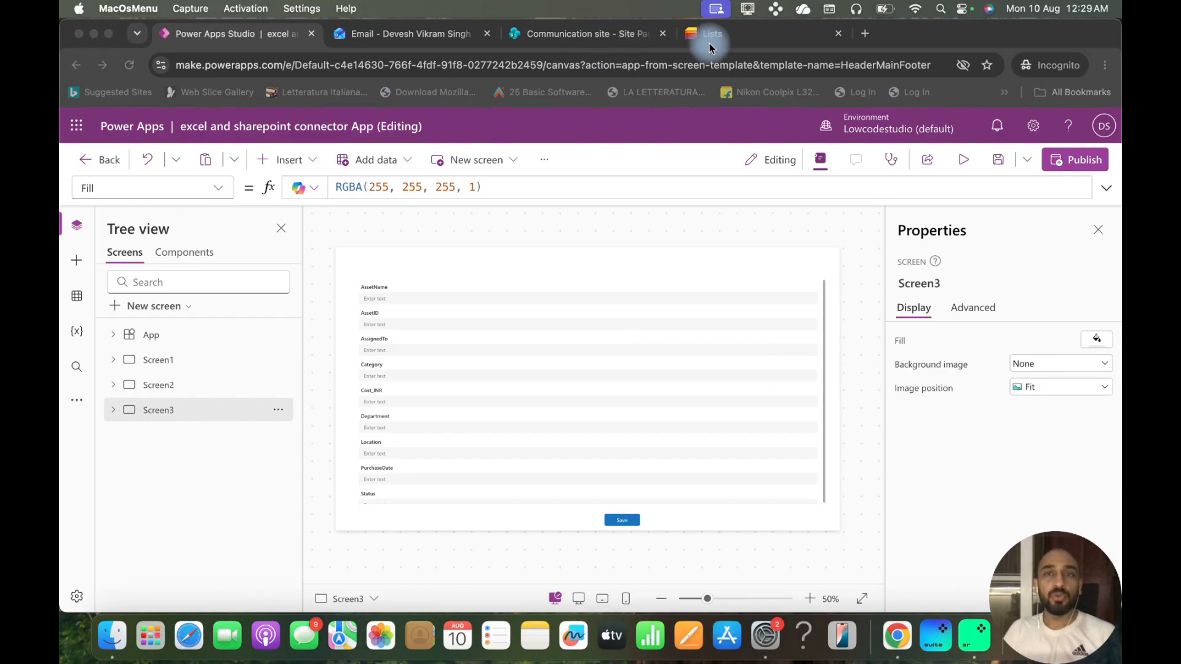
Step: Switch to Microsoft Lists and start a new list from the Asset manager template
{"action": "left_click", "coordinate": [726, 35]}
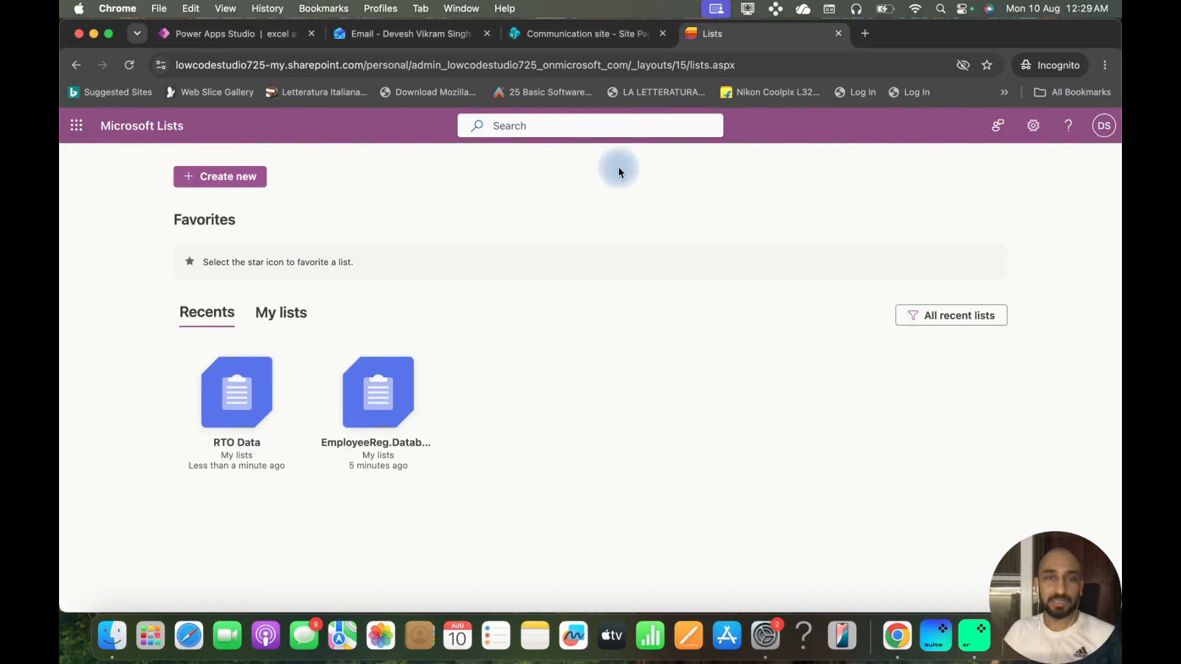
{"action": "left_click", "coordinate": [224, 179]}
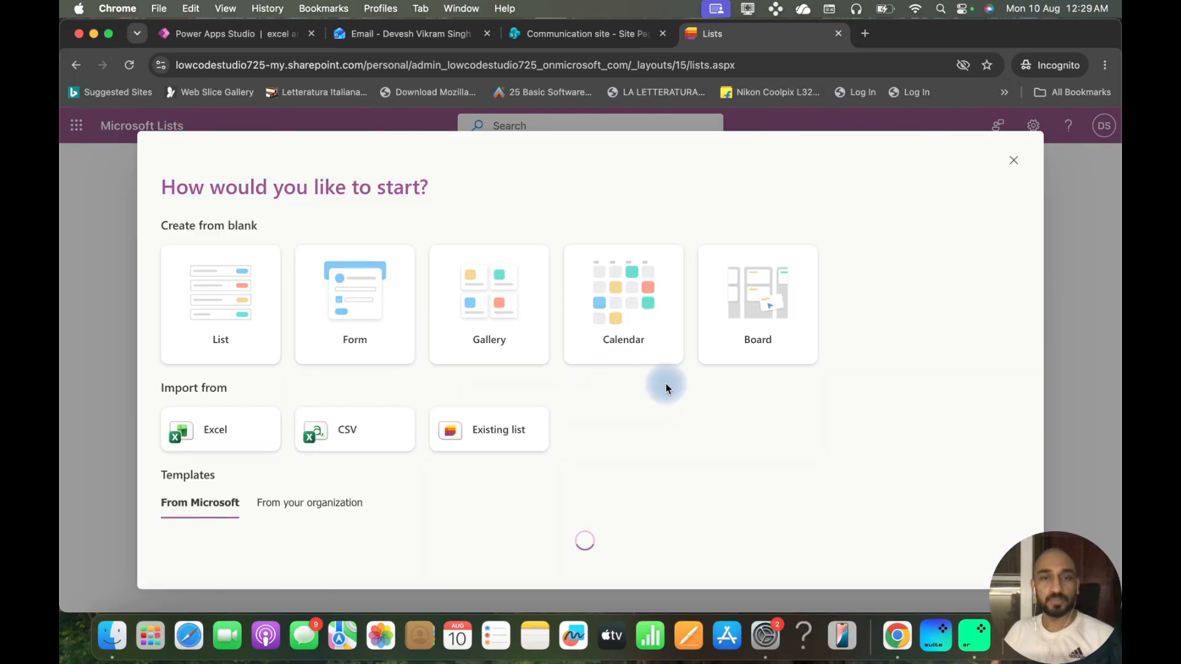
{"action": "scroll", "coordinate": [707, 372], "scroll_direction": "down", "scroll_amount": 5}
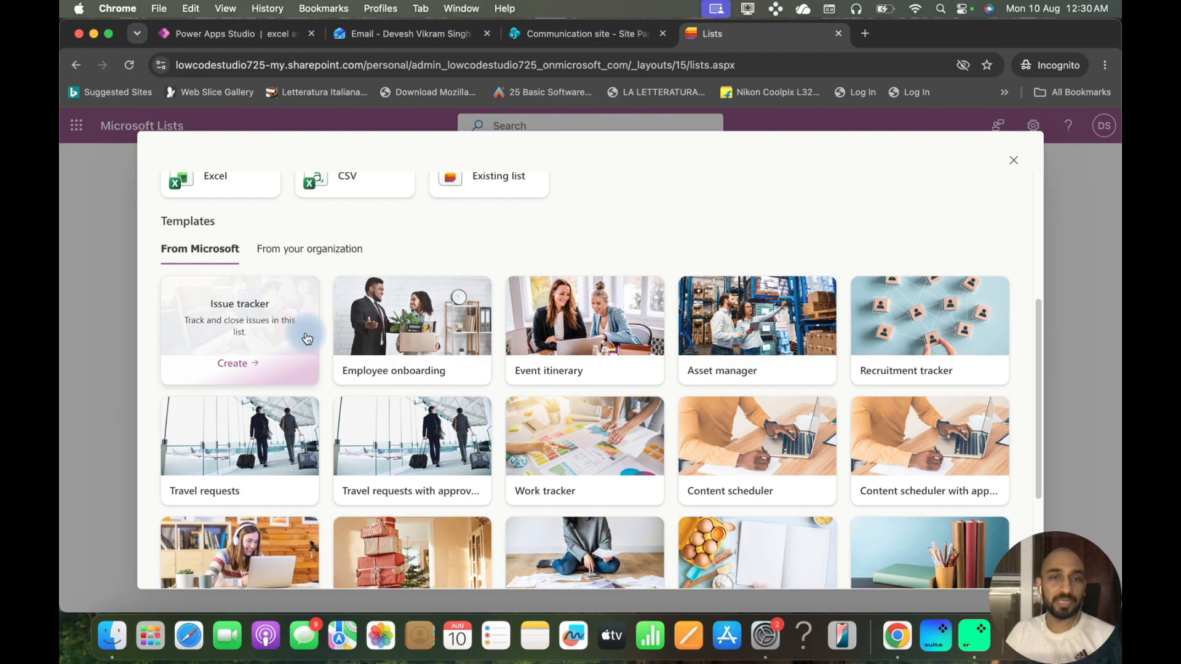
{"action": "left_click", "coordinate": [792, 343]}
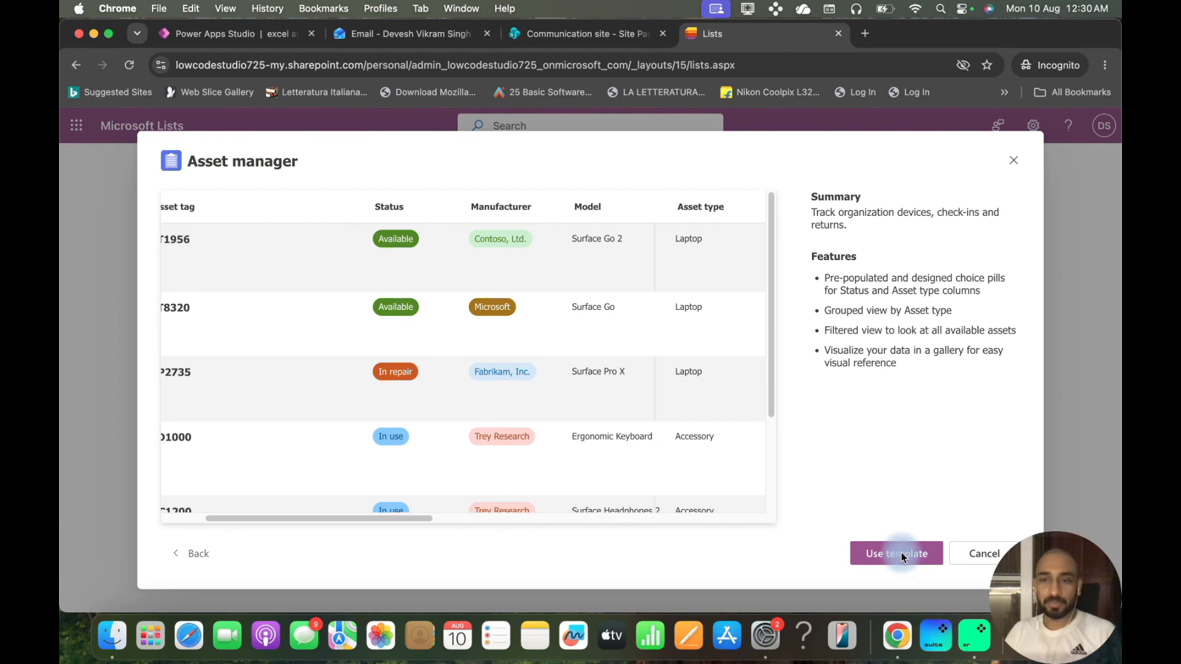
{"action": "left_click", "coordinate": [902, 552]}
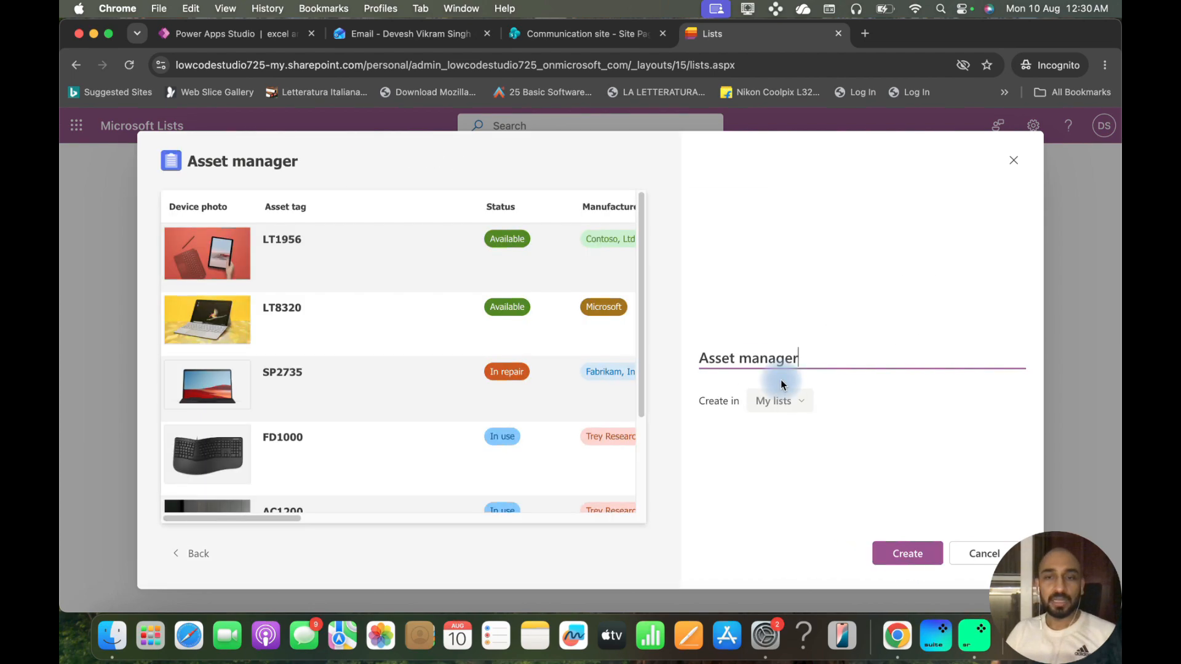
Step: Name the new list Asset_manager_SP, create it in My lists, and look over its columns
{"action": "left_click", "coordinate": [742, 362]}
{"action": "key", "text": "BackSpace"}
{"action": "type", "text": "_"}
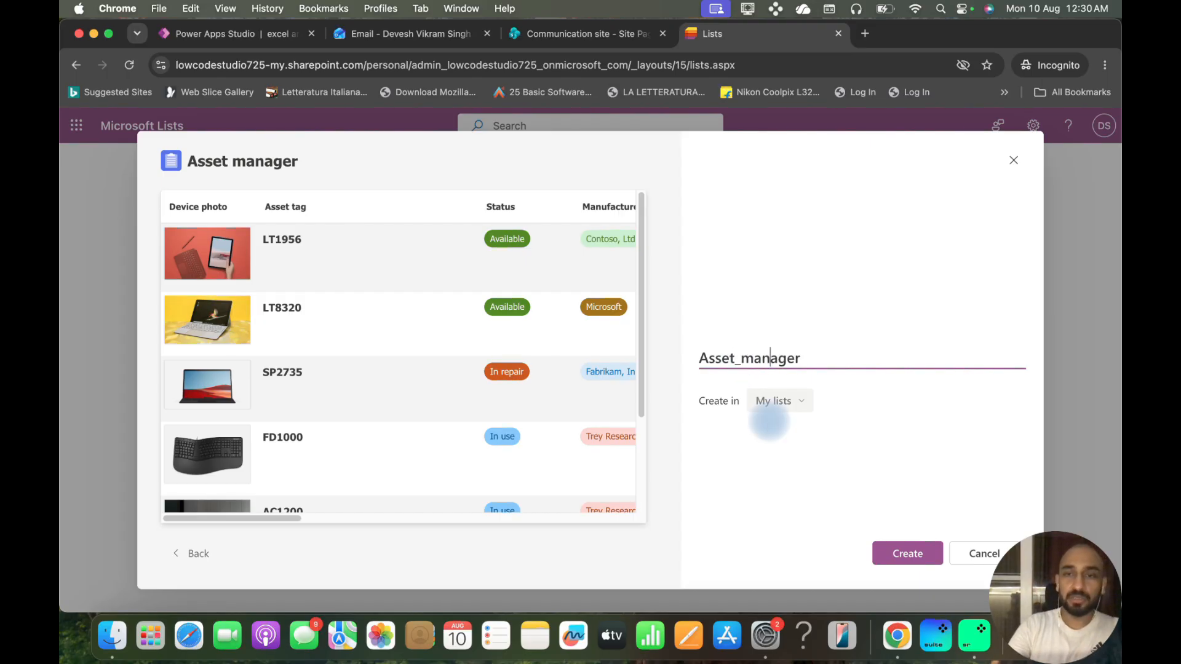
{"action": "type", "text": "_SP"}
{"action": "left_click", "coordinate": [920, 557]}
{"action": "left_click", "coordinate": [714, 505]}
{"action": "left_click", "coordinate": [809, 527]}
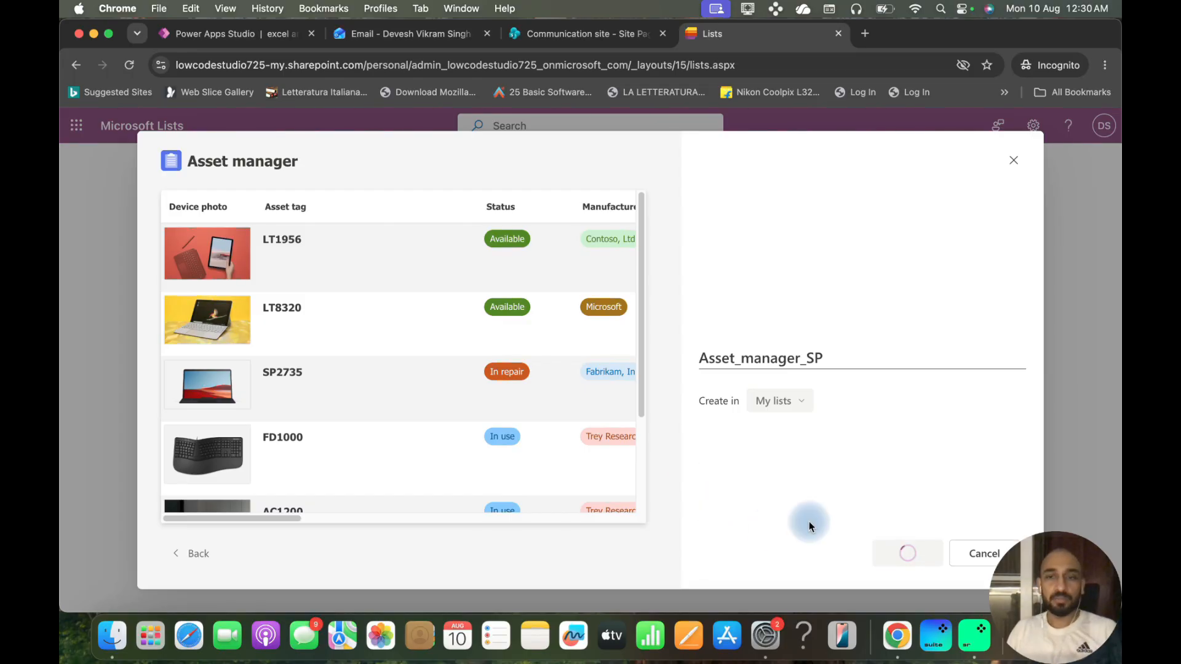
{"action": "left_click", "coordinate": [679, 391]}
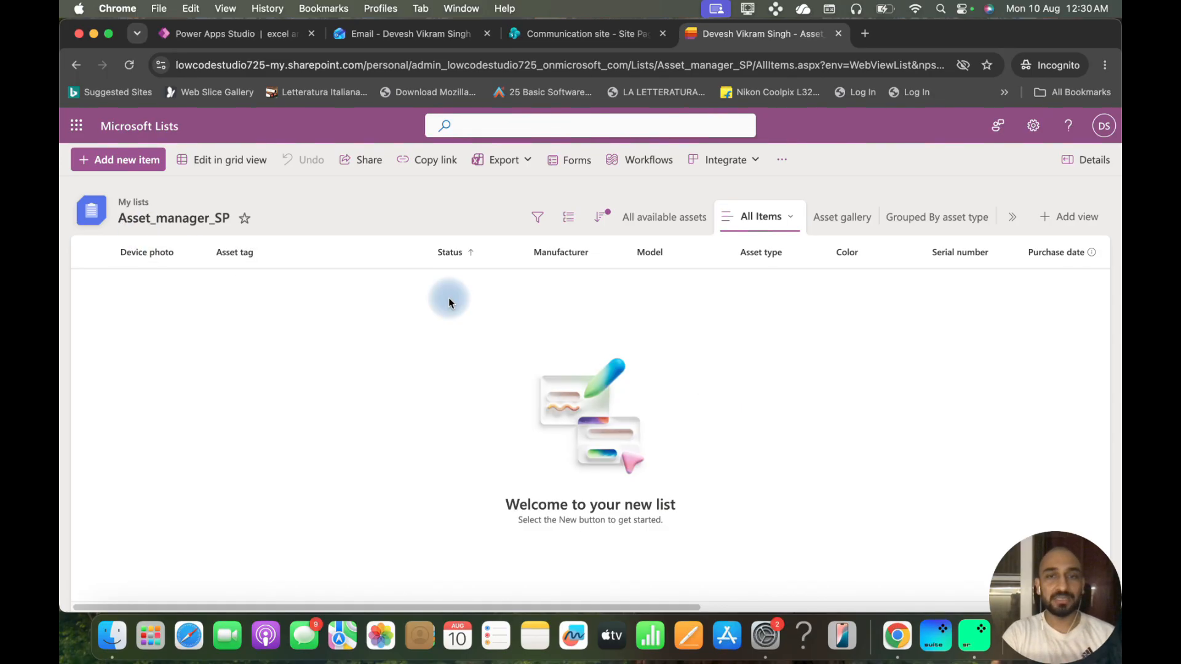
{"action": "scroll", "coordinate": [774, 269], "scroll_direction": "right", "scroll_amount": 5}
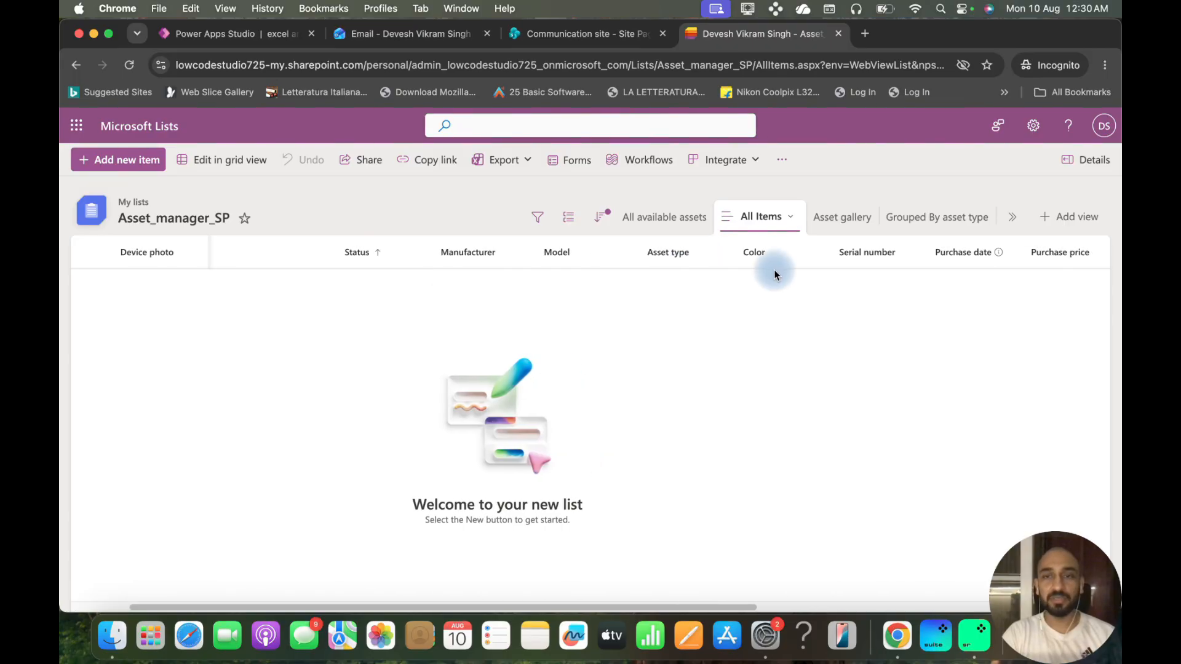
{"action": "scroll", "coordinate": [774, 274], "scroll_direction": "left", "scroll_amount": 5}
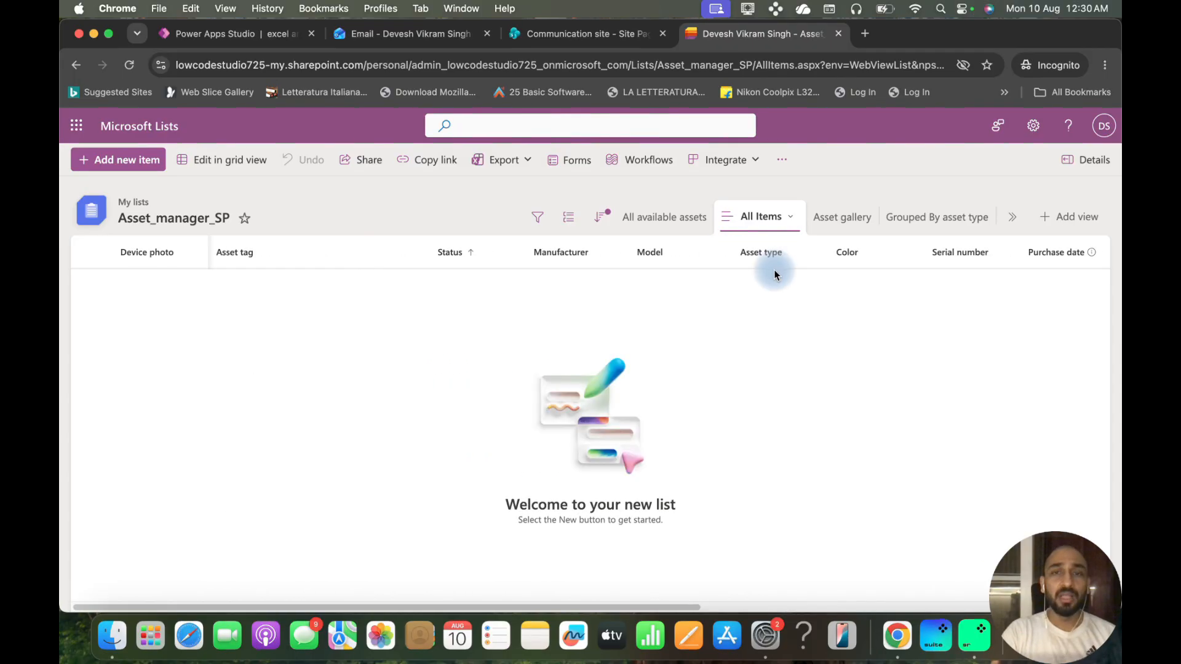
Step: Switch to Power Apps Studio and start adding a SharePoint data source through the existing SharePoint connection
{"action": "left_click", "coordinate": [264, 45]}
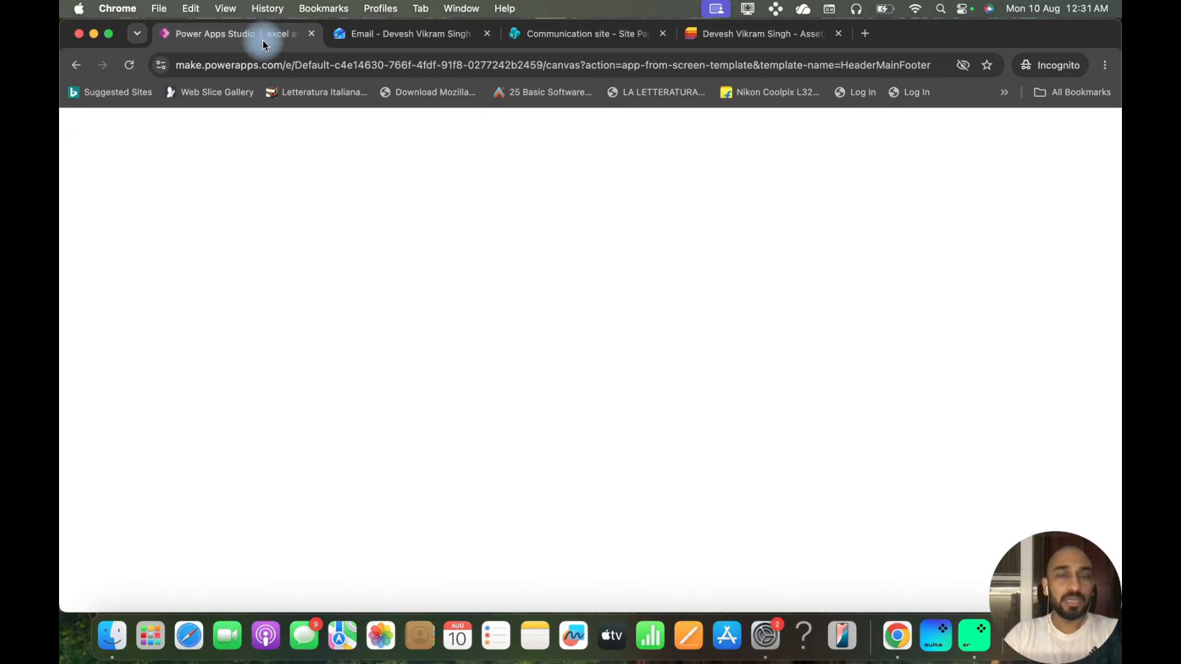
{"action": "left_click", "coordinate": [379, 298]}
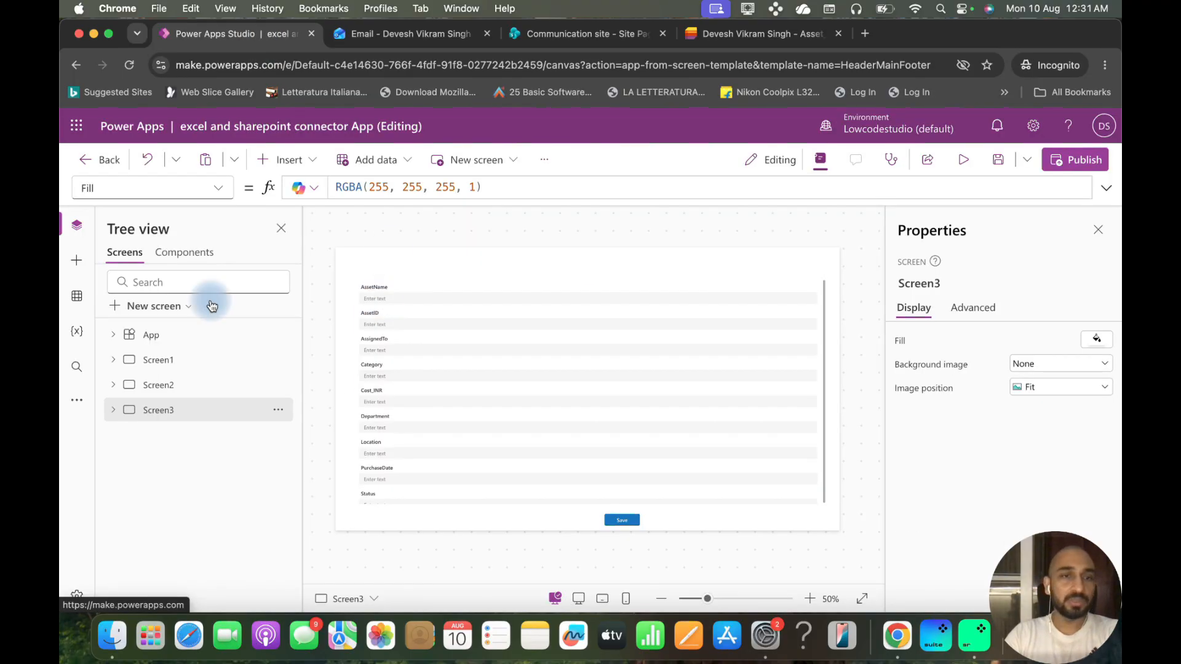
{"action": "left_click", "coordinate": [79, 302]}
{"action": "left_click", "coordinate": [161, 280]}
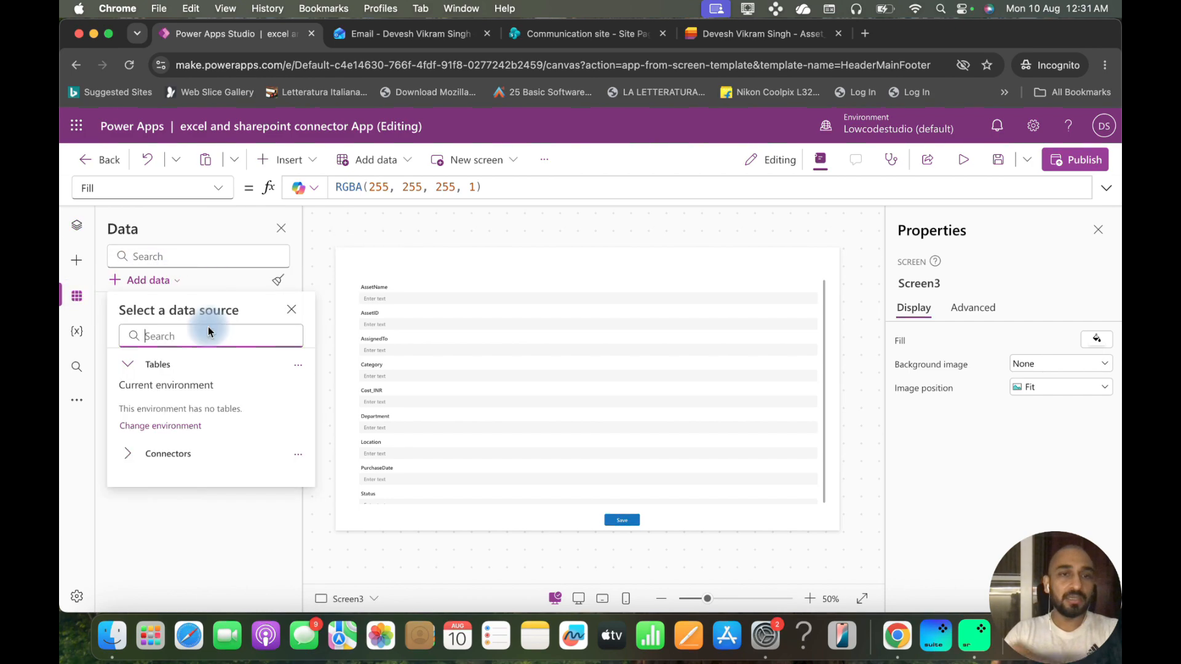
{"action": "type", "text": "sh"}
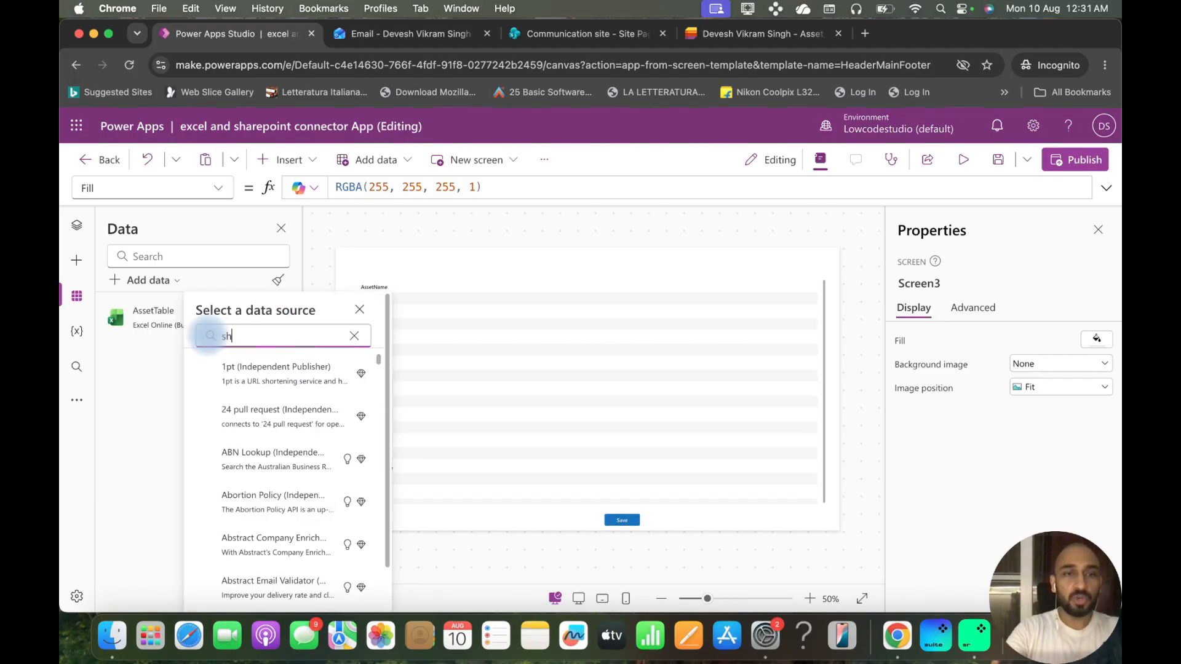
{"action": "type", "text": "arepoi"}
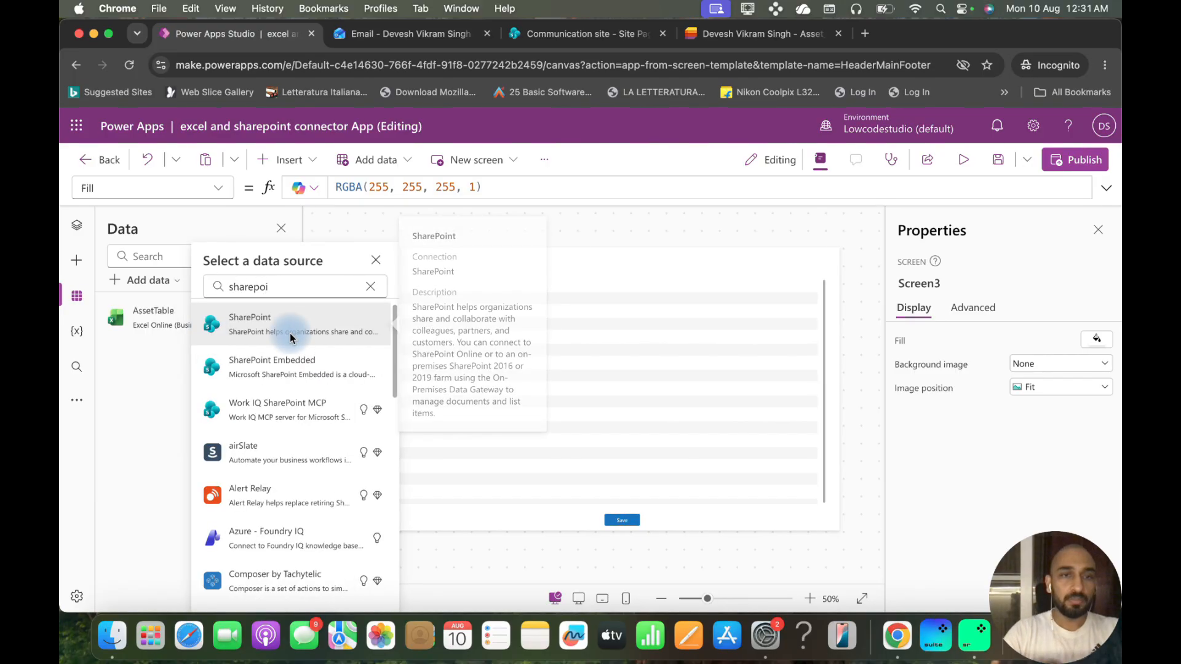
{"action": "left_click", "coordinate": [289, 335]}
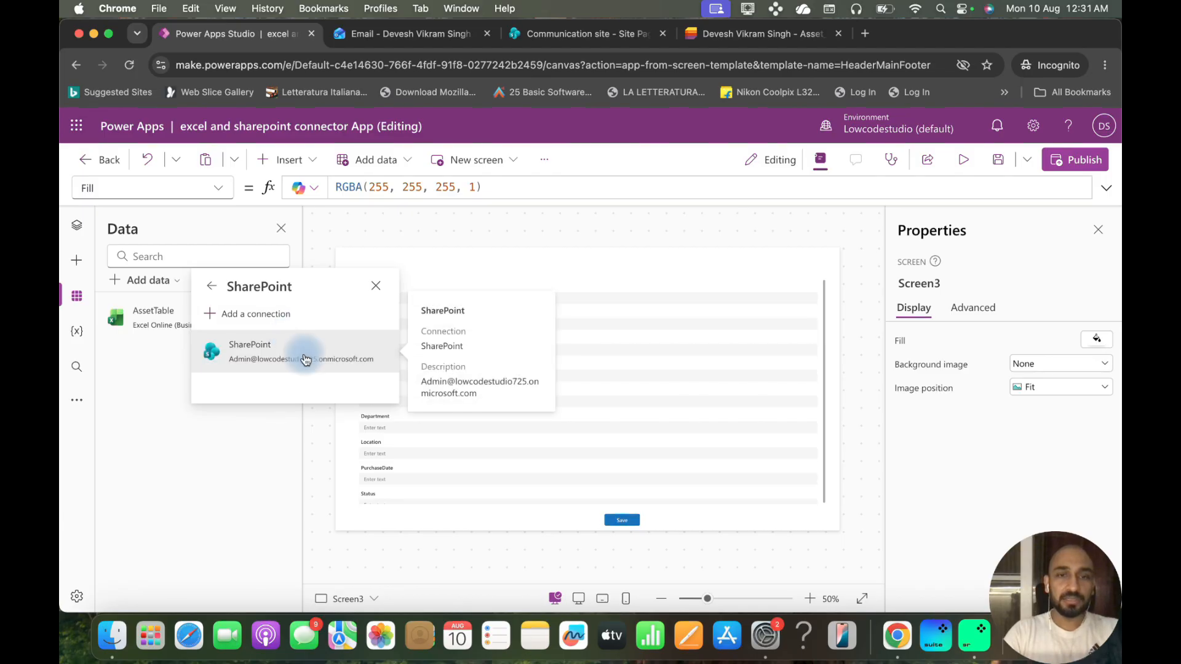
{"action": "left_click", "coordinate": [303, 359]}
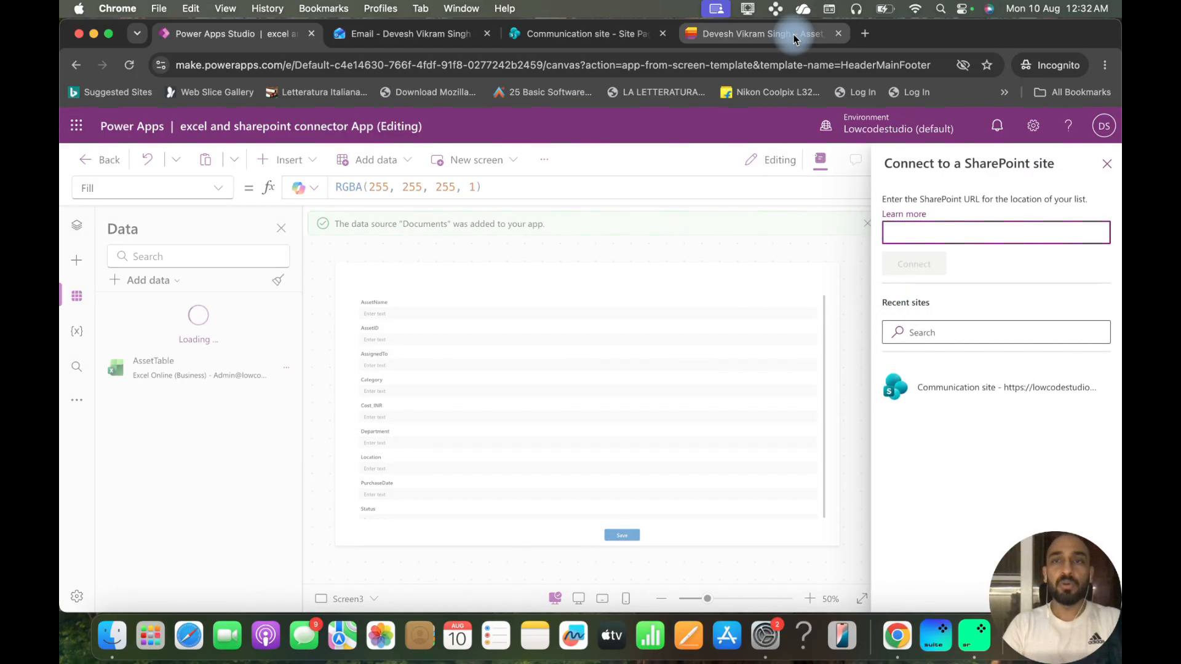
Step: Copy the Asset_manager_SP list's web address from Microsoft Lists and connect the app to that SharePoint site
{"action": "left_click", "coordinate": [762, 34]}
{"action": "left_click", "coordinate": [595, 66]}
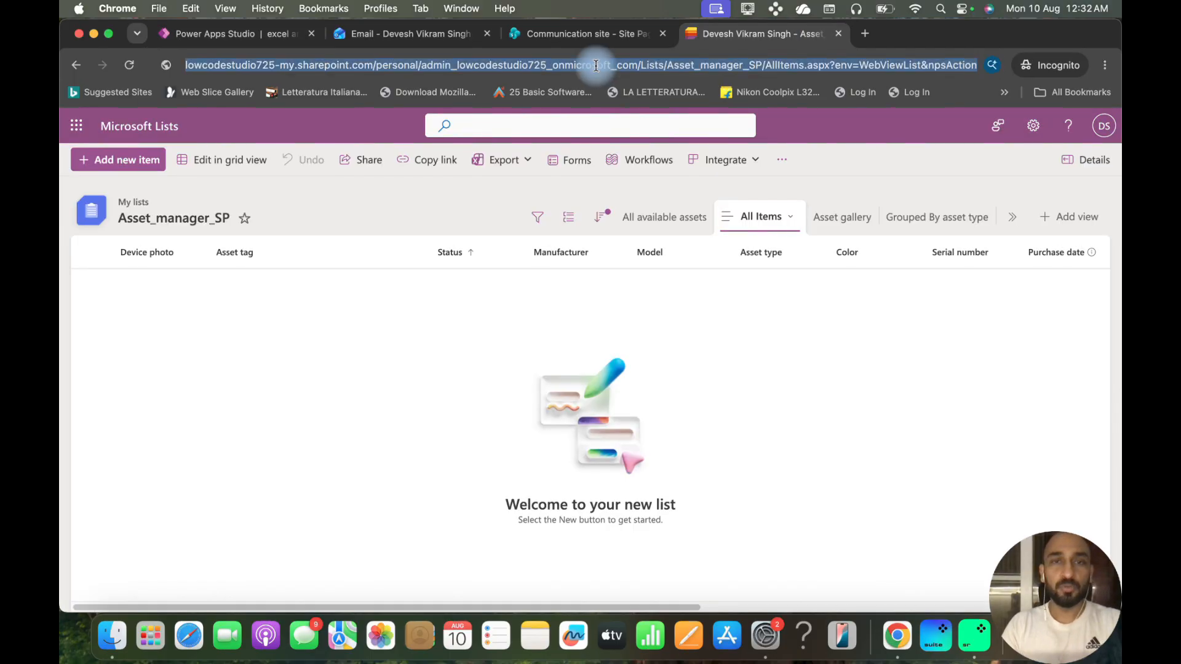
{"action": "left_click", "coordinate": [250, 34]}
{"action": "left_click", "coordinate": [933, 234]}
{"action": "key", "text": "super+v"}
{"action": "left_click", "coordinate": [923, 265]}
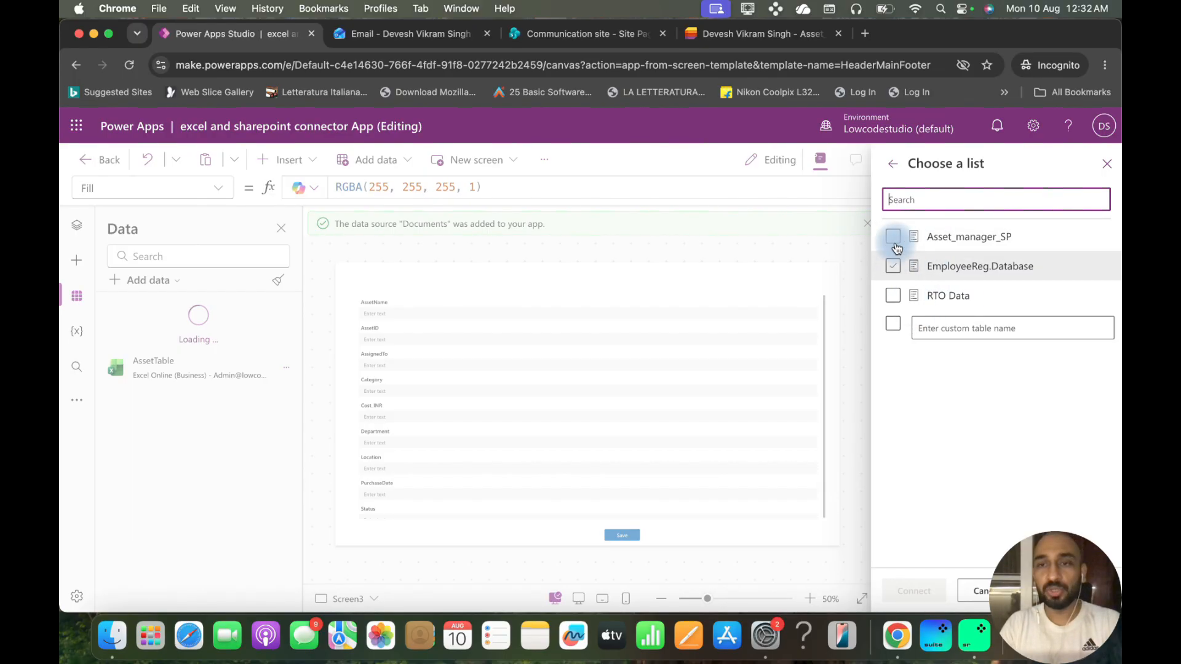
Step: Choose the Asset_manager_SP list and connect it to the app as a data source
{"action": "left_click", "coordinate": [893, 266]}
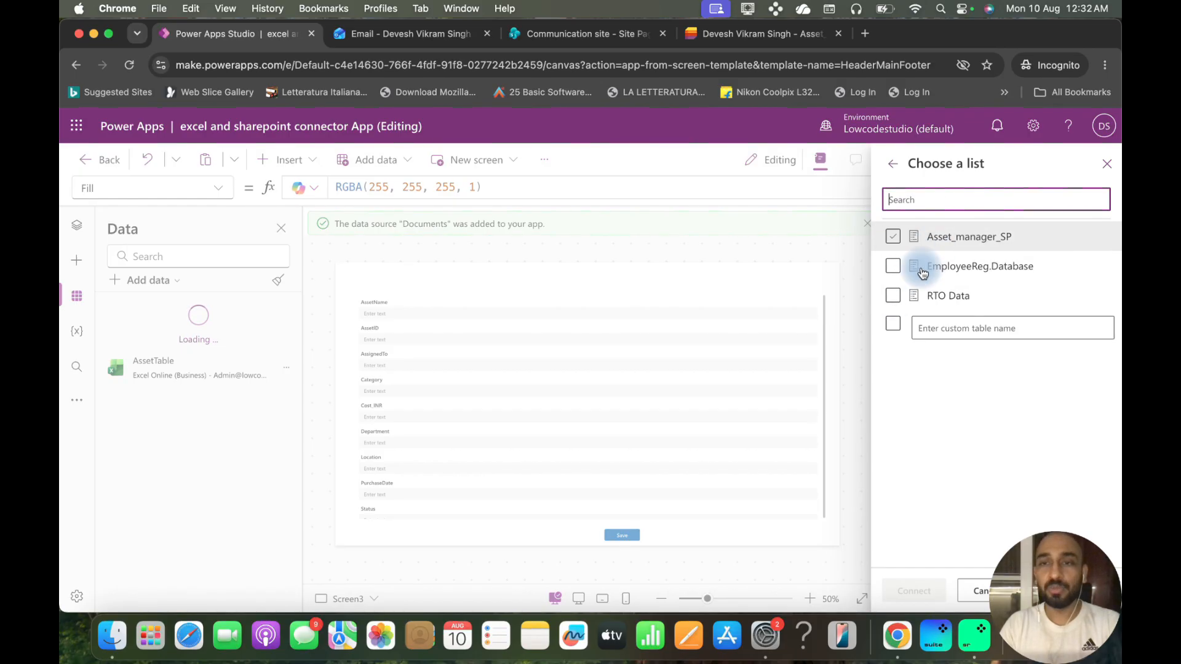
{"action": "left_click", "coordinate": [895, 238]}
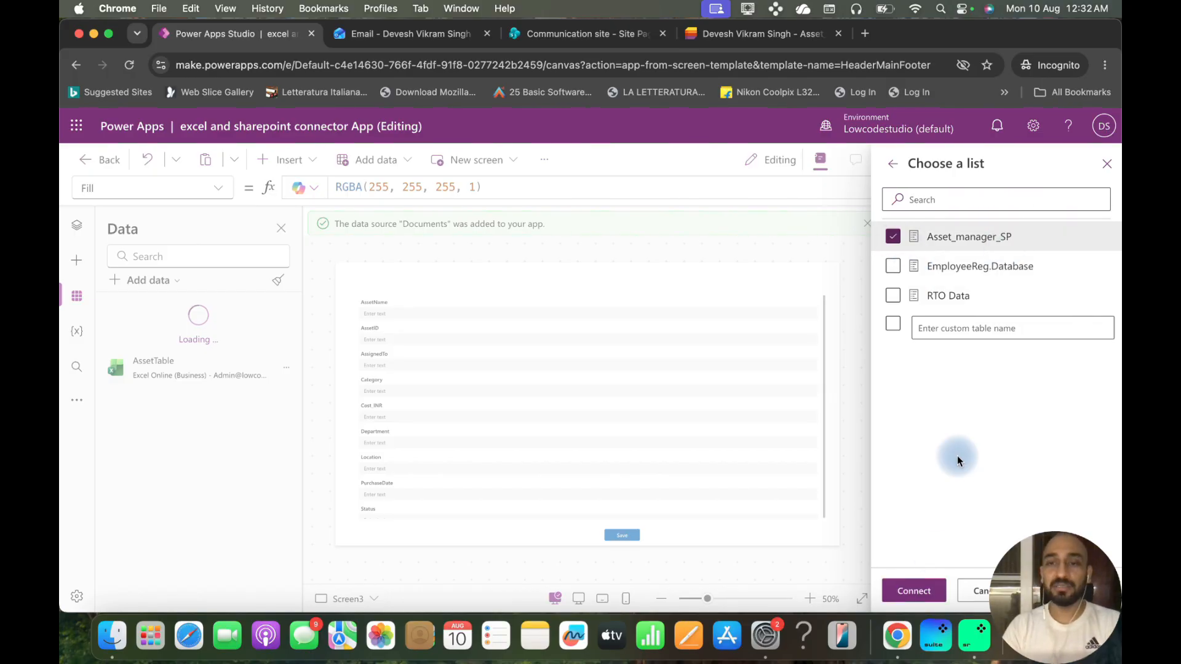
{"action": "left_click", "coordinate": [926, 588]}
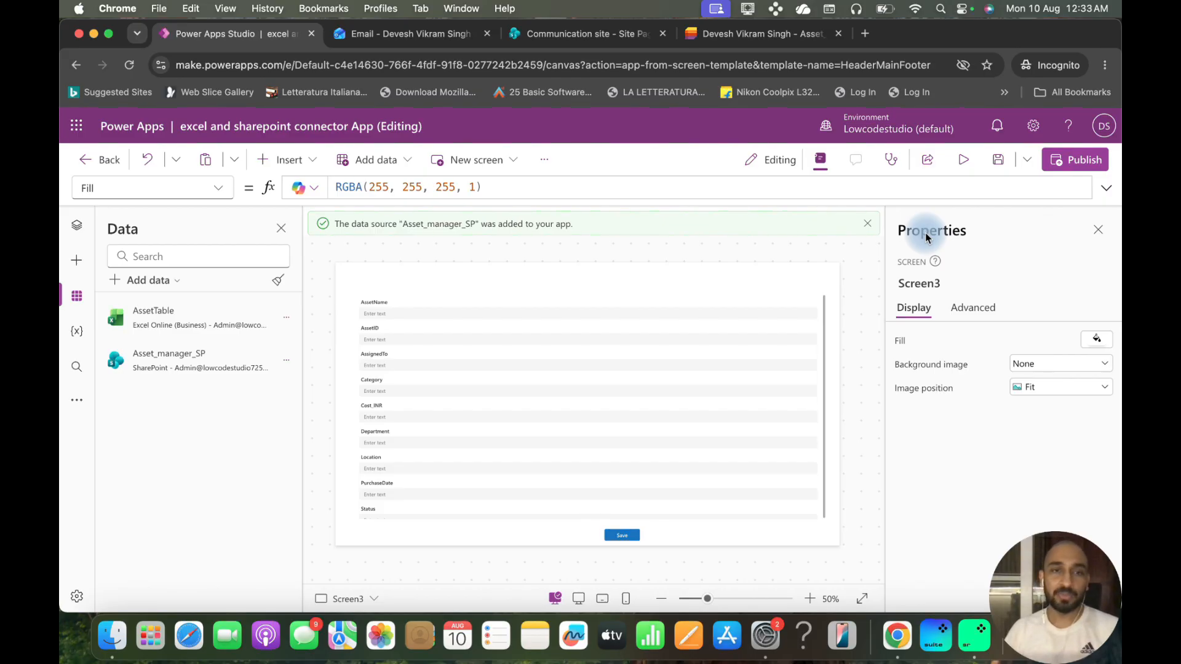
Step: Change Form1's data source on Screen3 to Asset_manager_SP and replace its data cards with ones based on the list
{"action": "mouse_move", "coordinate": [259, 386]}
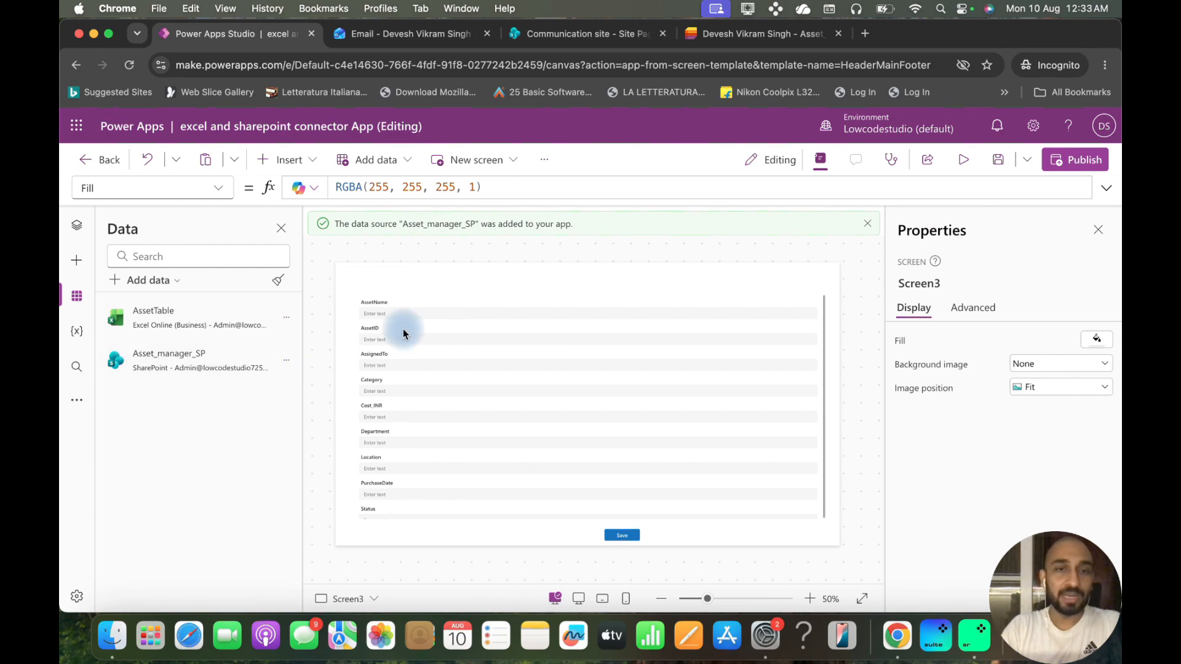
{"action": "left_click", "coordinate": [470, 301]}
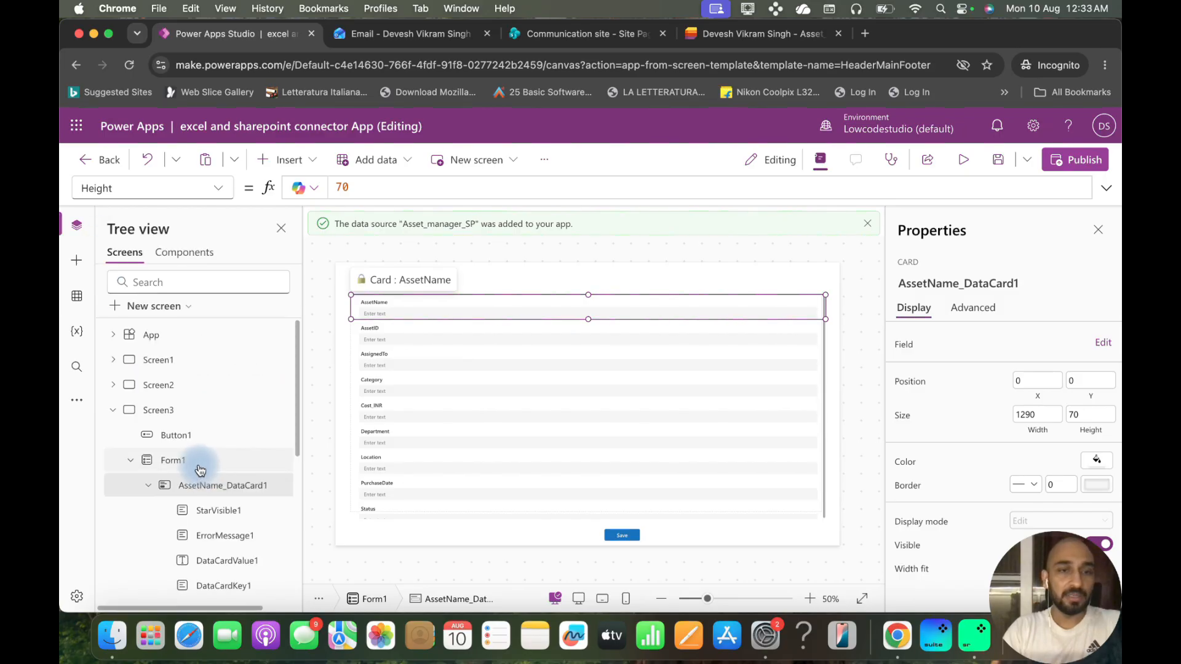
{"action": "left_click", "coordinate": [200, 470]}
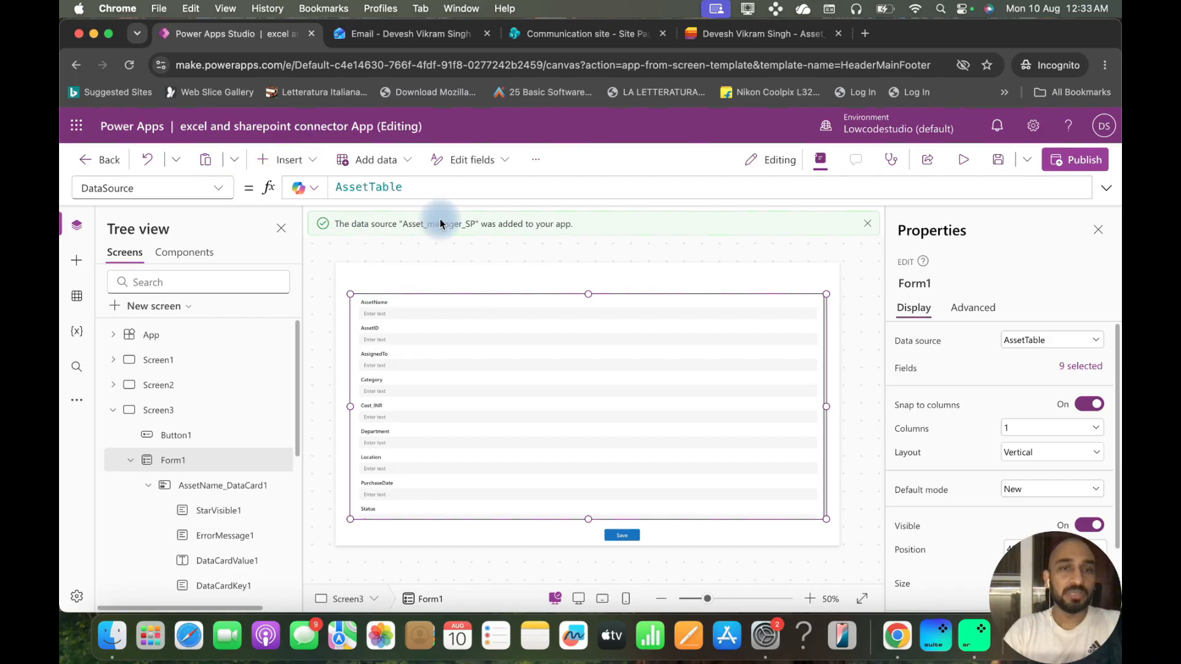
{"action": "left_click", "coordinate": [436, 183]}
{"action": "key", "text": "BackSpace"}
{"action": "key", "text": "BackSpace"}
{"action": "key", "text": "BackSpace"}
{"action": "key", "text": "BackSpace"}
{"action": "key", "text": "BackSpace"}
{"action": "key", "text": "BackSpace"}
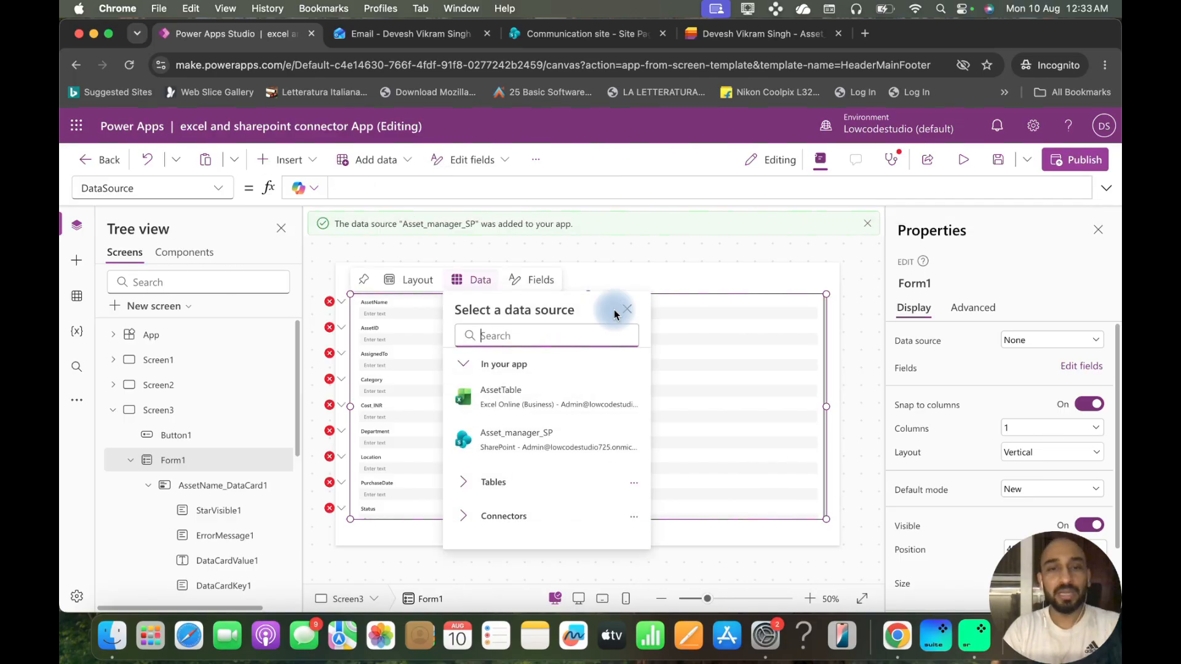
{"action": "mouse_move", "coordinate": [536, 446]}
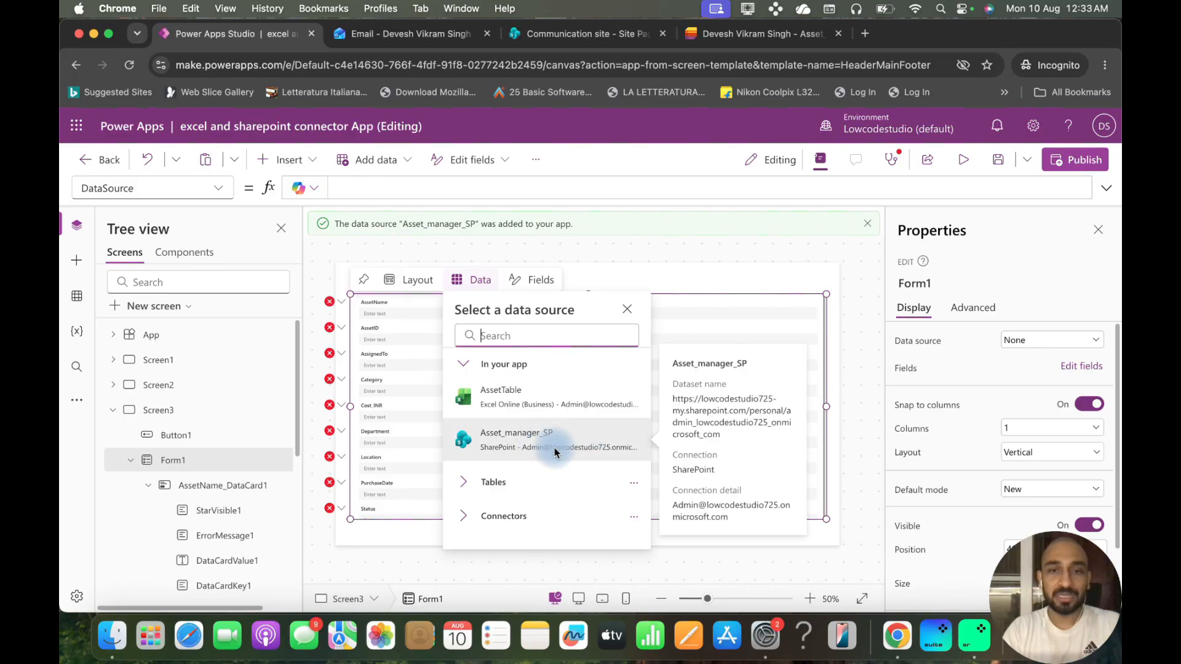
{"action": "left_click", "coordinate": [581, 450]}
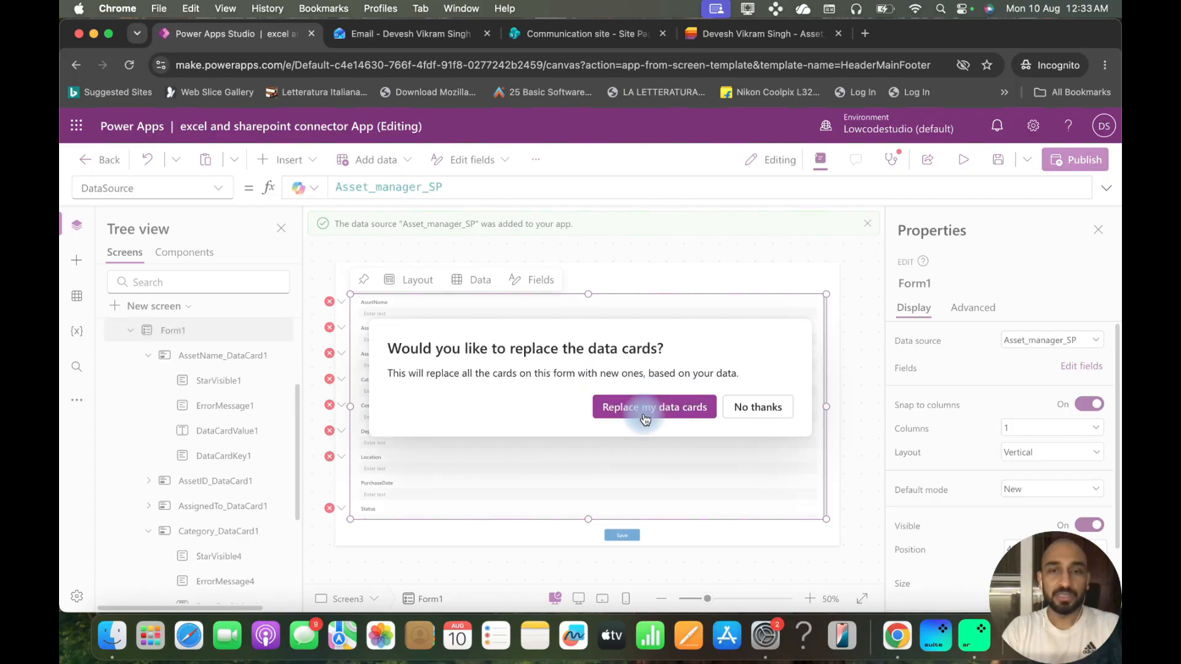
{"action": "left_click", "coordinate": [690, 415]}
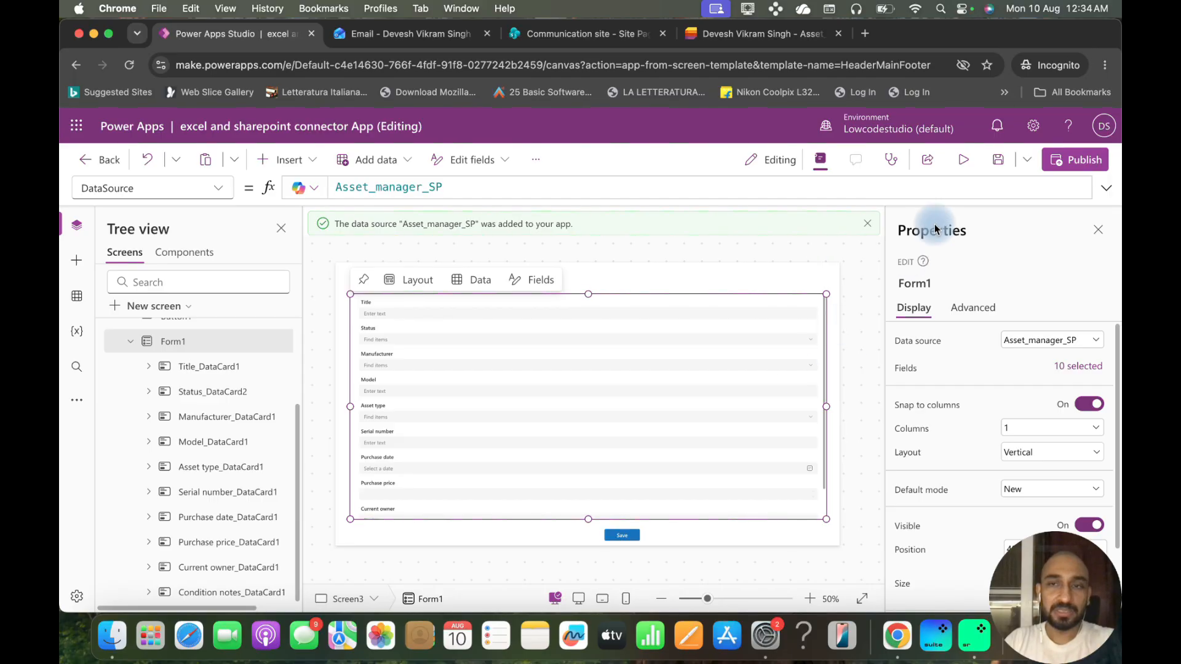
Step: Preview the app and enter title 1, status In use, manufacturer Contoso, Ltd. and model 2021 in the form
{"action": "left_click", "coordinate": [964, 172]}
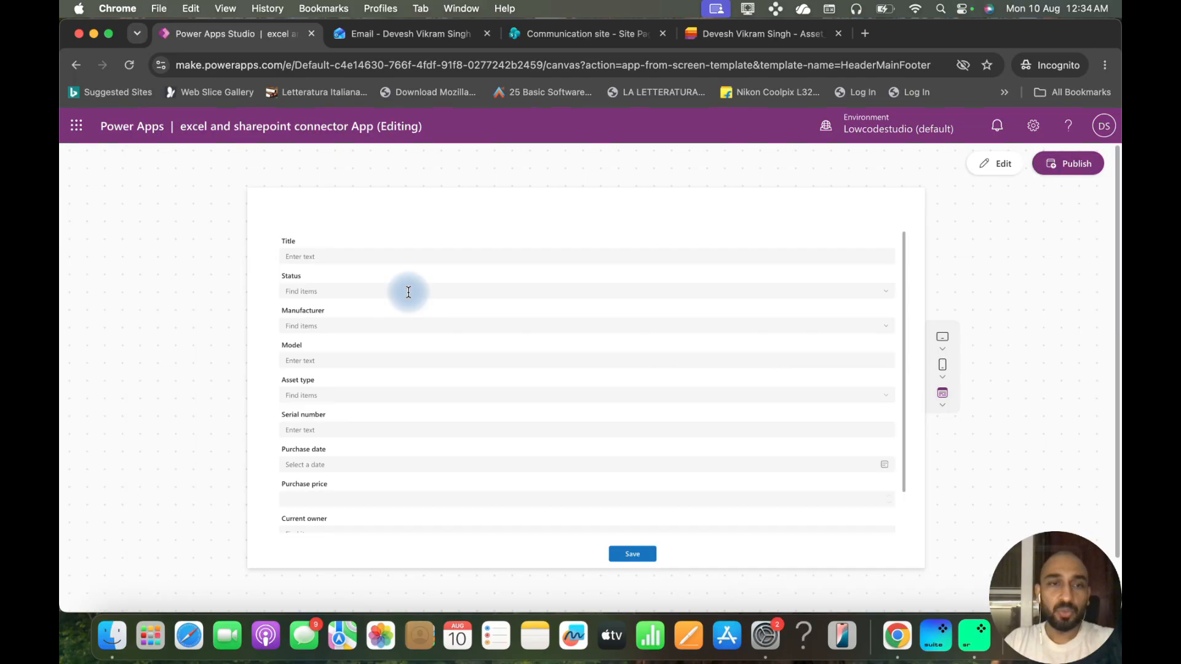
{"action": "left_click", "coordinate": [345, 256]}
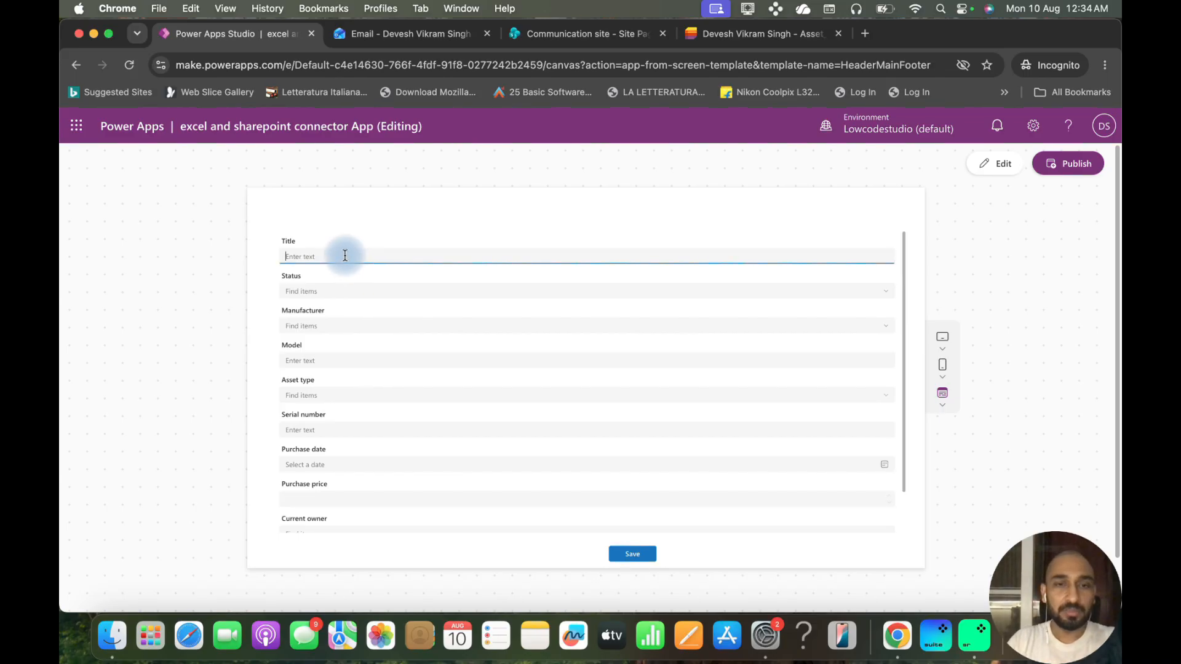
{"action": "type", "text": "1"}
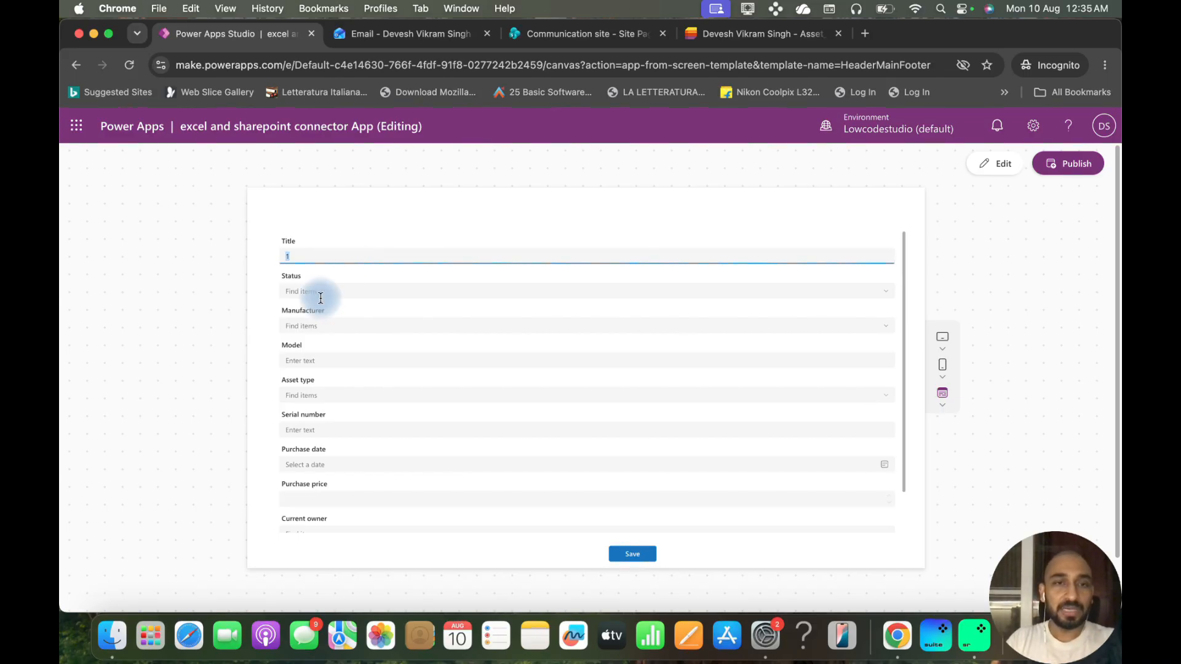
{"action": "left_click", "coordinate": [323, 290]}
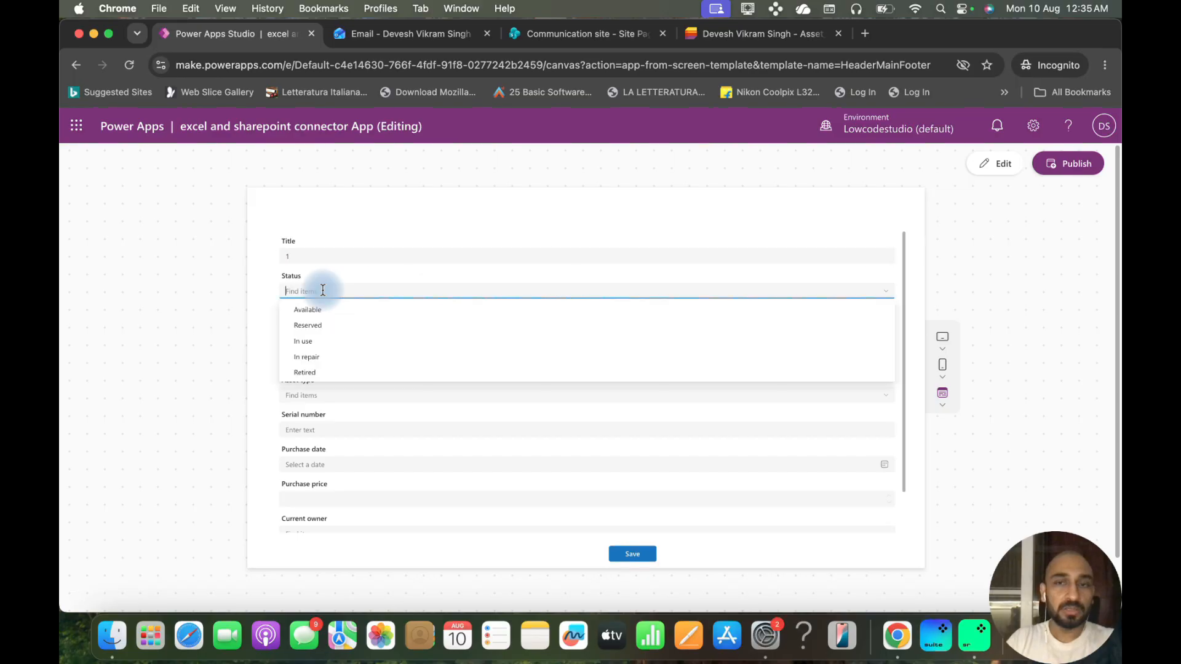
{"action": "left_click", "coordinate": [319, 341]}
{"action": "left_click", "coordinate": [341, 326]}
{"action": "left_click", "coordinate": [313, 376]}
{"action": "left_click", "coordinate": [321, 360]}
{"action": "type", "text": "2021"}
Step: Fill in asset type Smartphone, serial number 1234, purchase date 11 August 2026, purchase price 2000 and the current owner's name
{"action": "left_click", "coordinate": [319, 395]}
{"action": "left_click", "coordinate": [312, 477]}
{"action": "left_click", "coordinate": [329, 429]}
{"action": "type", "text": "1234"}
{"action": "left_click", "coordinate": [340, 466]}
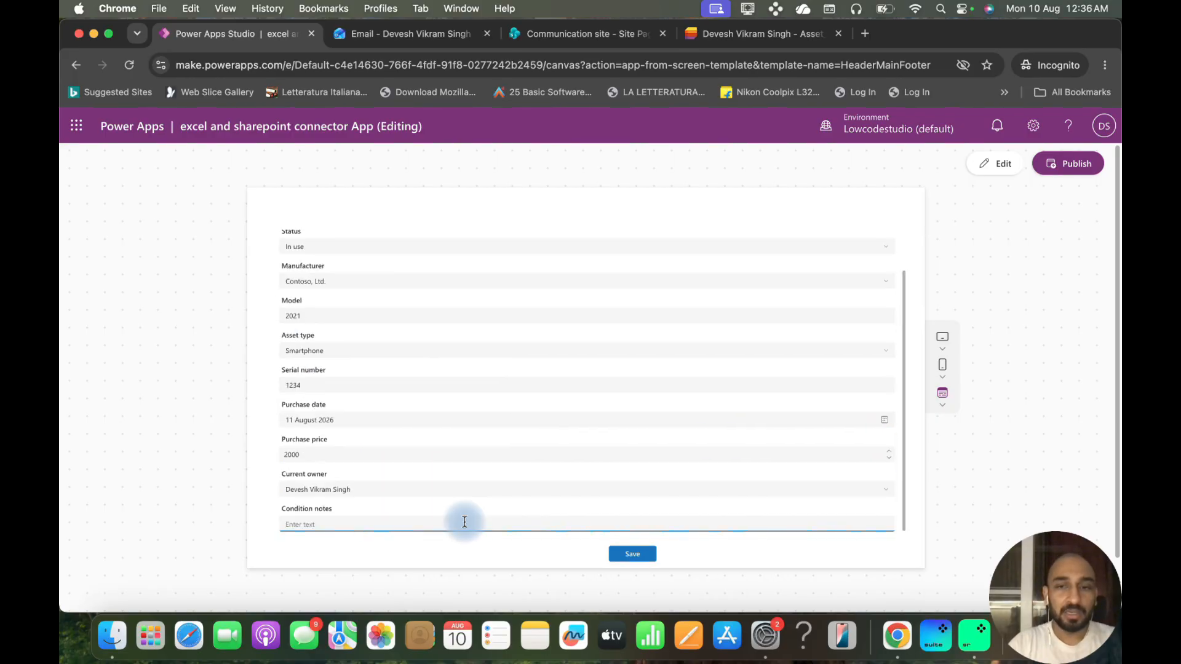
Step: Enter Test as the condition notes, save the record, and check the refreshed Asset_manager_SP list for it
{"action": "scroll", "coordinate": [465, 522], "scroll_direction": "down", "scroll_amount": 2}
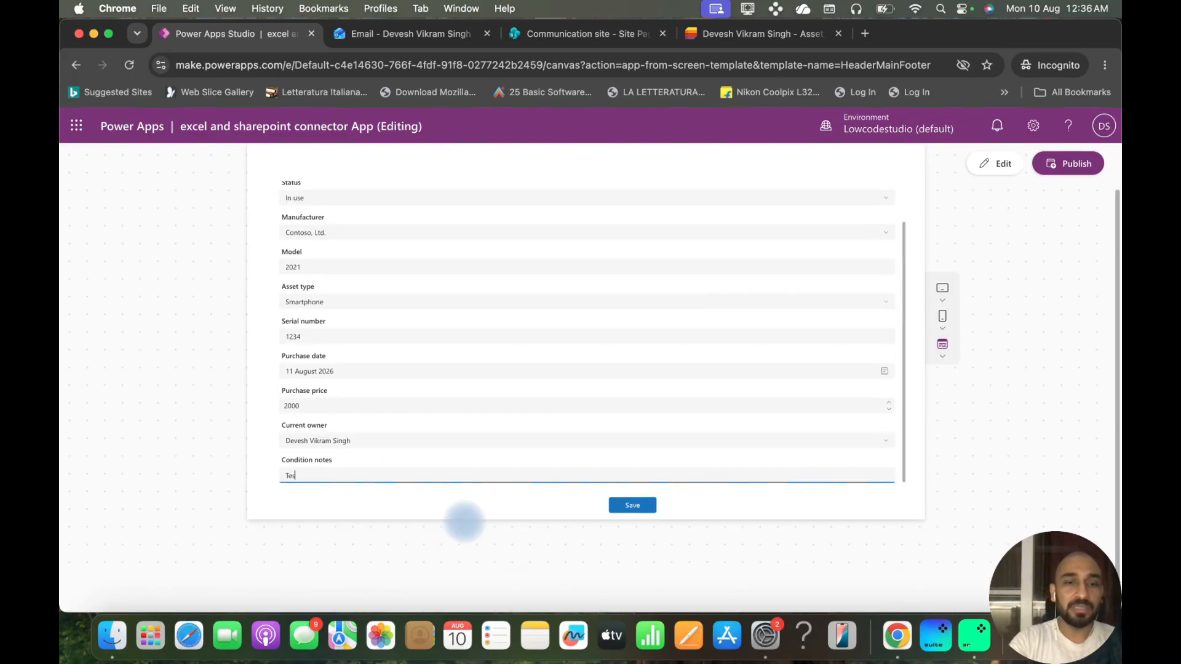
{"action": "left_click", "coordinate": [630, 505]}
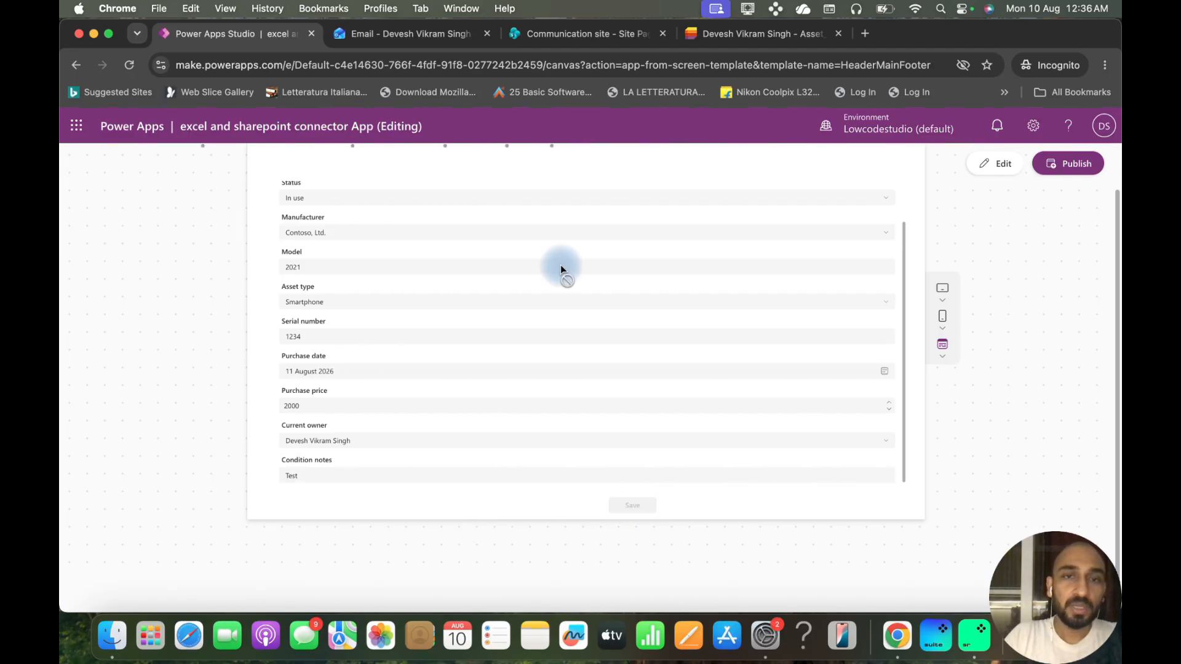
{"action": "left_click", "coordinate": [744, 43]}
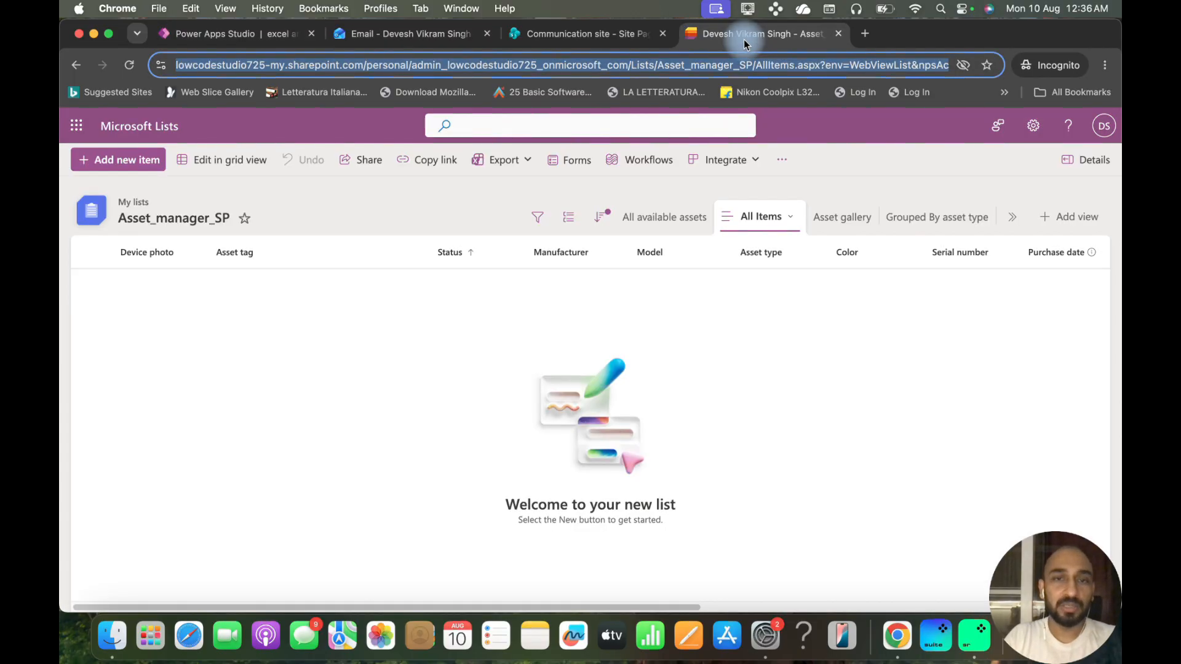
{"action": "left_click", "coordinate": [128, 65]}
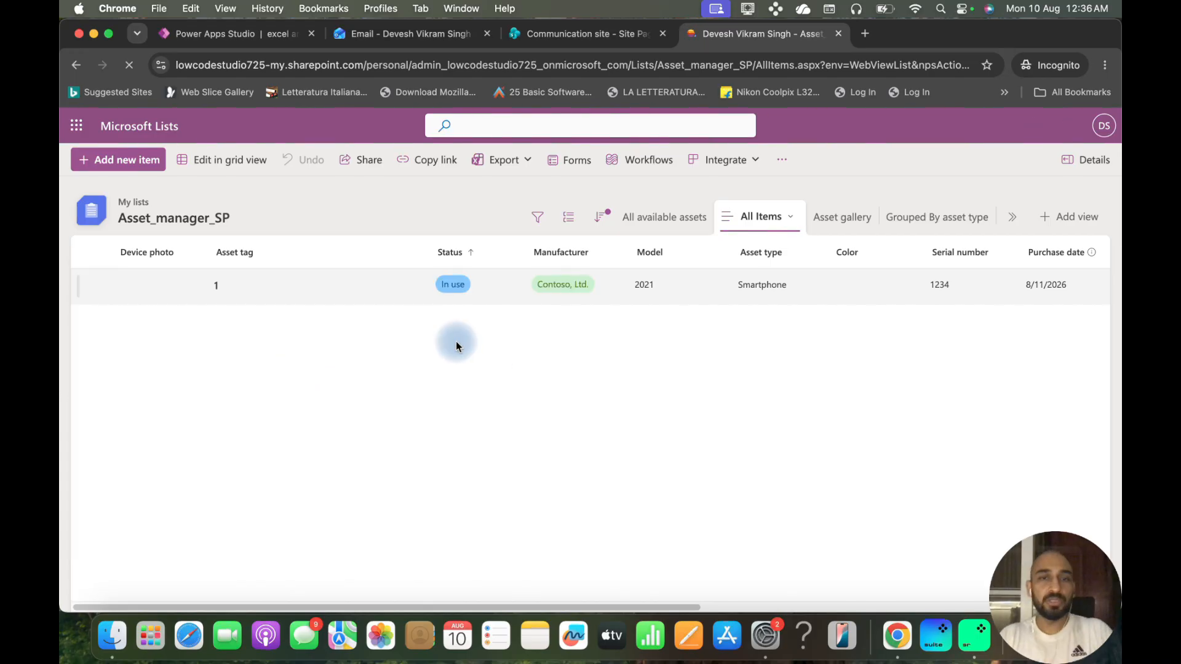
{"action": "scroll", "coordinate": [715, 377], "scroll_direction": "right", "scroll_amount": 3}
{"action": "scroll", "coordinate": [715, 377], "scroll_direction": "left", "scroll_amount": 3}
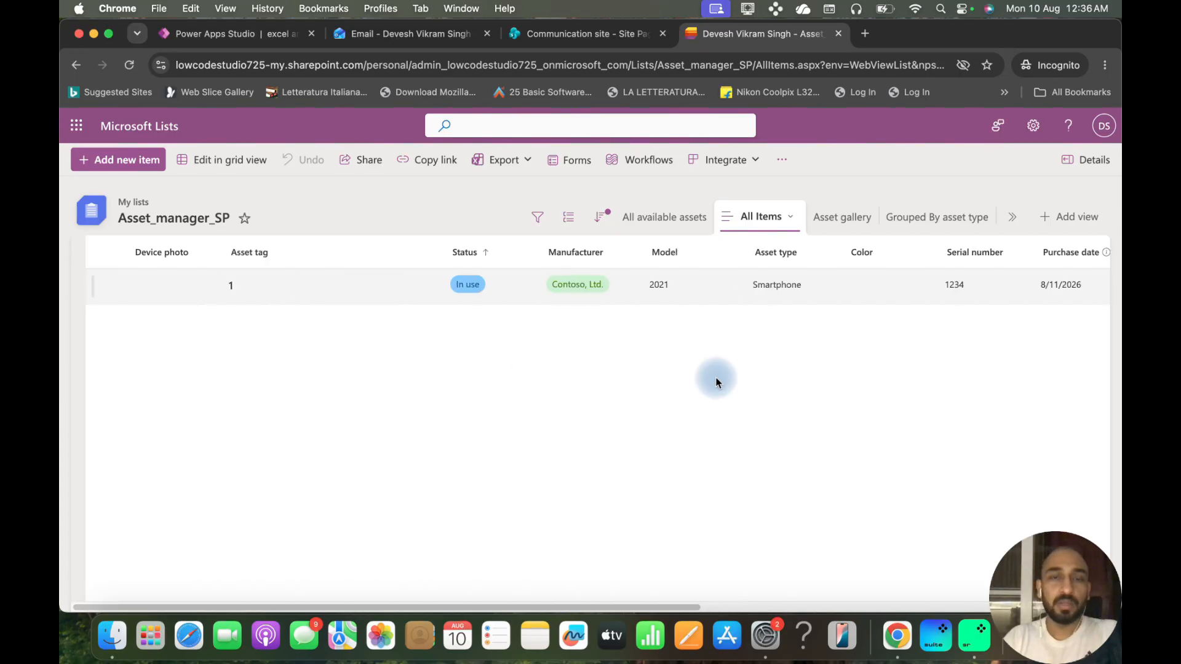
Step: Return to the app in Power Apps Studio and leave the preview to resume editing
{"action": "key", "text": "ctrl+Tab"}
{"action": "left_click", "coordinate": [994, 163]}
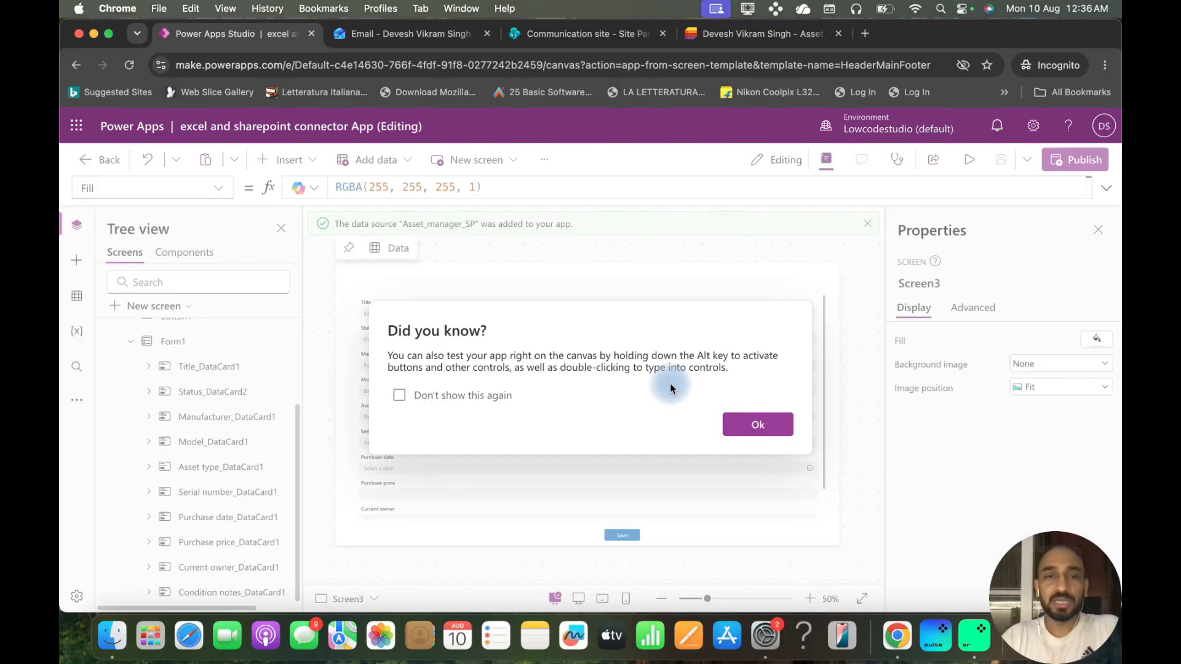
Step: Dismiss the canvas testing tip and open Screen2 for editing
{"action": "left_click", "coordinate": [751, 426]}
{"action": "scroll", "coordinate": [147, 354], "scroll_direction": "up", "scroll_amount": 3}
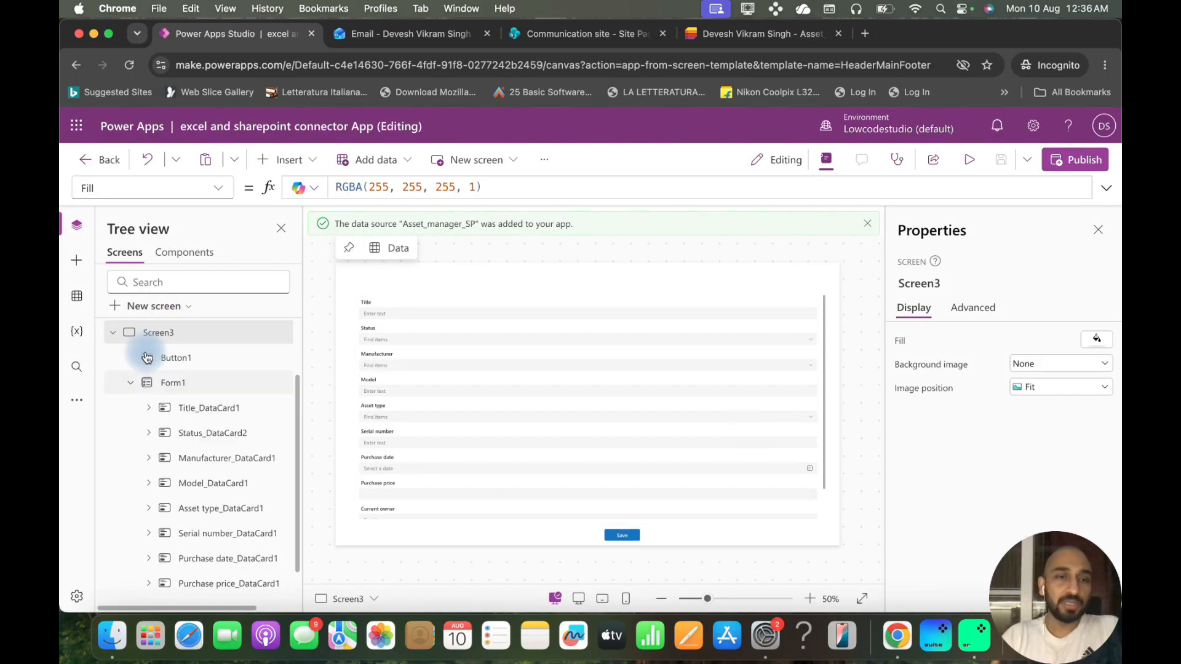
{"action": "left_click", "coordinate": [113, 382]}
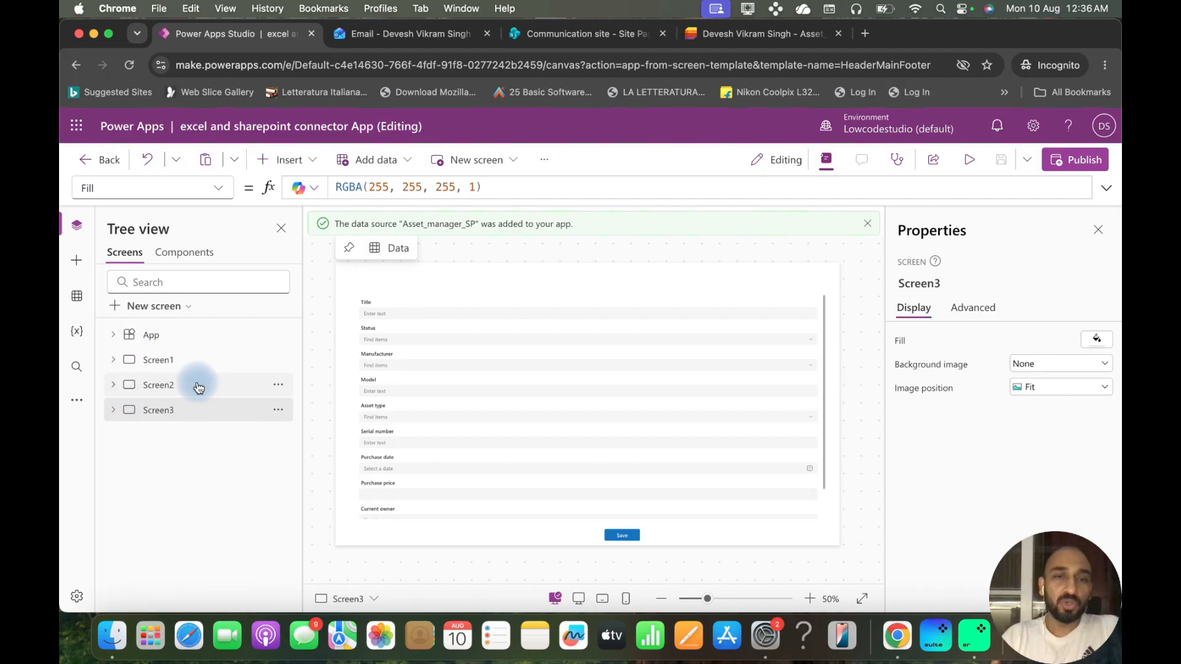
{"action": "left_click", "coordinate": [198, 385]}
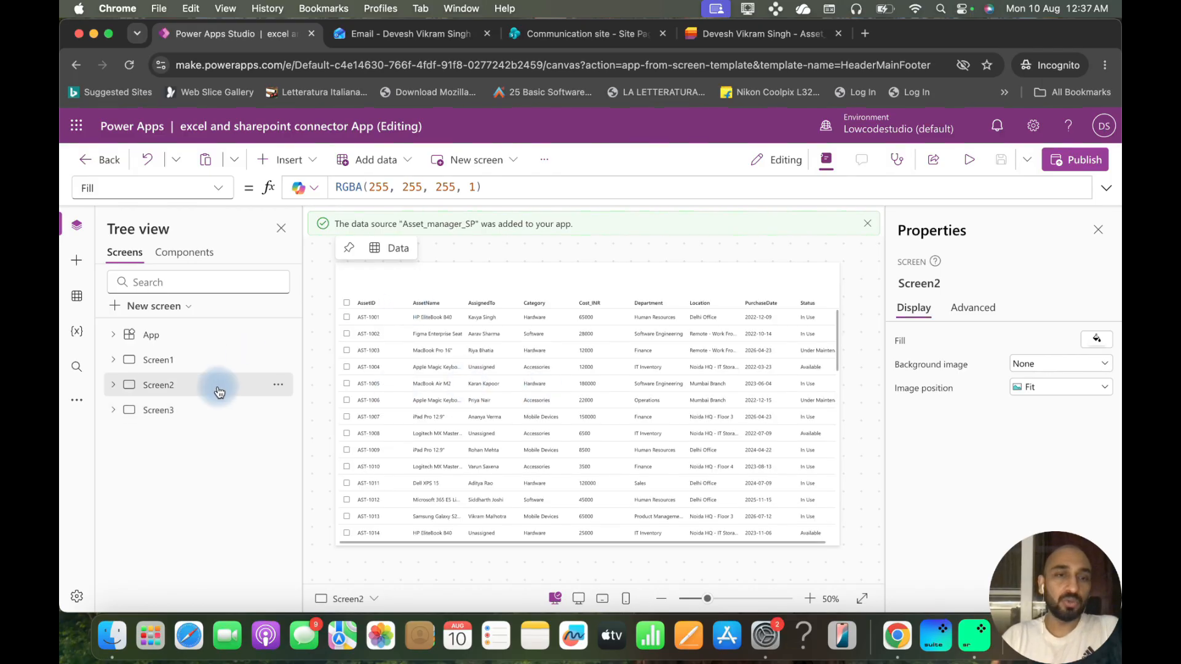
Step: Replace the Screen2 data grid's AssetTable source with Asset_manager_SP and briefly preview the app
{"action": "left_click", "coordinate": [393, 303]}
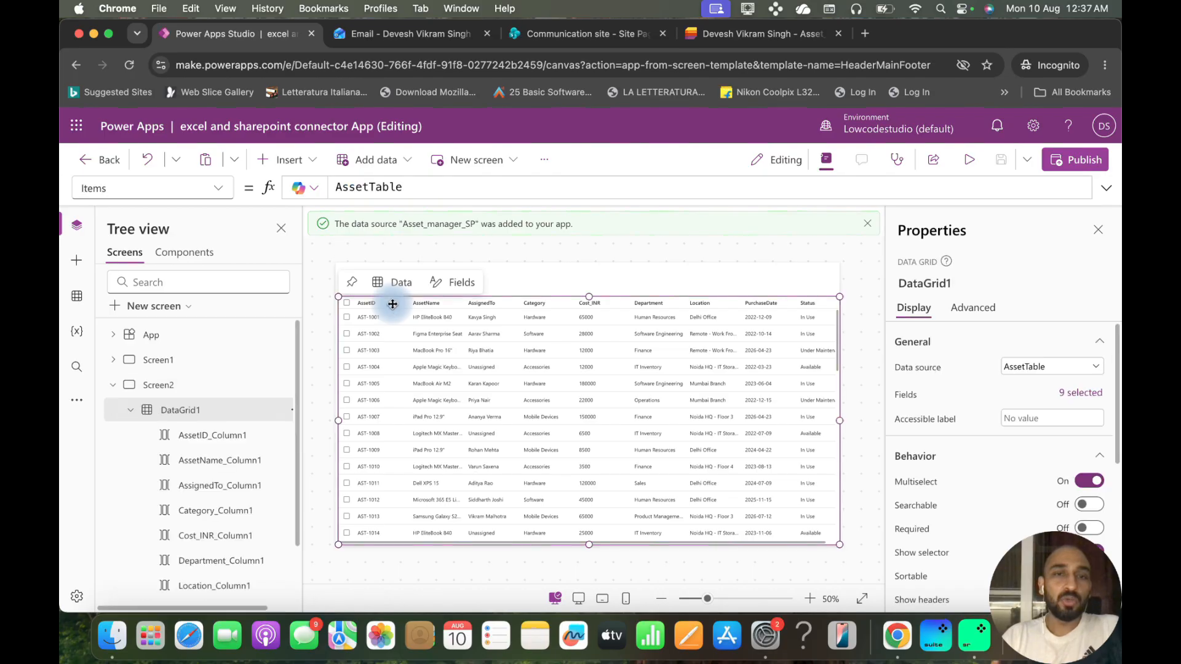
{"action": "left_click", "coordinate": [424, 187]}
{"action": "key", "text": "BackSpace"}
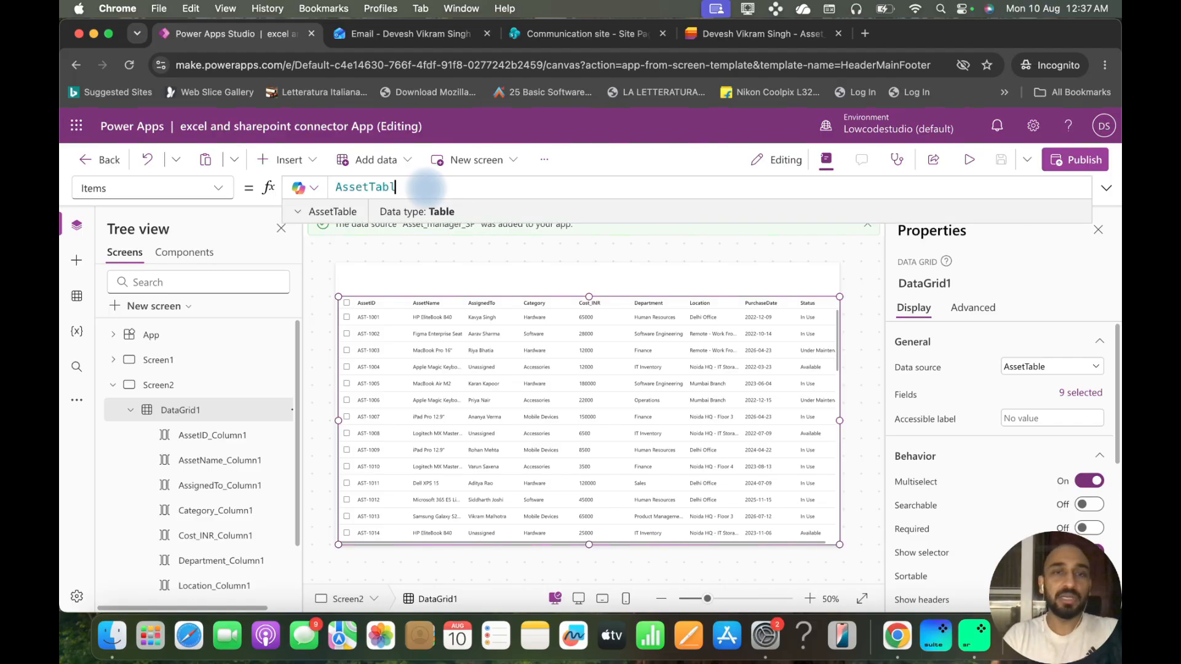
{"action": "key", "text": "BackSpace"}
{"action": "key", "text": "BackSpace"}
{"action": "key", "text": "BackSpace"}
{"action": "key", "text": "BackSpace"}
{"action": "key", "text": "BackSpace"}
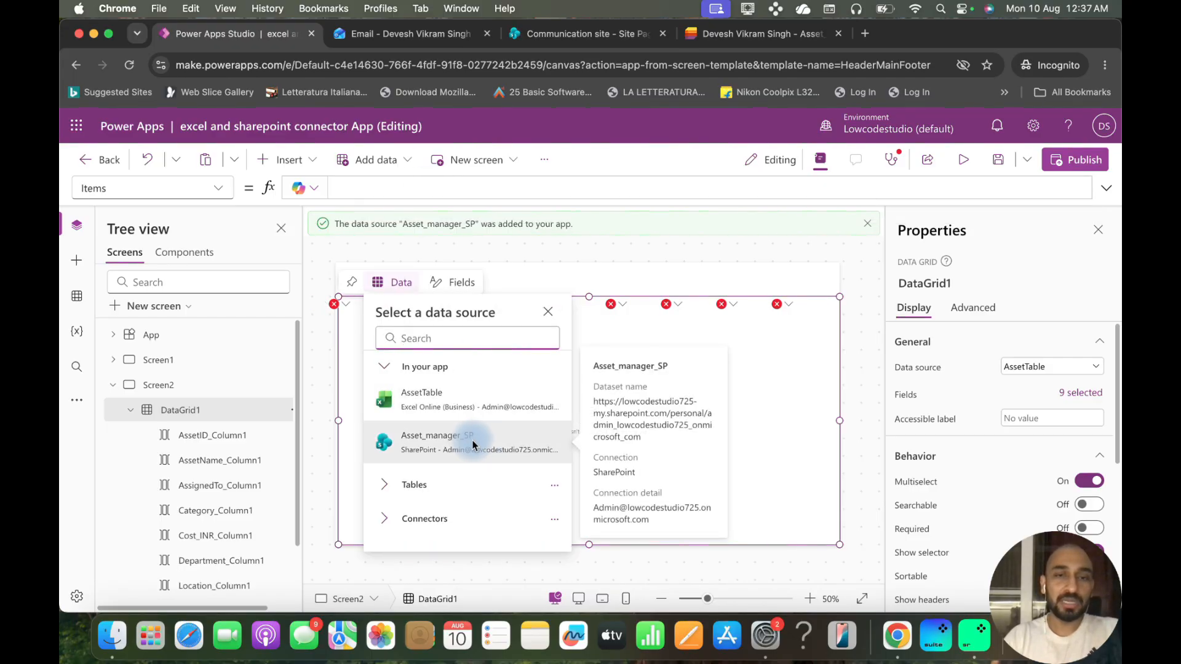
{"action": "left_click", "coordinate": [472, 441]}
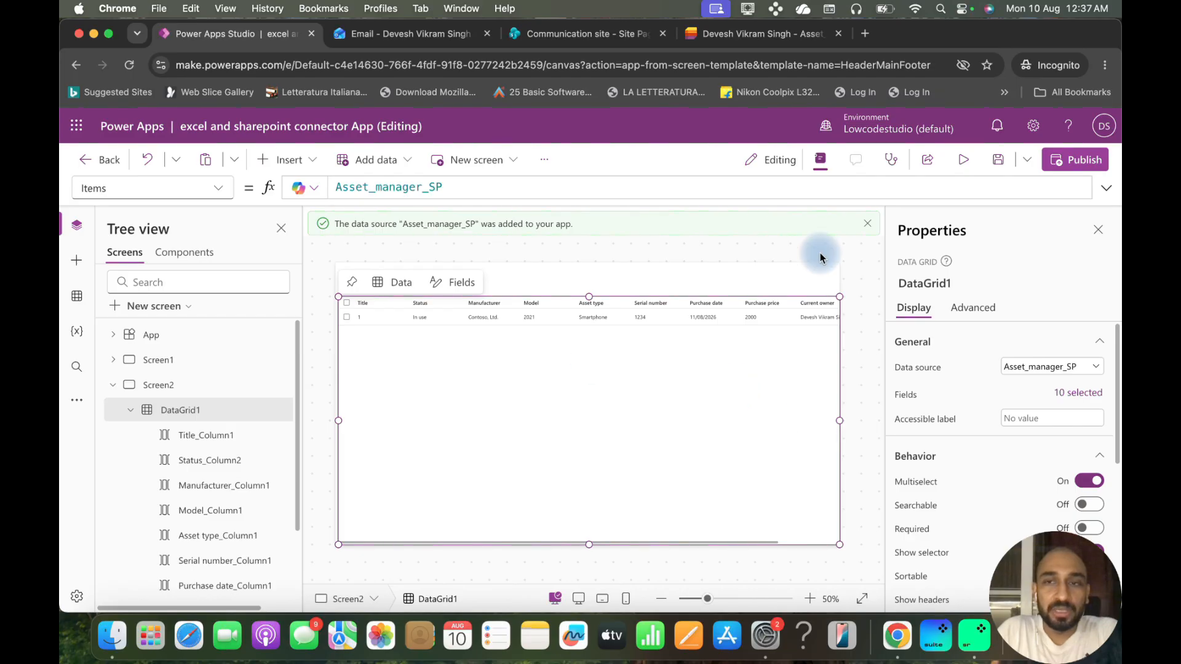
{"action": "left_click", "coordinate": [963, 171]}
{"action": "key", "text": "Escape"}
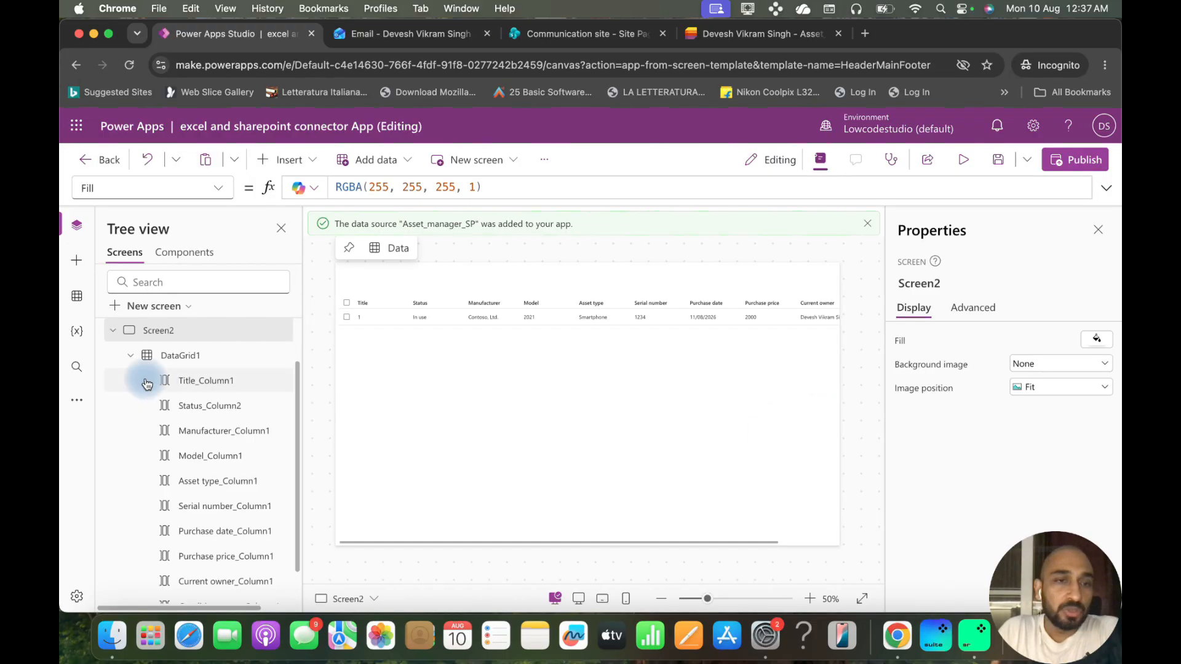
Step: Delete the empty Screen1 from the app
{"action": "left_click", "coordinate": [114, 334]}
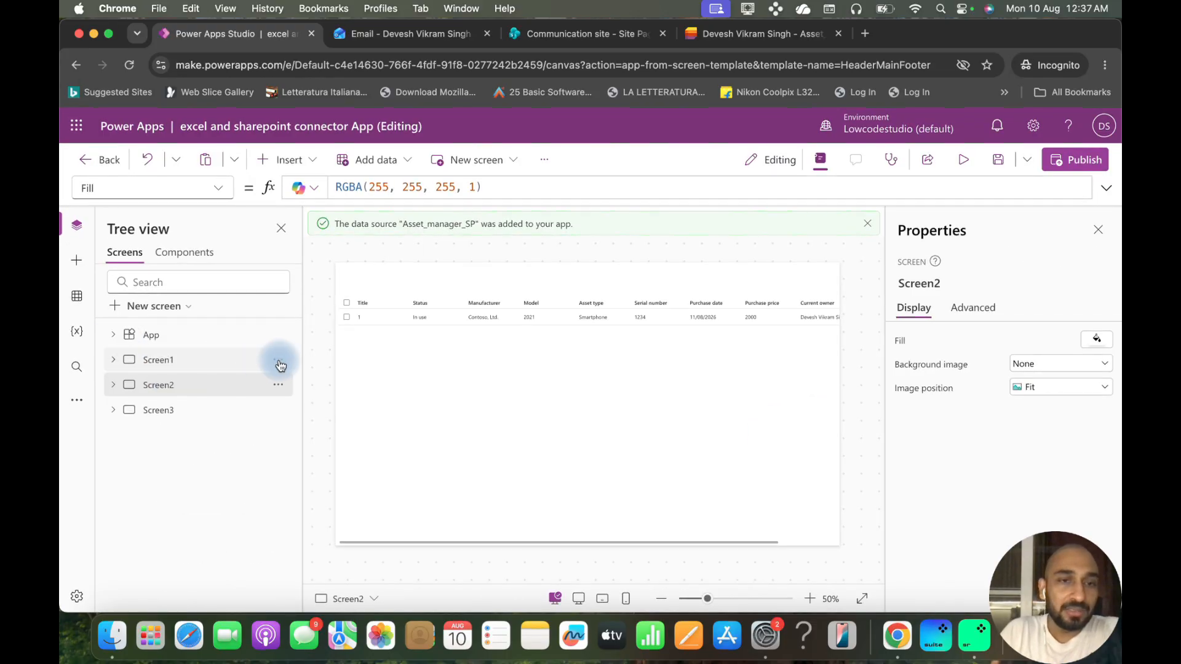
{"action": "left_click", "coordinate": [278, 361]}
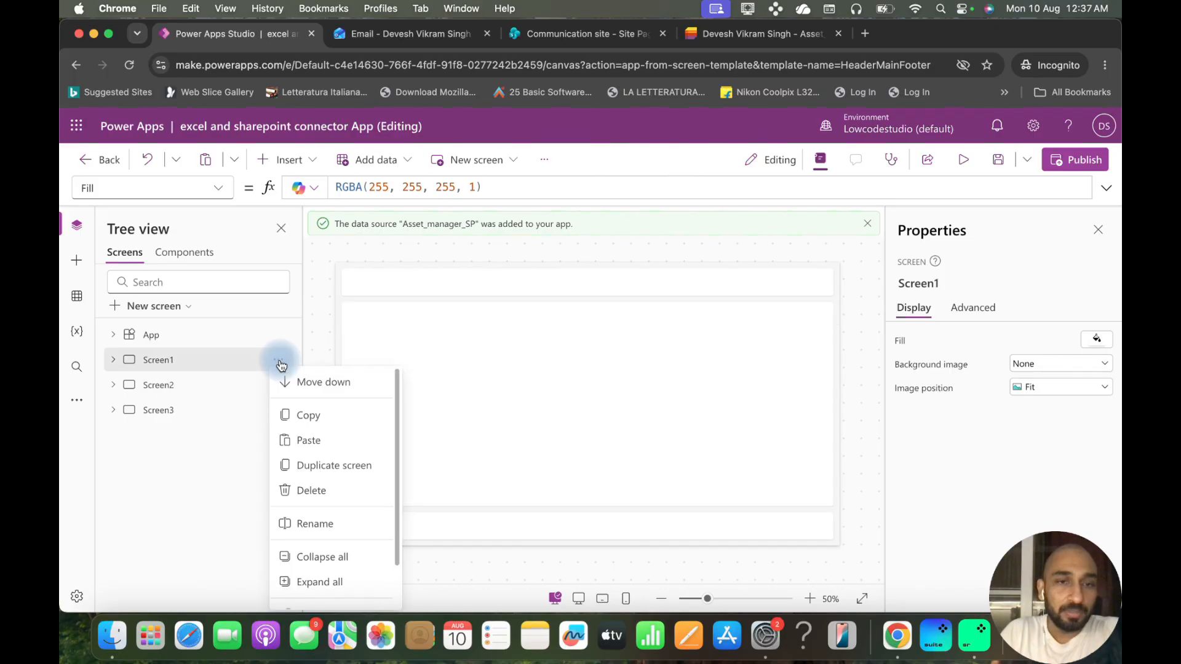
{"action": "left_click", "coordinate": [323, 495]}
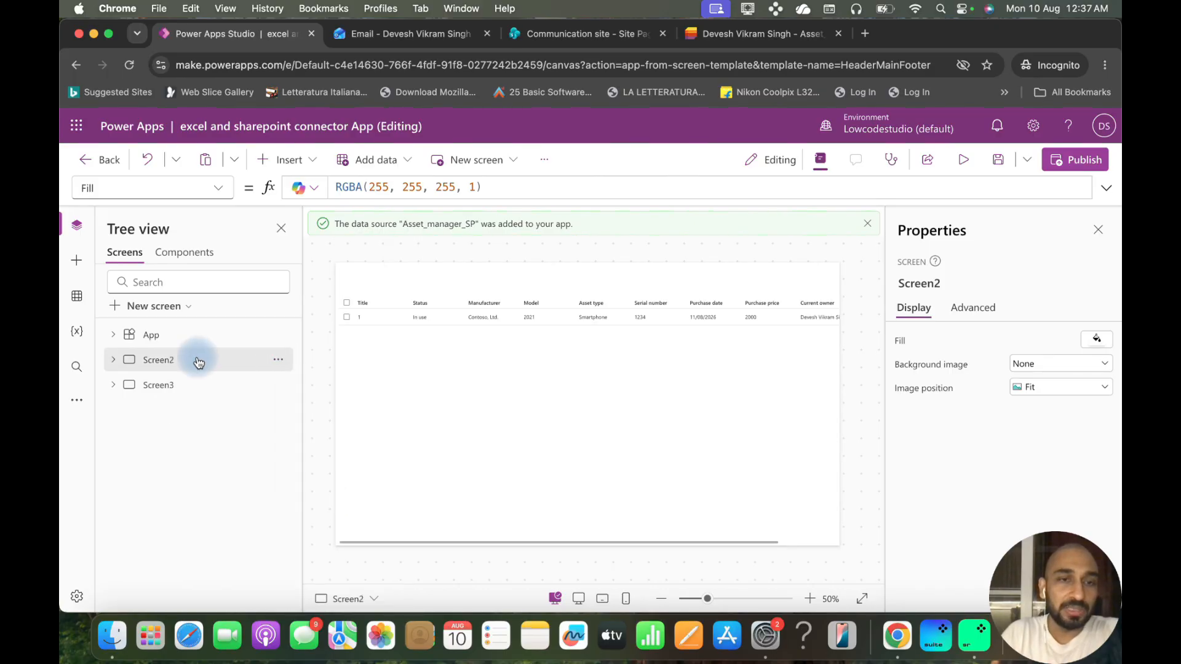
Step: Rename Screen2 as ManageRecords and Screen3 as CreateRecords
{"action": "left_click", "coordinate": [281, 363]}
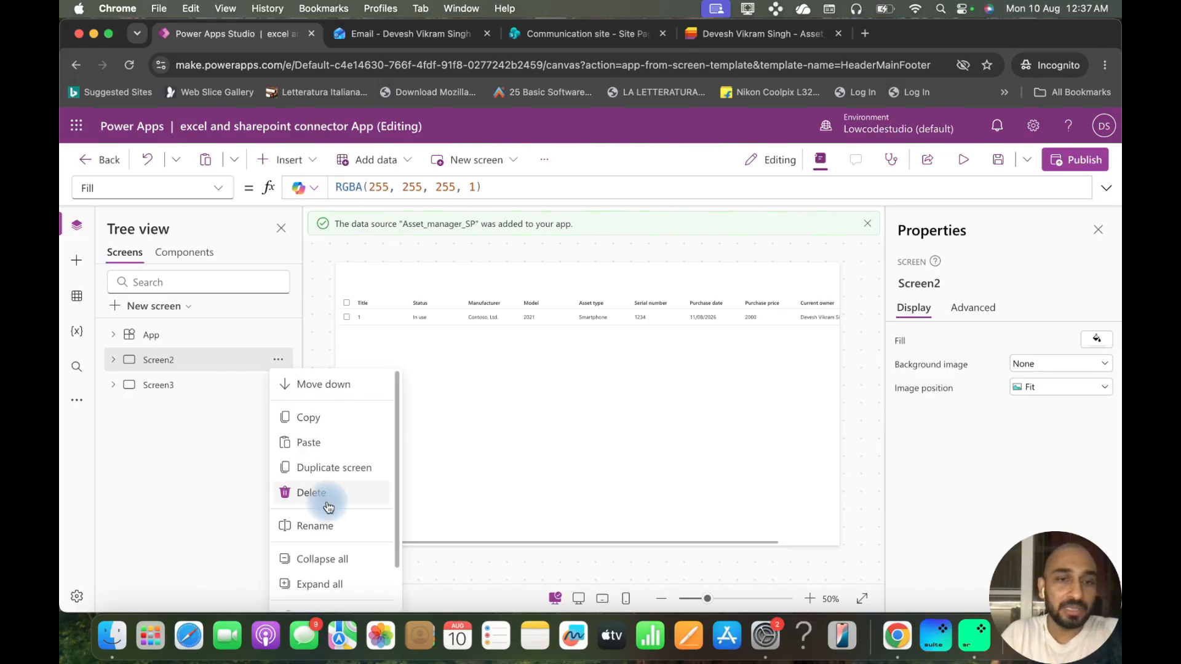
{"action": "left_click", "coordinate": [322, 527]}
{"action": "type", "text": "ManageRecords"}
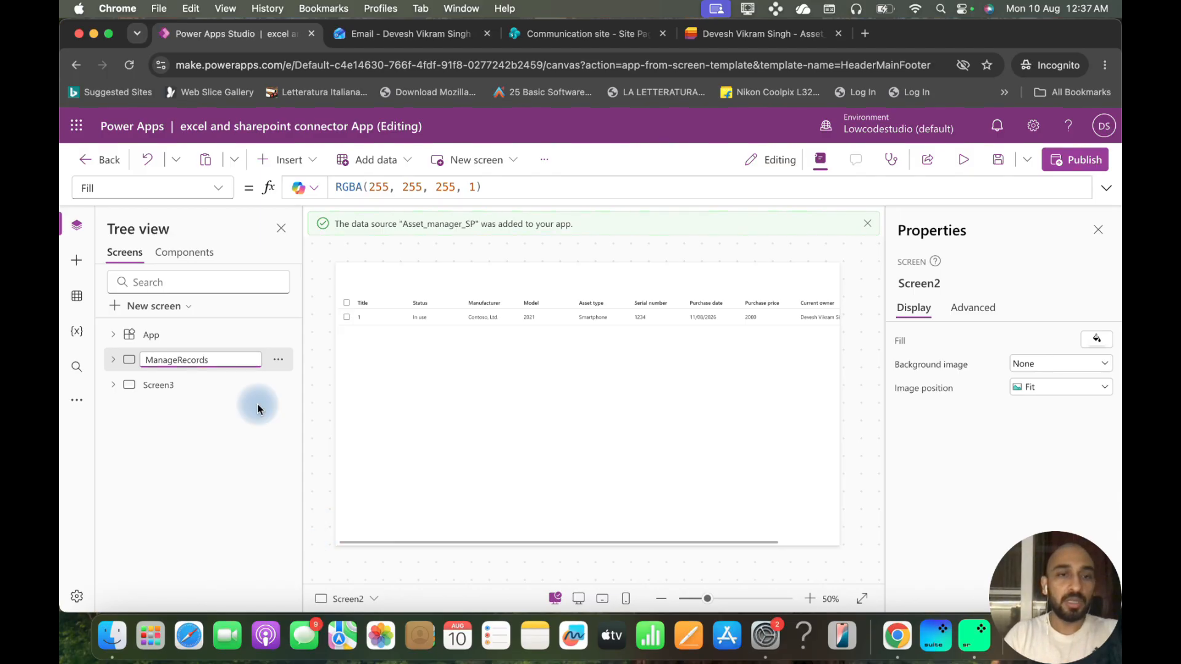
{"action": "left_click", "coordinate": [232, 385]}
{"action": "left_click", "coordinate": [277, 385]}
{"action": "left_click", "coordinate": [327, 296]}
{"action": "type", "text": "Cre"}
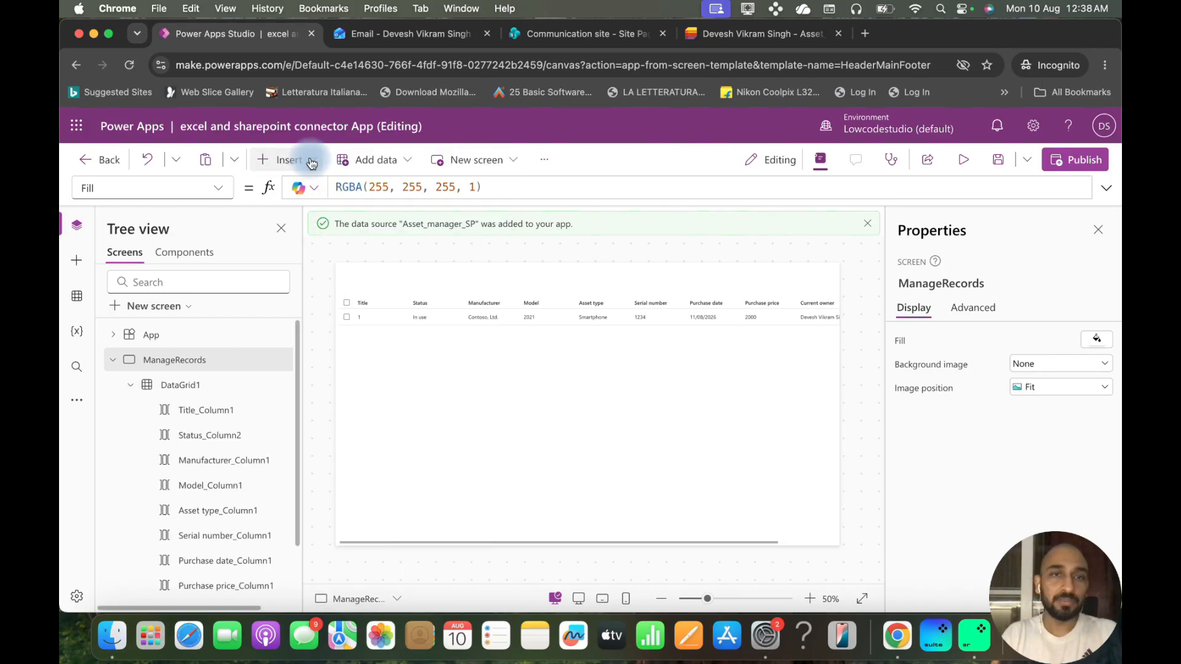
Step: Insert a header along the upper edge of the ManageRecords screen and shift the data grid down to leave a gap below it
{"action": "left_click", "coordinate": [312, 161]}
{"action": "type", "text": "header"}
{"action": "left_click", "coordinate": [409, 229]}
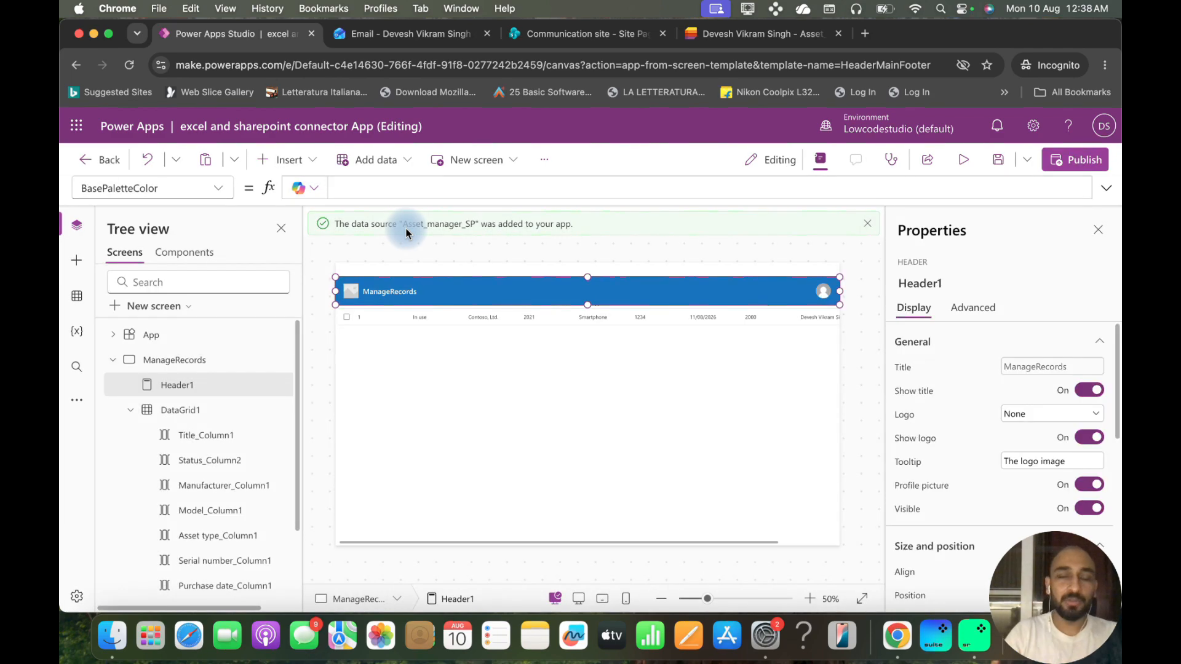
{"action": "left_click_drag", "start_coordinate": [483, 286], "coordinate": [484, 275]}
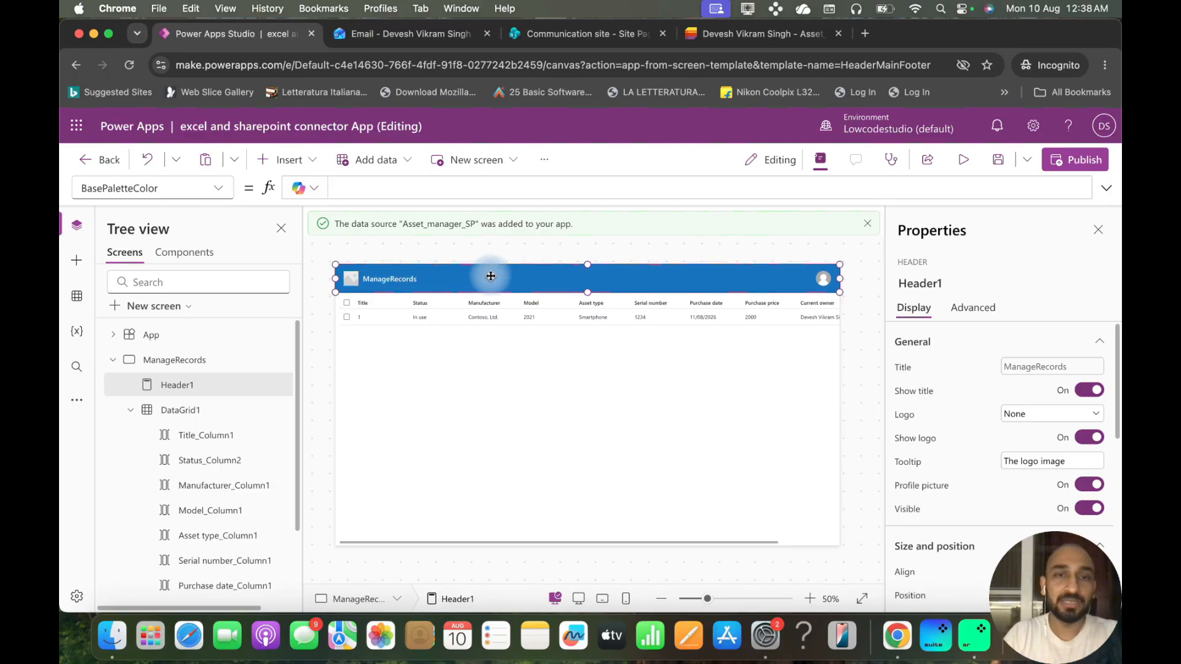
{"action": "left_click", "coordinate": [546, 362]}
{"action": "left_click_drag", "start_coordinate": [588, 297], "coordinate": [591, 313]}
Step: Upload an image file as the logo of the ManageRecords header
{"action": "left_click", "coordinate": [589, 280]}
{"action": "left_click", "coordinate": [1052, 411]}
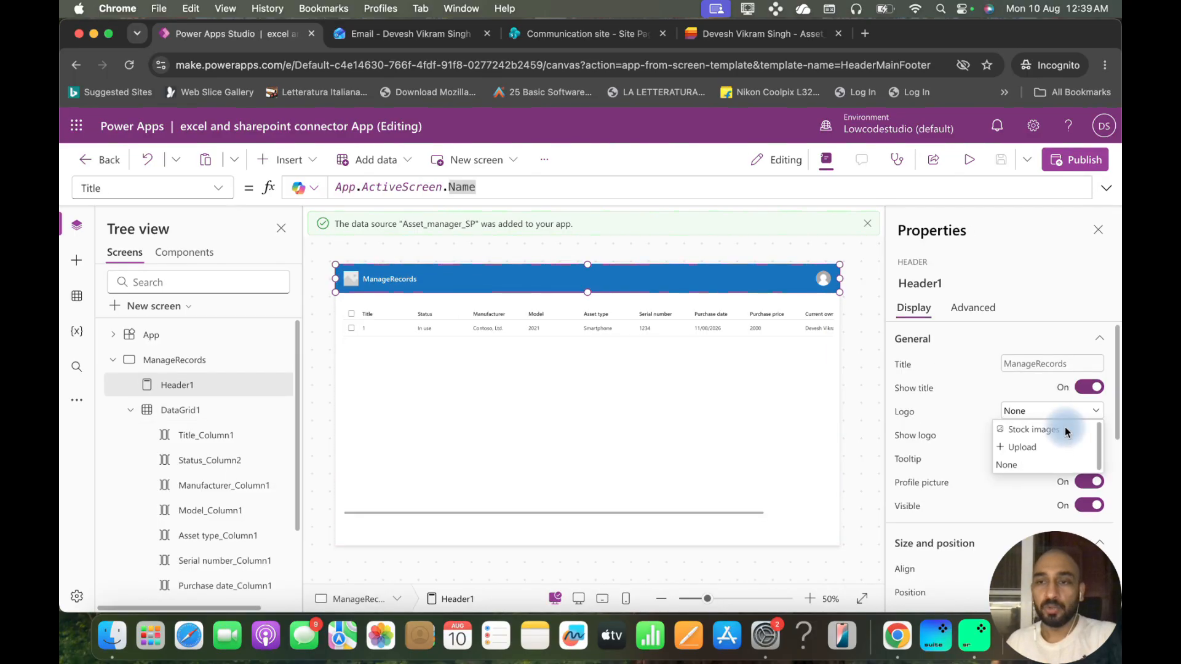
{"action": "left_click", "coordinate": [1023, 448]}
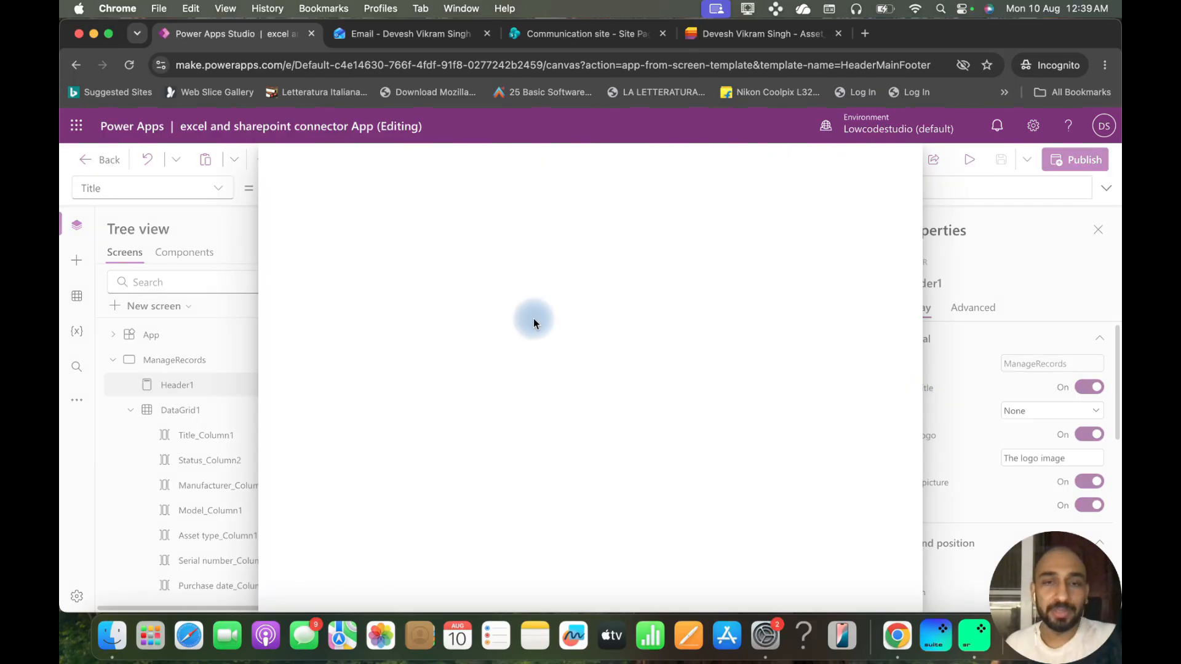
{"action": "left_click", "coordinate": [850, 357]}
{"action": "left_click", "coordinate": [757, 590]}
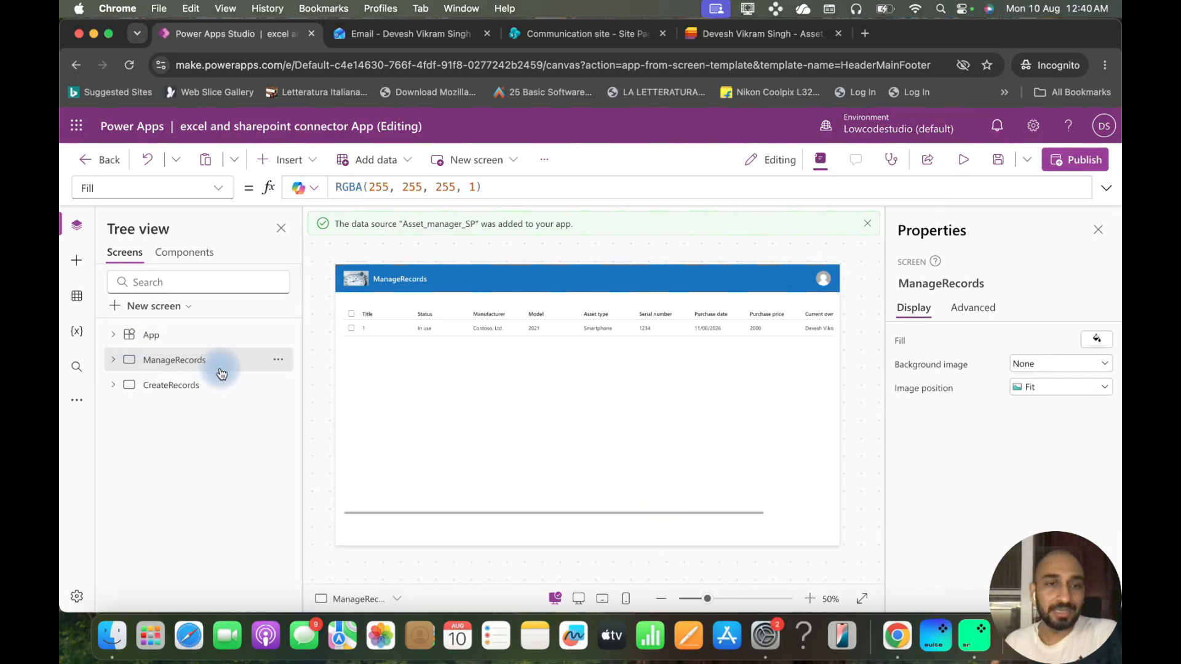
Step: Insert a button labelled Create Records below the data grid on the ManageRecords screen
{"action": "left_click", "coordinate": [570, 533]}
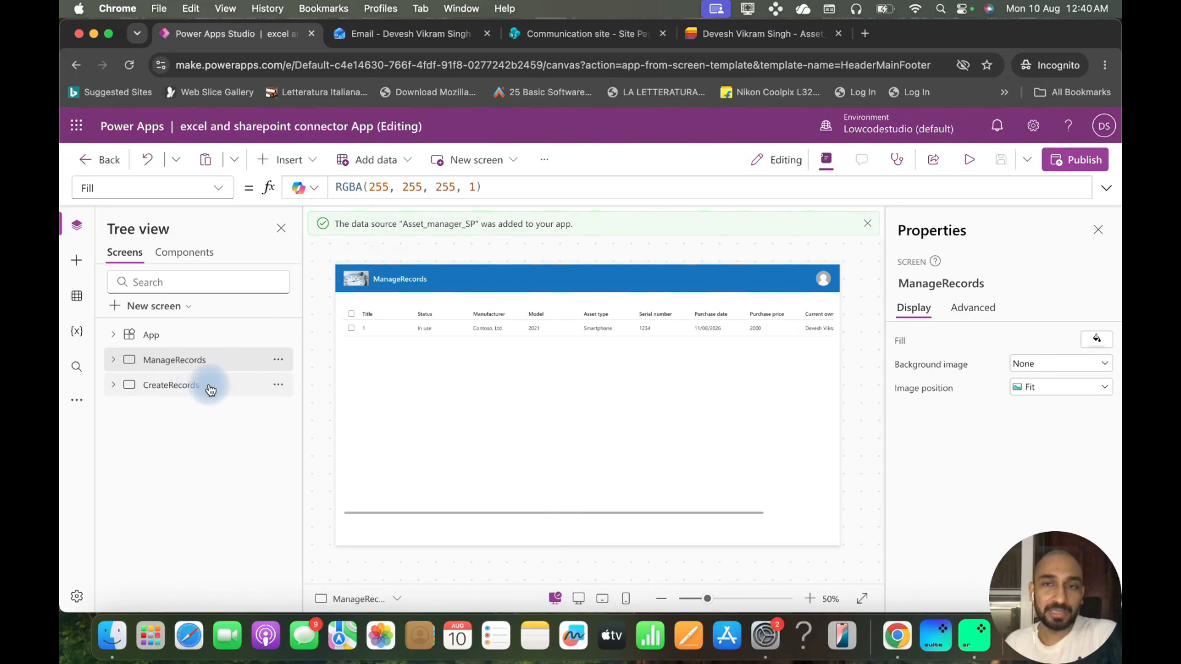
{"action": "left_click", "coordinate": [285, 159]}
{"action": "type", "text": "butto"}
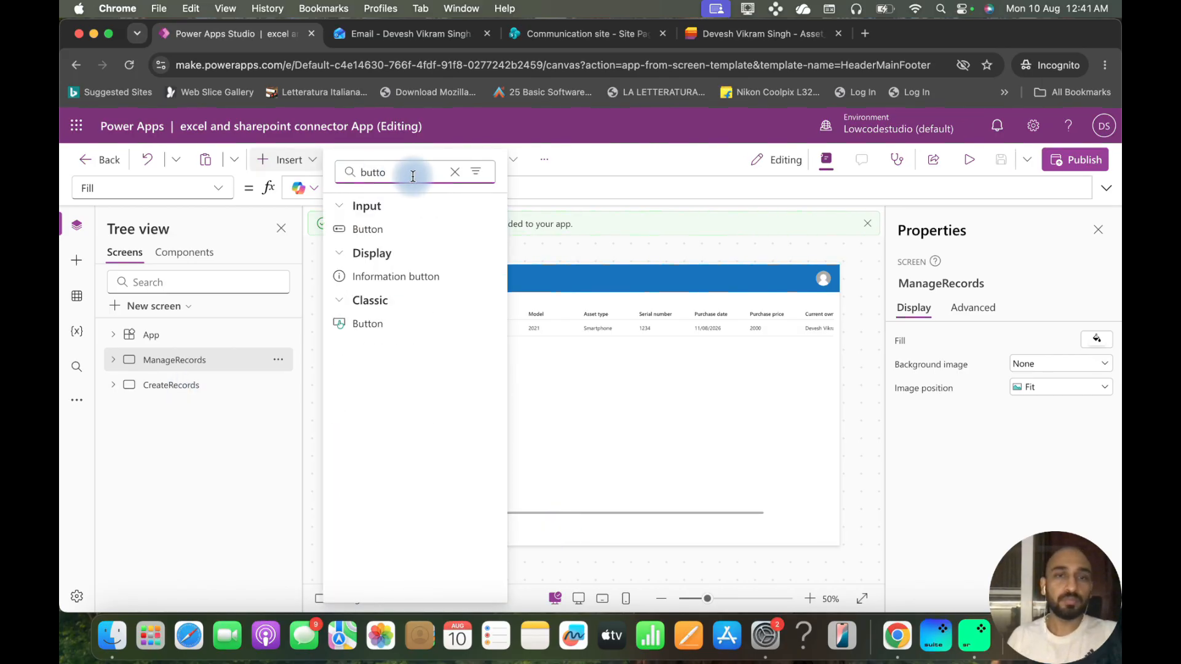
{"action": "left_click_drag", "start_coordinate": [395, 227], "coordinate": [572, 535]}
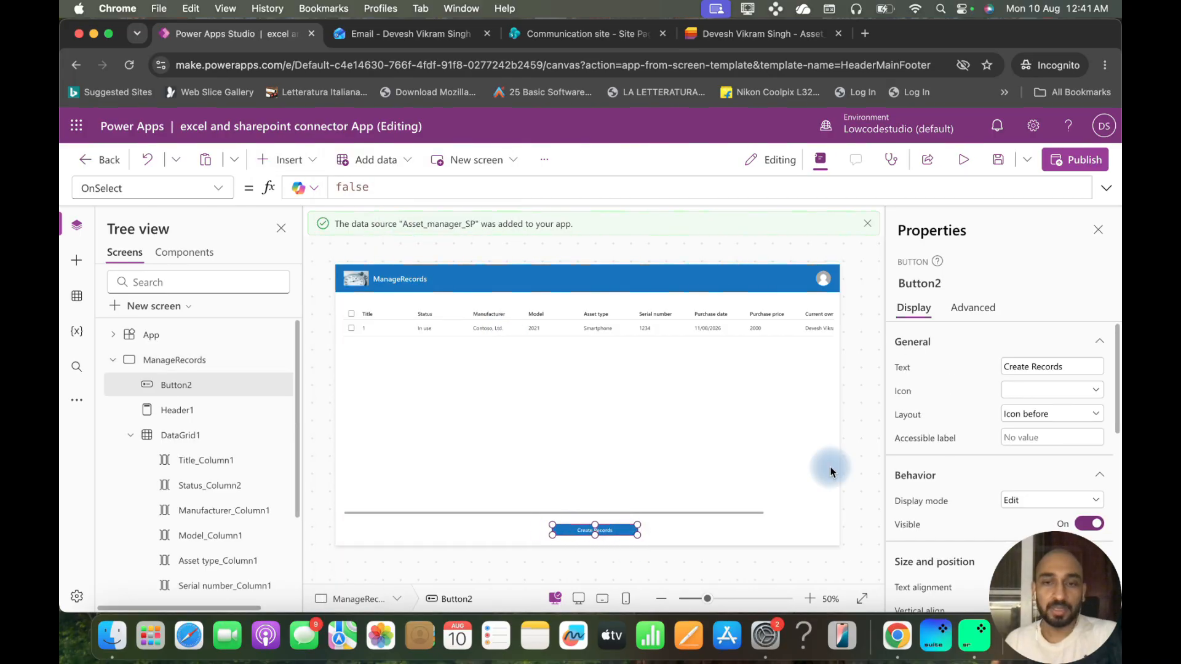
Step: Set the Create Records button's OnSelect formula to Navigate(CreateRecords) and test the button on the canvas
{"action": "left_click_drag", "start_coordinate": [381, 187], "coordinate": [328, 189]}
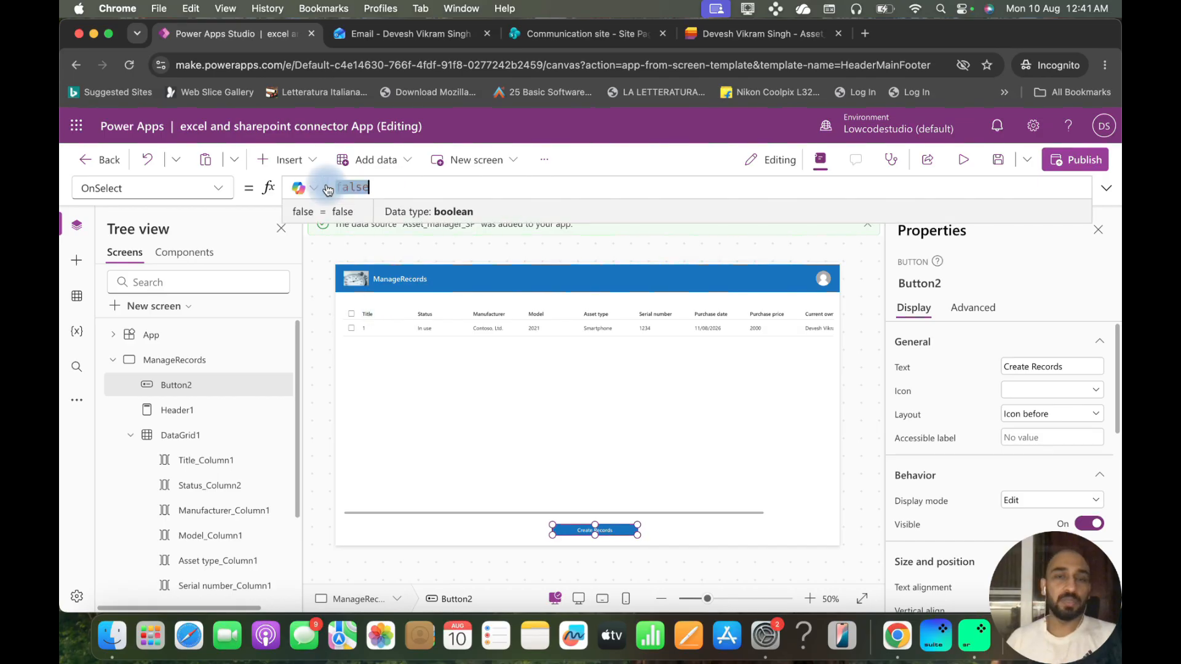
{"action": "type", "text": "navi"}
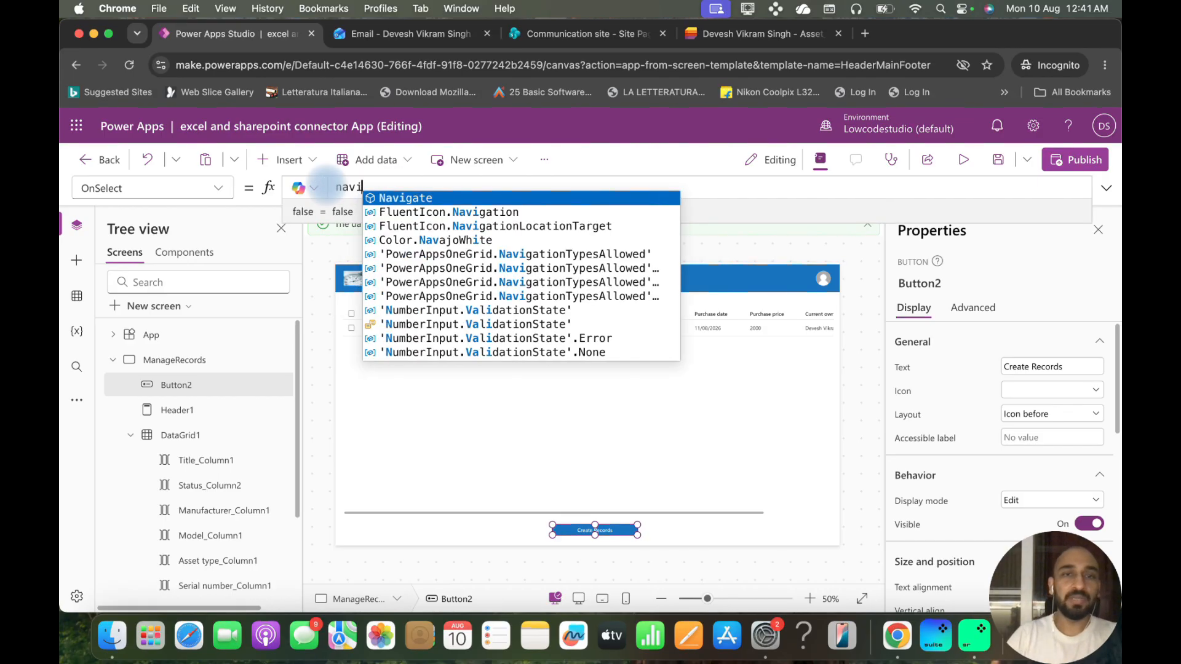
{"action": "key", "text": "Tab"}
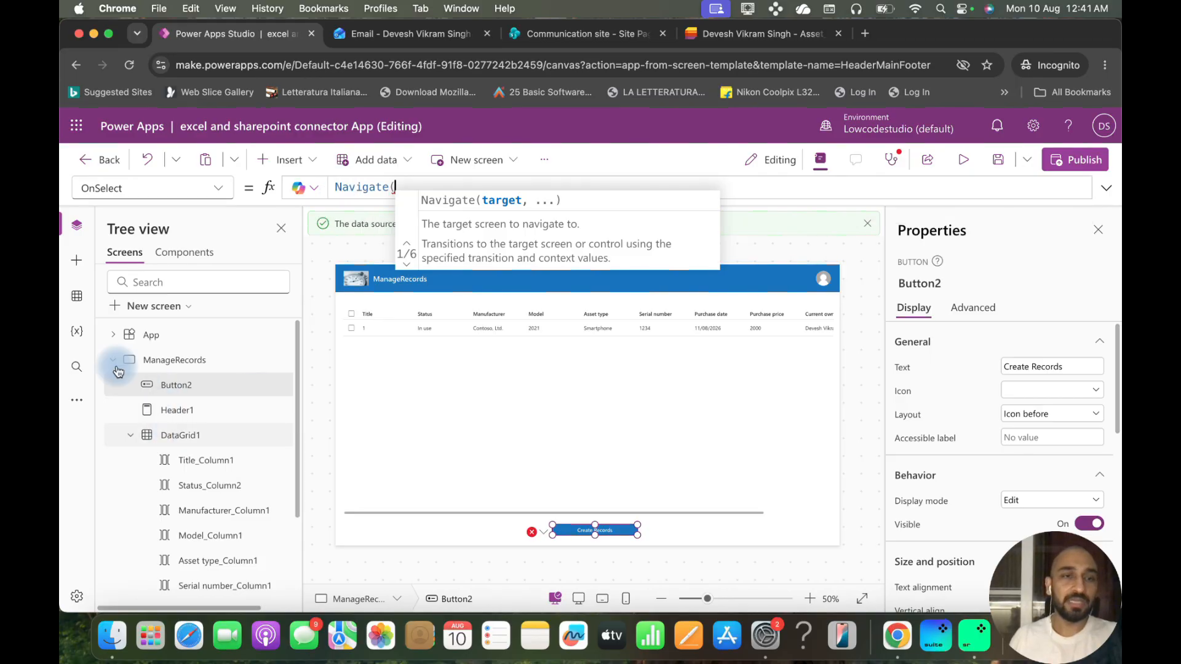
{"action": "left_click", "coordinate": [113, 360]}
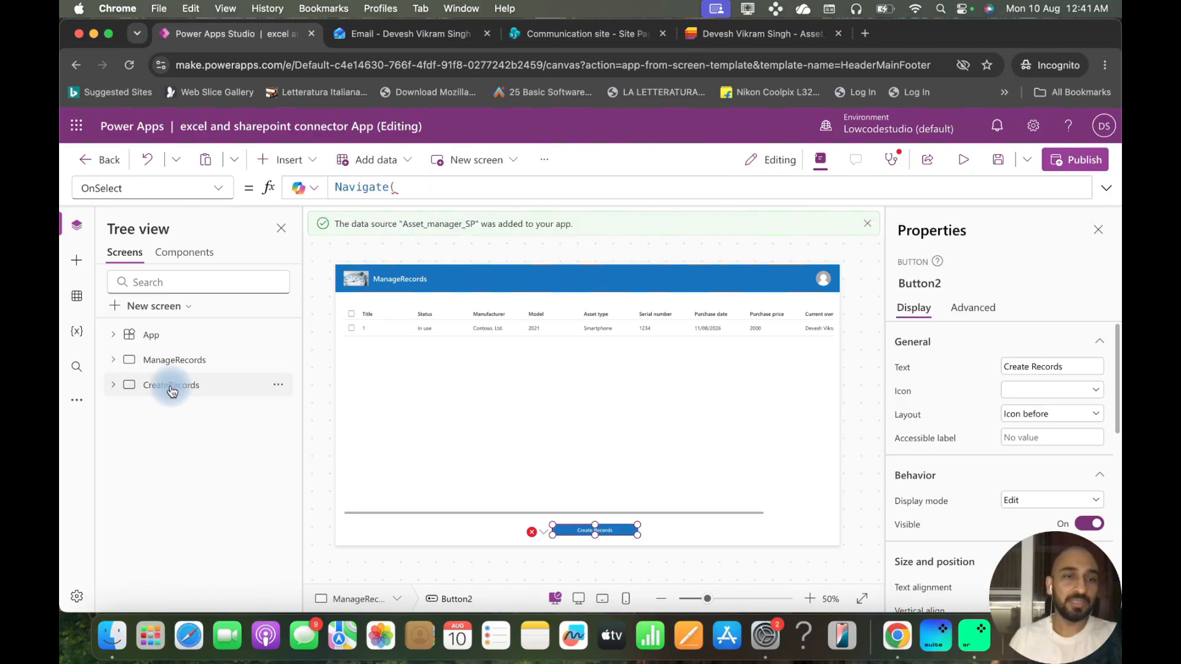
{"action": "left_click", "coordinate": [432, 187]}
{"action": "type", "text": "CreateRecords"}
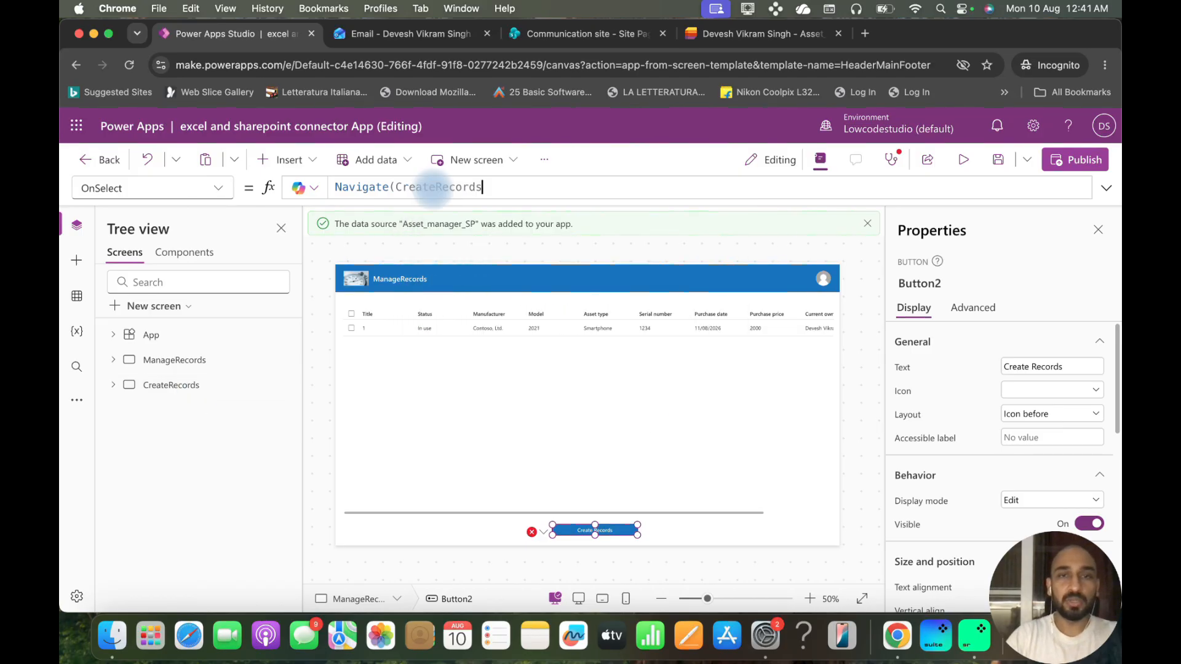
{"action": "type", "text": ")"}
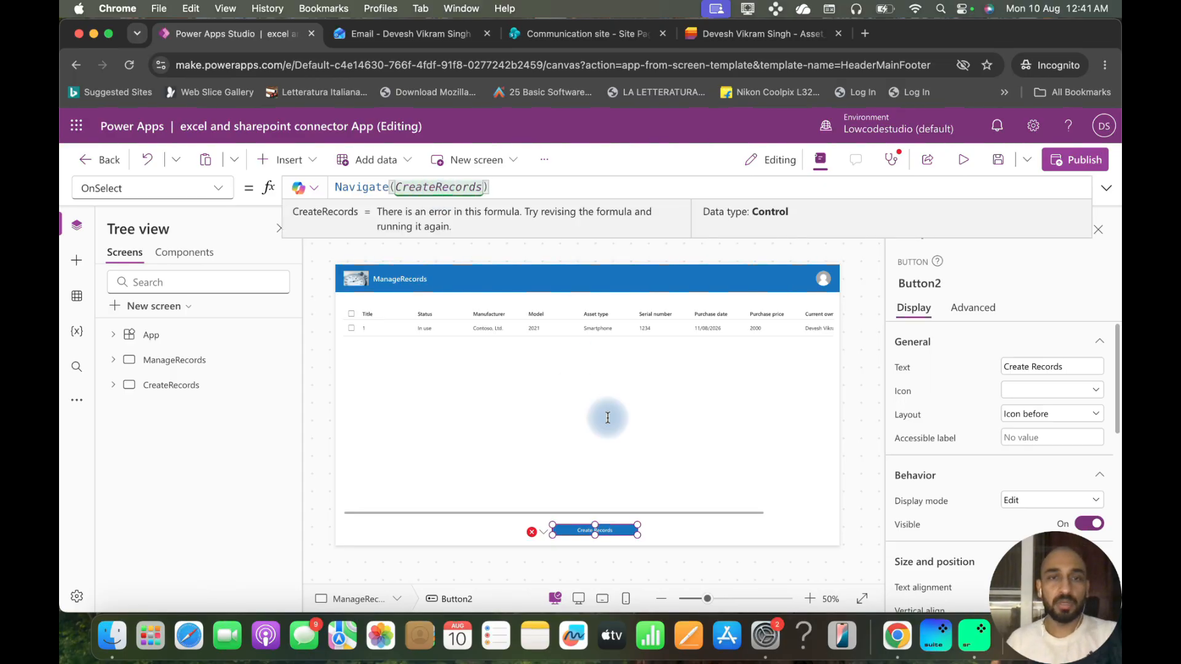
{"action": "left_click", "coordinate": [603, 531], "text": "alt"}
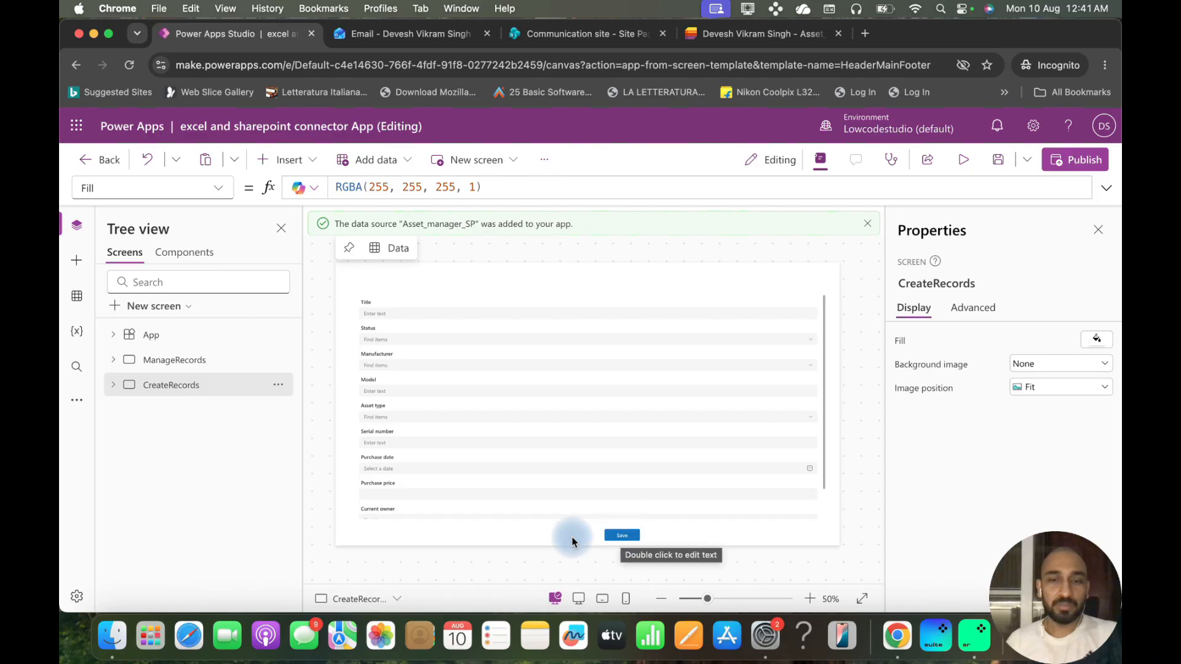
Step: Duplicate the Save button on the CreateRecords screen, place the copy to the left of the original and widen both buttons
{"action": "left_click", "coordinate": [622, 535]}
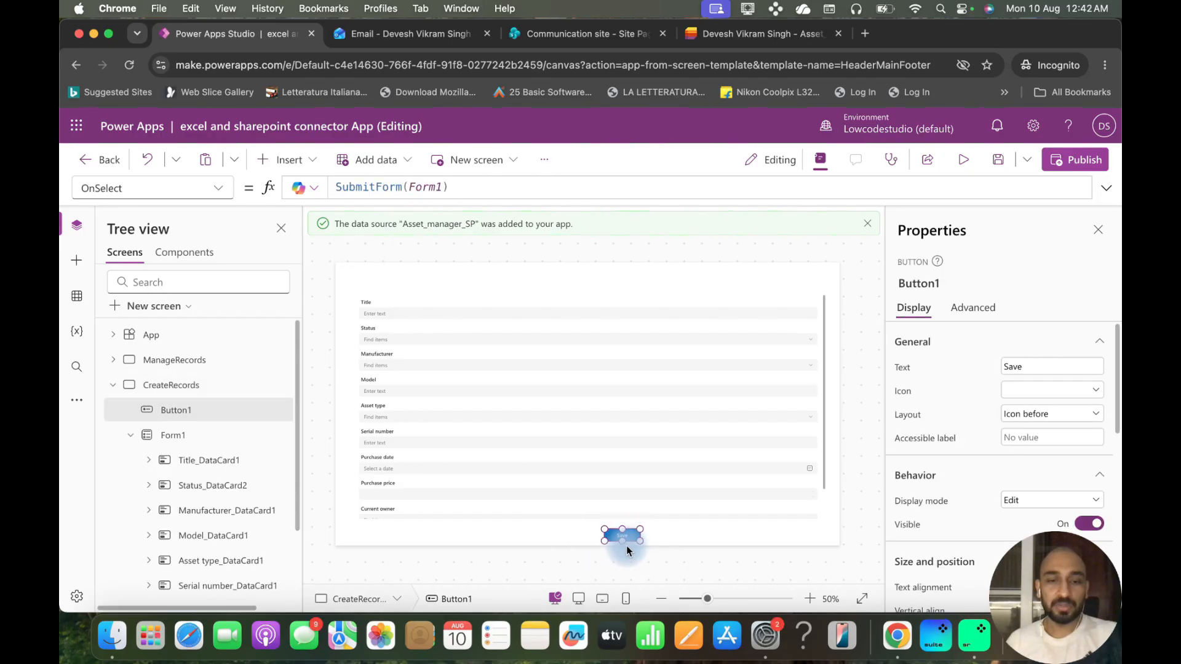
{"action": "left_click", "coordinate": [502, 535]}
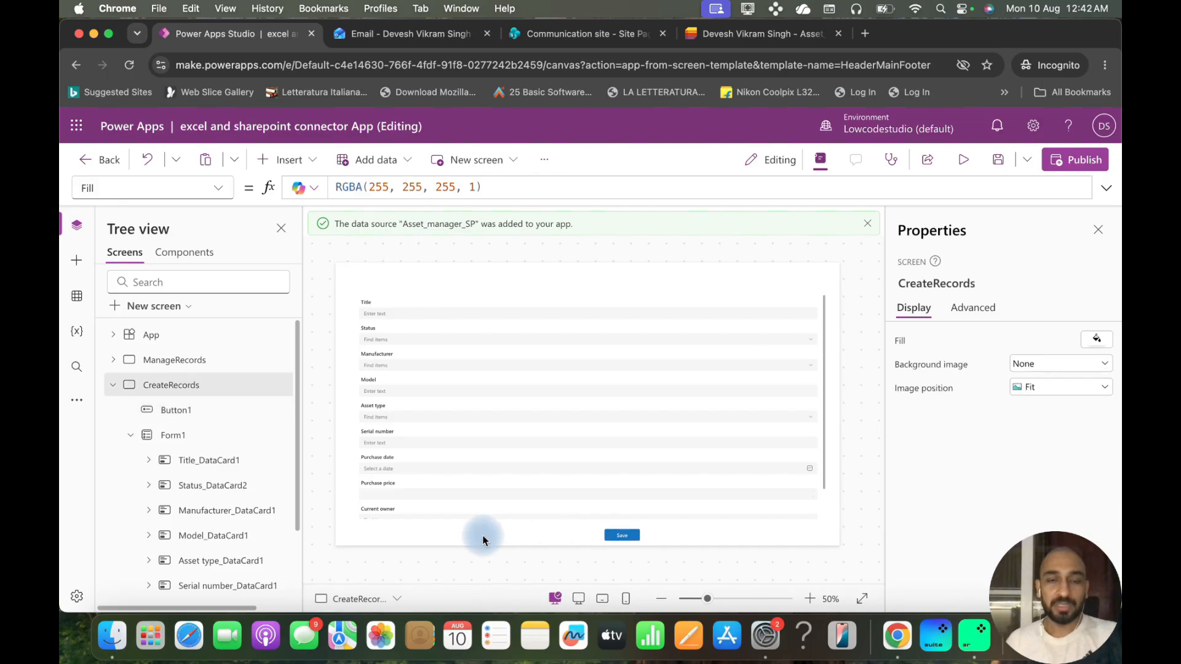
{"action": "left_click", "coordinate": [537, 533]}
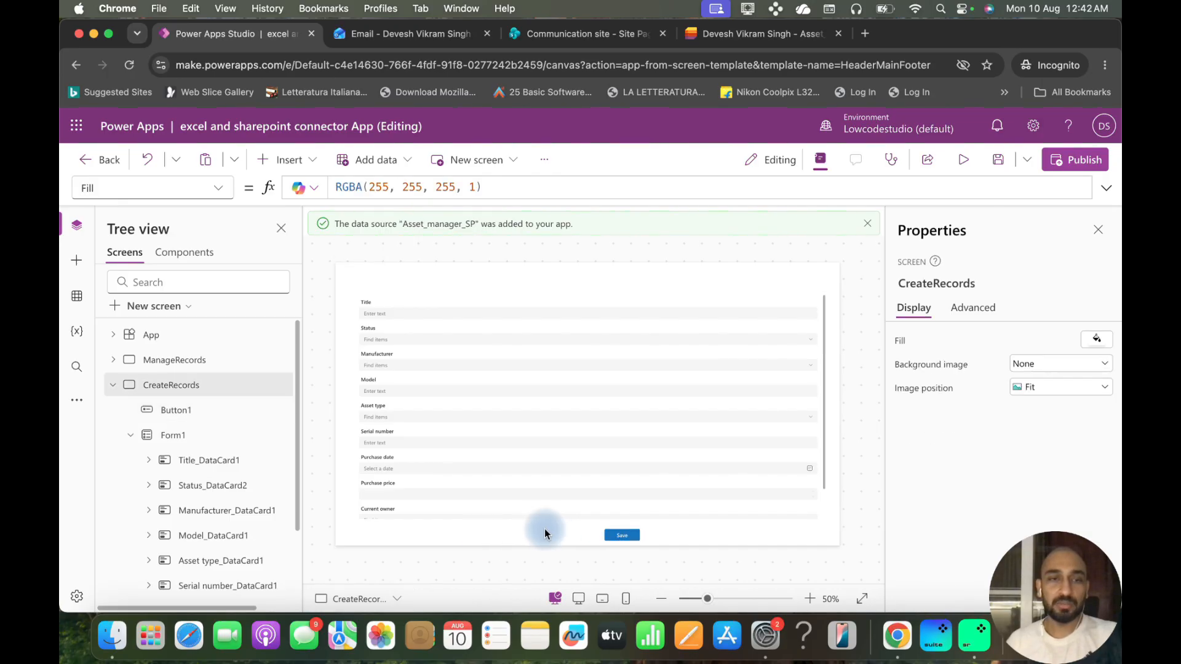
{"action": "key", "text": "ctrl+v"}
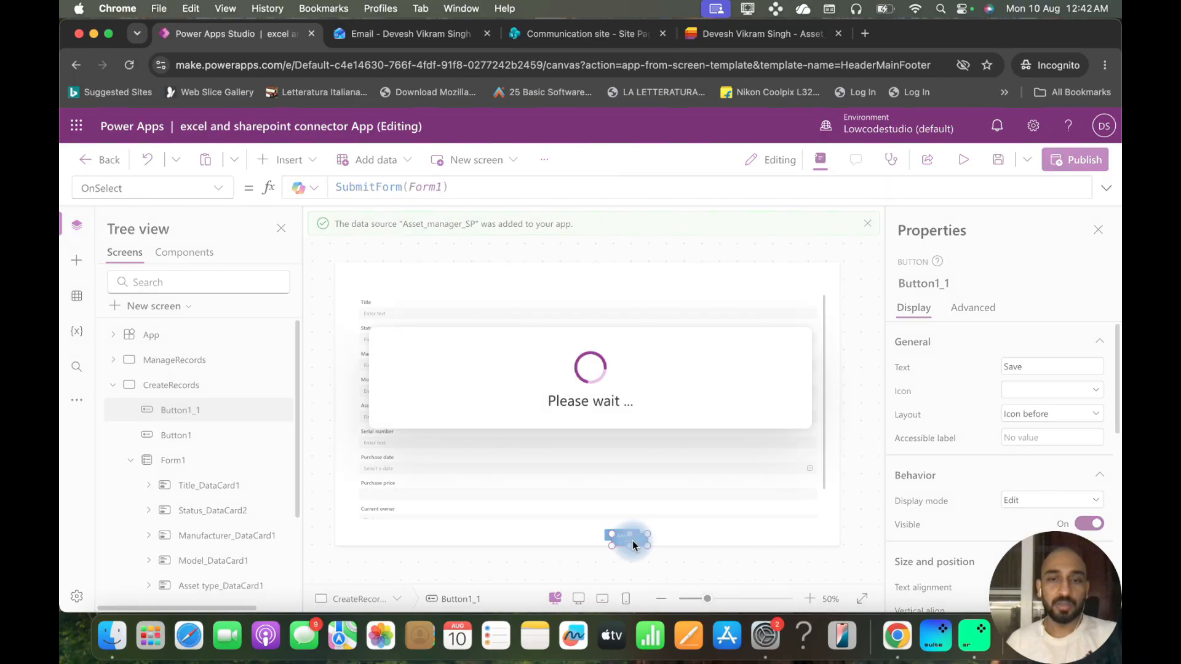
{"action": "left_click_drag", "start_coordinate": [633, 539], "coordinate": [672, 539]}
{"action": "left_click", "coordinate": [627, 537]}
{"action": "left_click", "coordinate": [556, 535]}
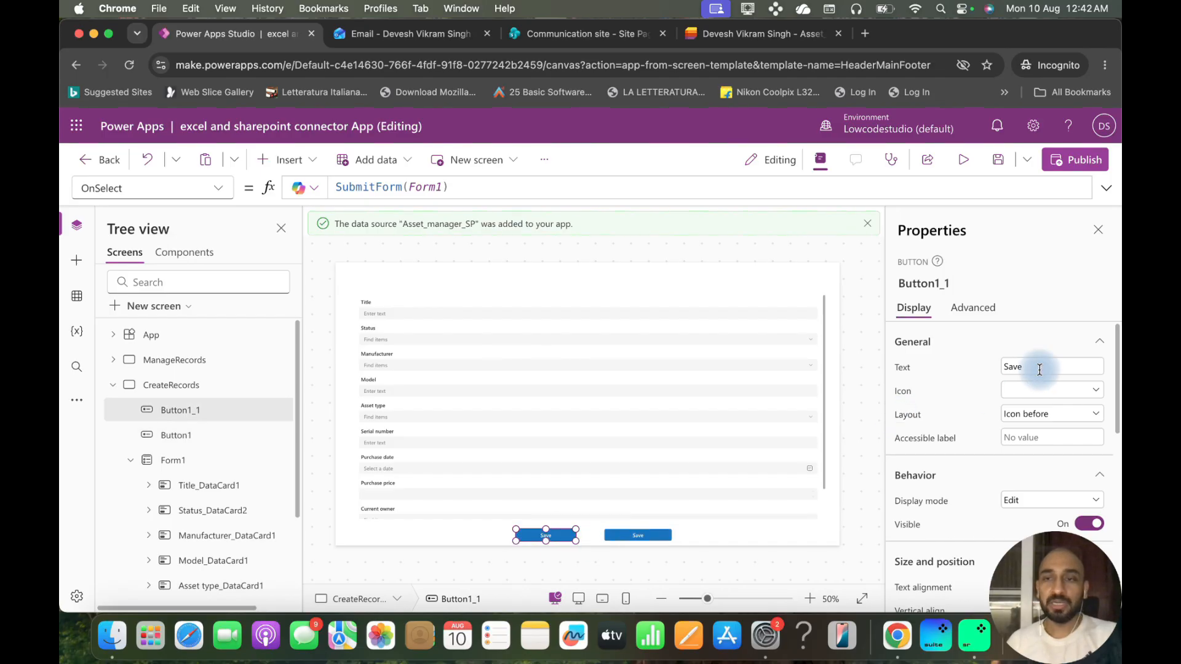
Step: Change the label of the copied button on the CreateRecords screen to Go Back
{"action": "left_click_drag", "start_coordinate": [1038, 368], "coordinate": [986, 372]}
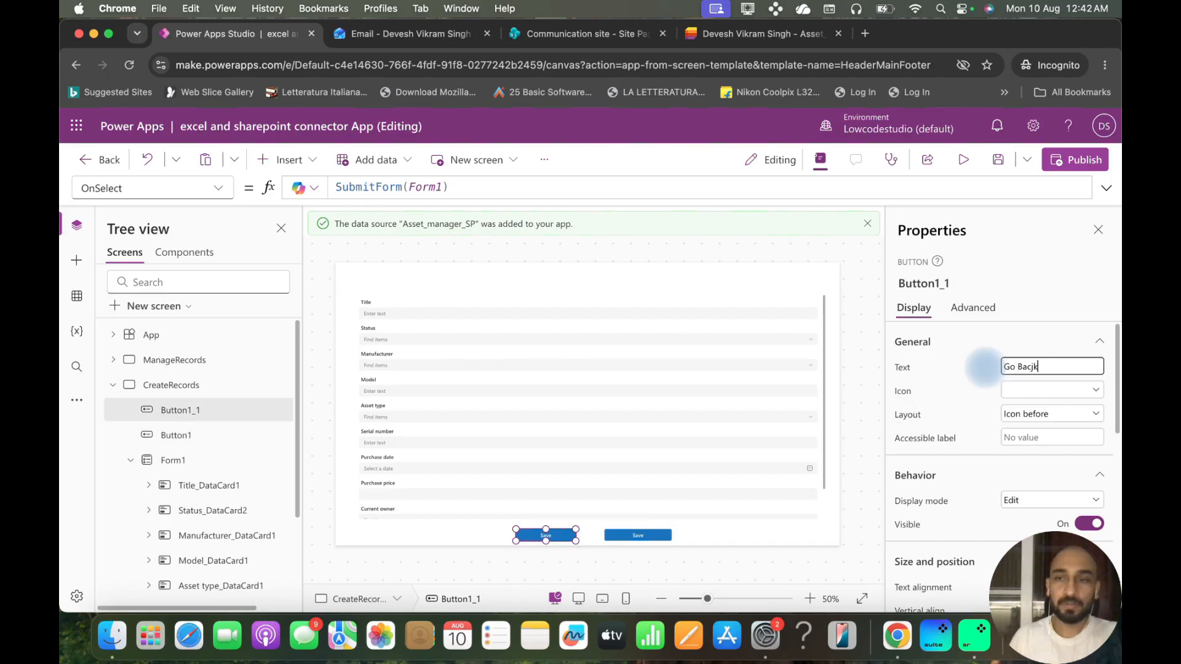
{"action": "type", "text": "Go Back"}
{"action": "left_click", "coordinate": [558, 535]}
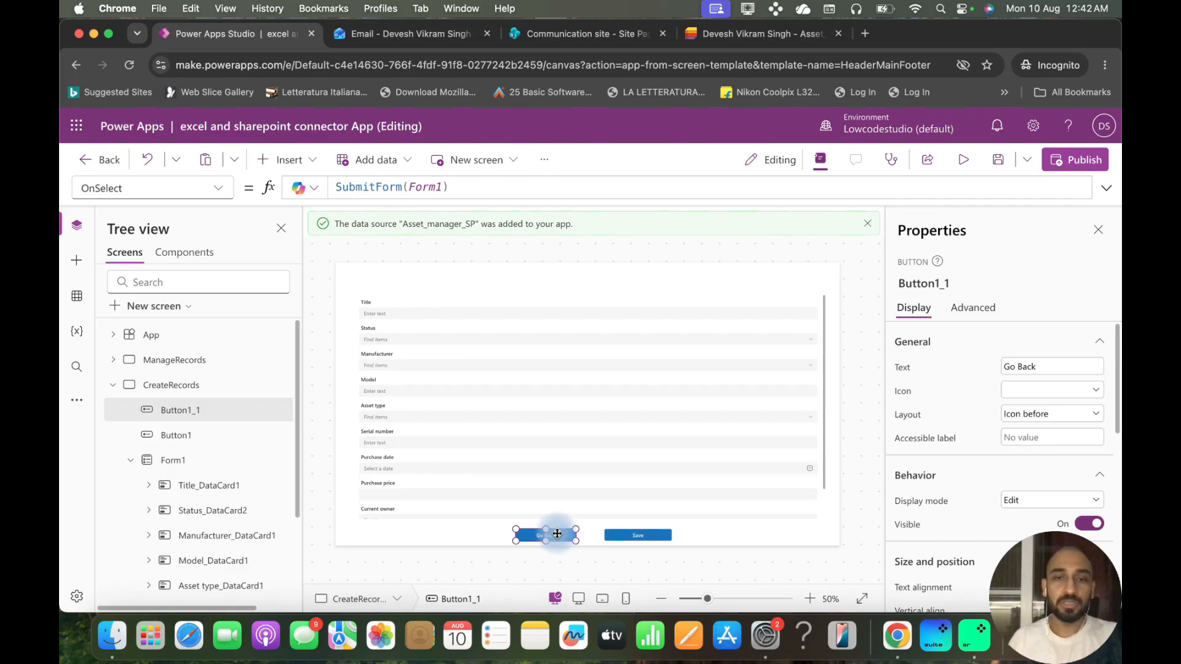
Step: Replace the Go Back button's OnSelect formula with Navigate(ManageRecords) and test the button on the canvas
{"action": "left_click", "coordinate": [393, 187]}
{"action": "key", "text": "ctrl+a"}
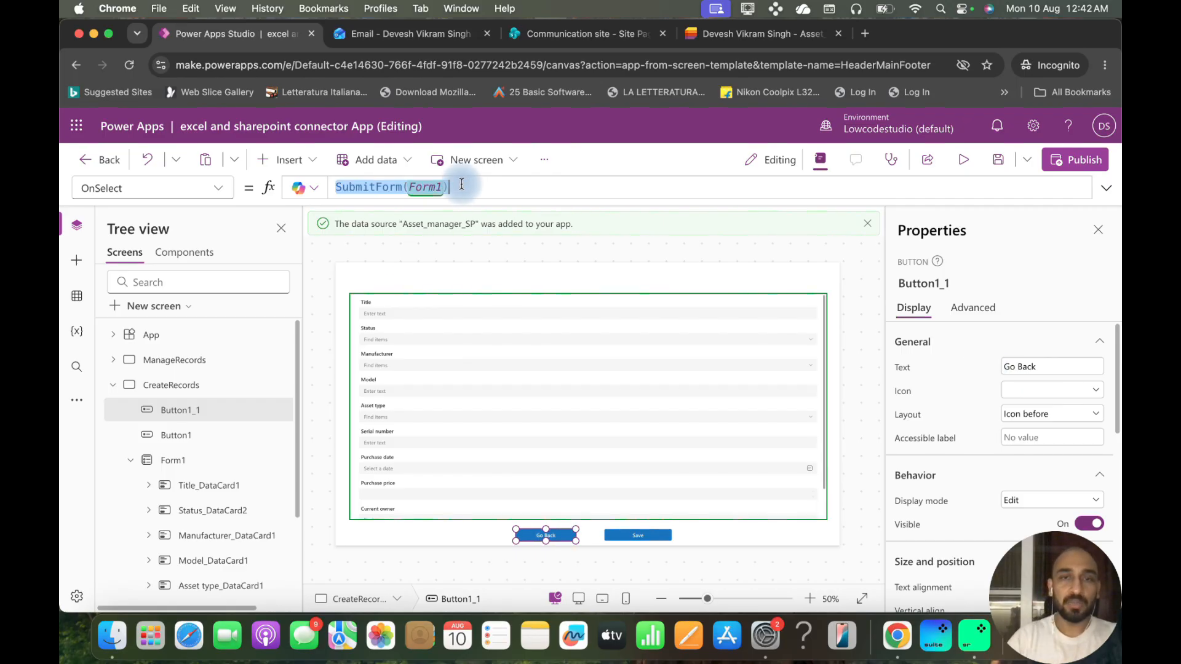
{"action": "key", "text": "BackSpace"}
{"action": "type", "text": "navi"}
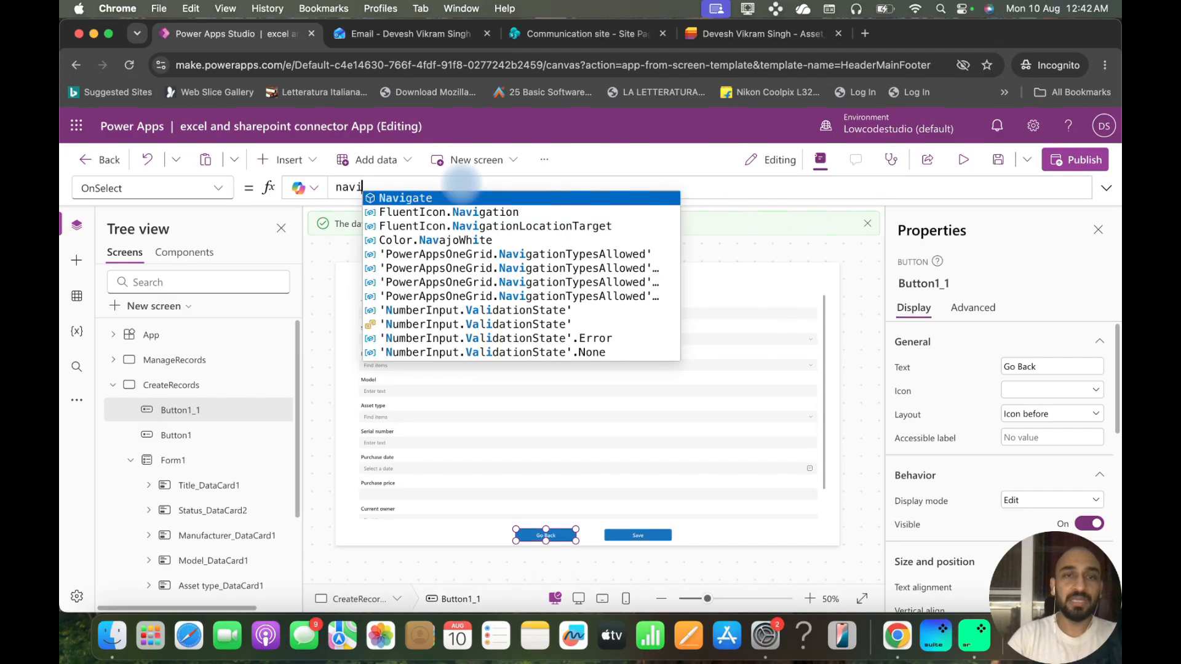
{"action": "key", "text": "Tab"}
{"action": "type", "text": "ma"}
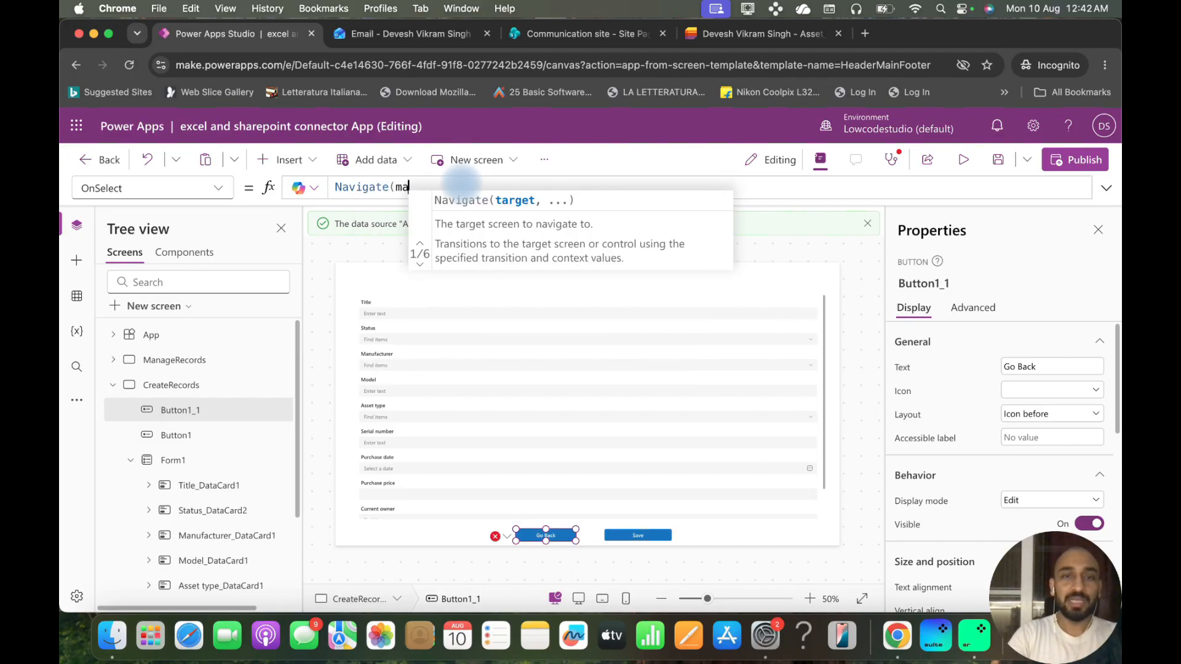
{"action": "key", "text": "Tab"}
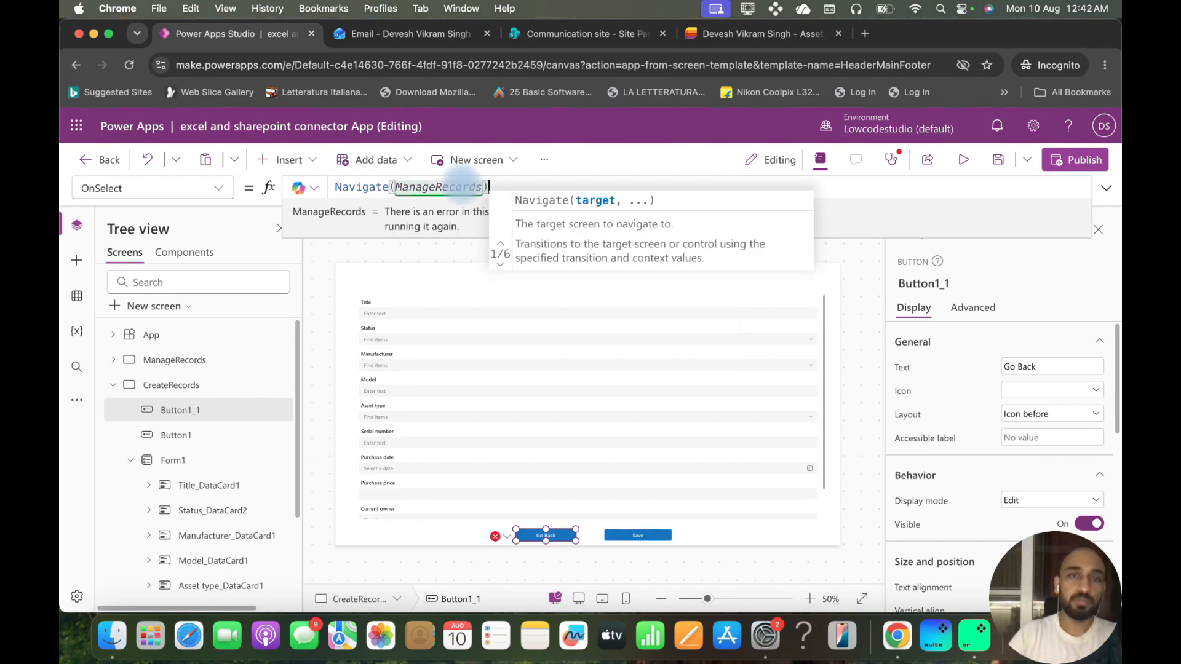
{"action": "type", "text": ")"}
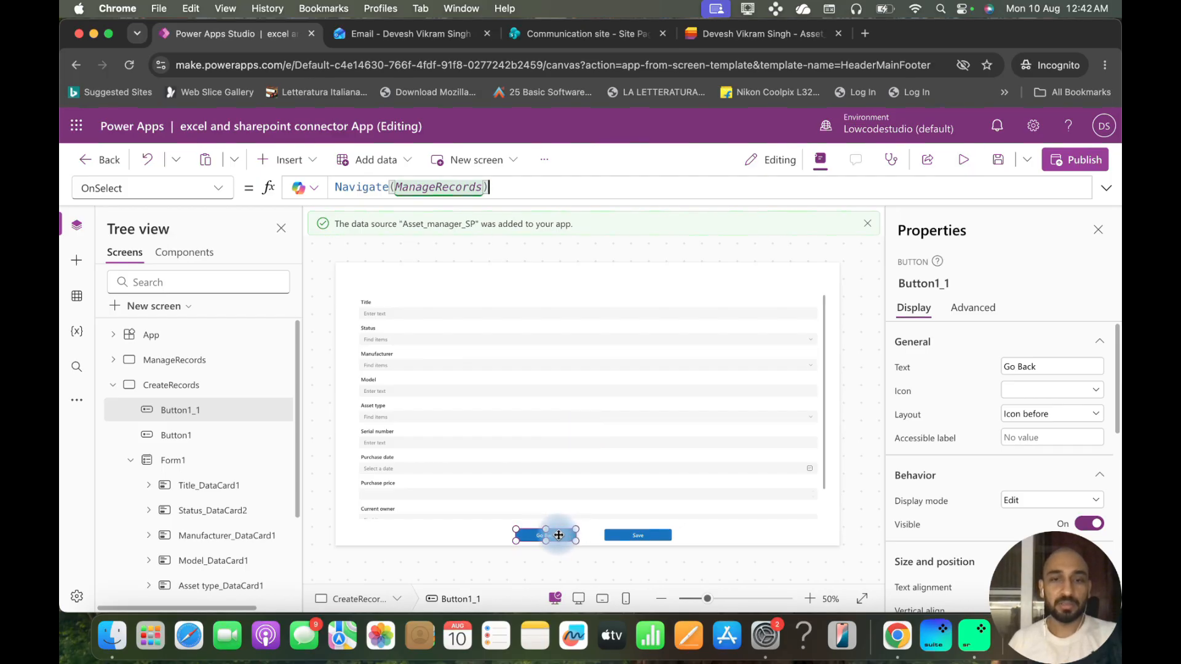
{"action": "key", "text": "alt"}
{"action": "left_click", "coordinate": [550, 535]}
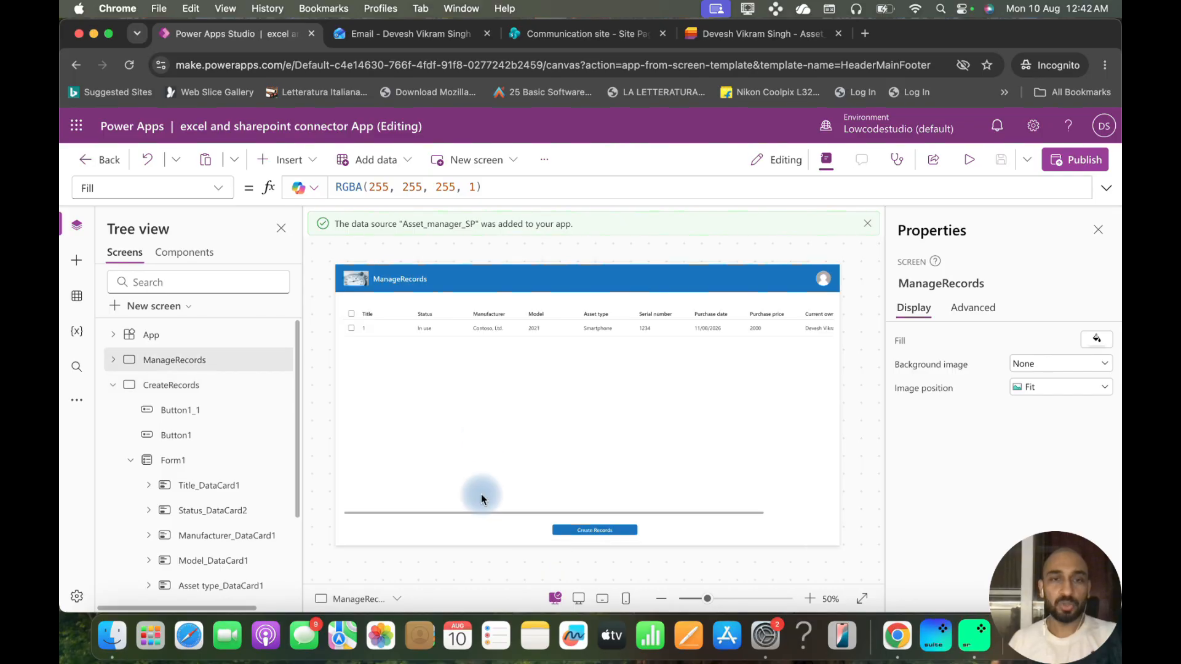
Step: Copy the ManageRecords header onto the upper edge of the CreateRecords screen
{"action": "left_click", "coordinate": [499, 279]}
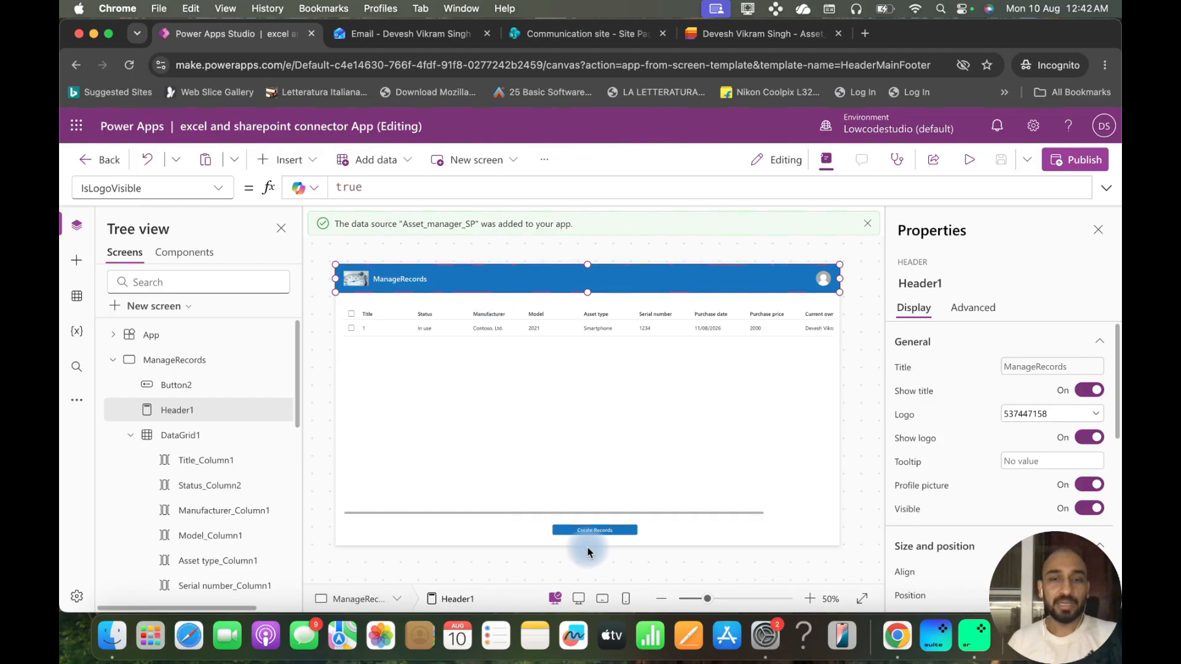
{"action": "left_click", "coordinate": [598, 533], "text": "alt"}
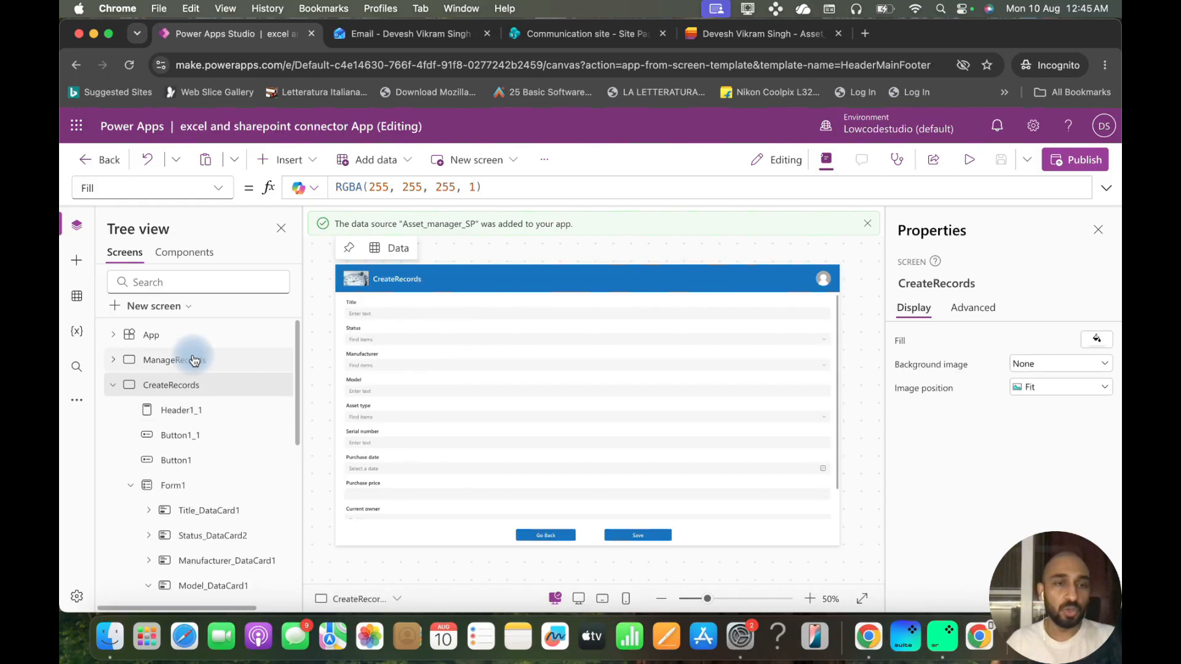
Step: Preview the app and look through the columns of the data grid on the ManageRecords screen
{"action": "left_click", "coordinate": [218, 390]}
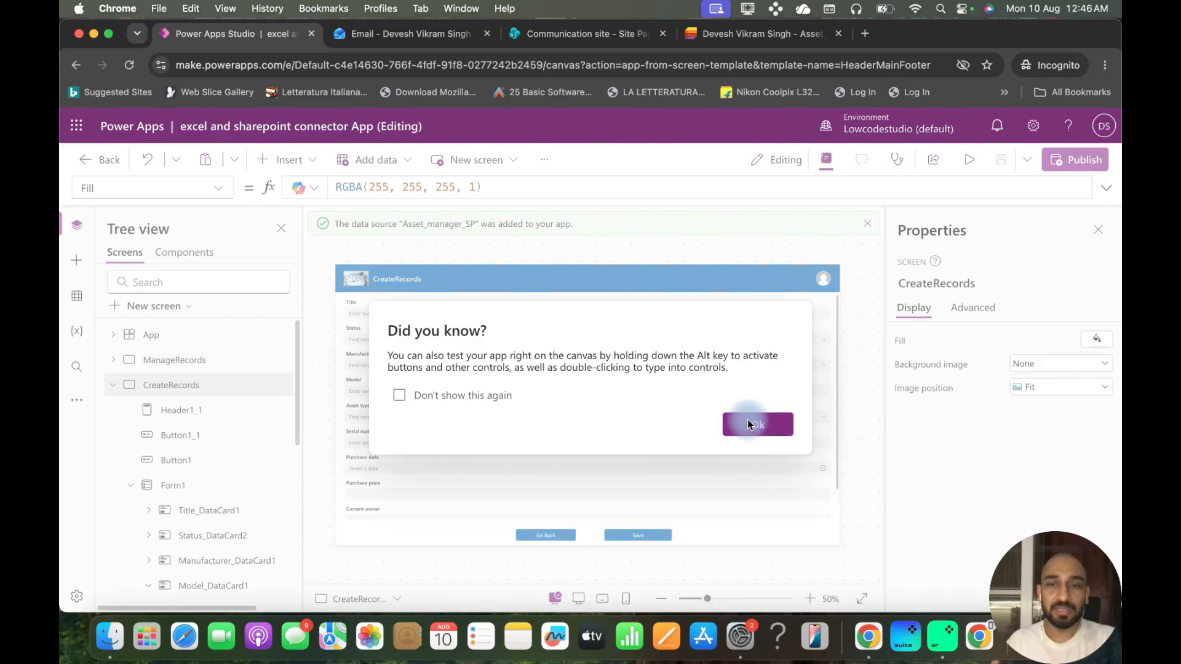
{"action": "left_click", "coordinate": [751, 425]}
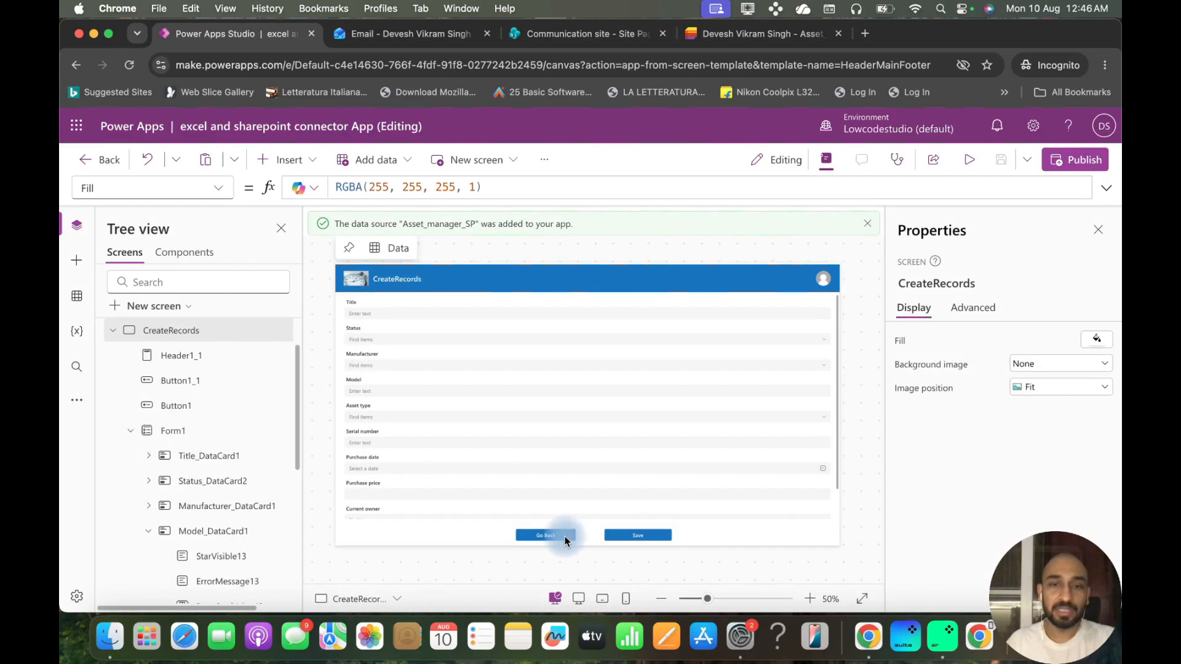
{"action": "left_click", "coordinate": [969, 159]}
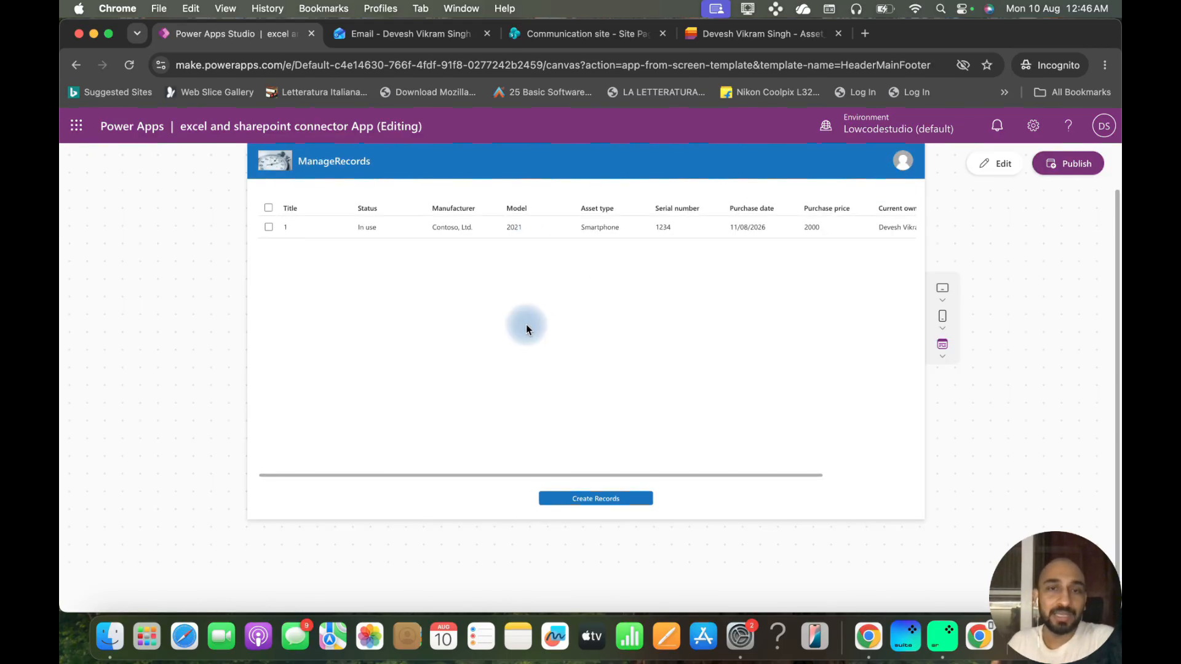
{"action": "scroll", "coordinate": [688, 327], "scroll_direction": "right", "scroll_amount": 5}
{"action": "scroll", "coordinate": [687, 327], "scroll_direction": "left", "scroll_amount": 5}
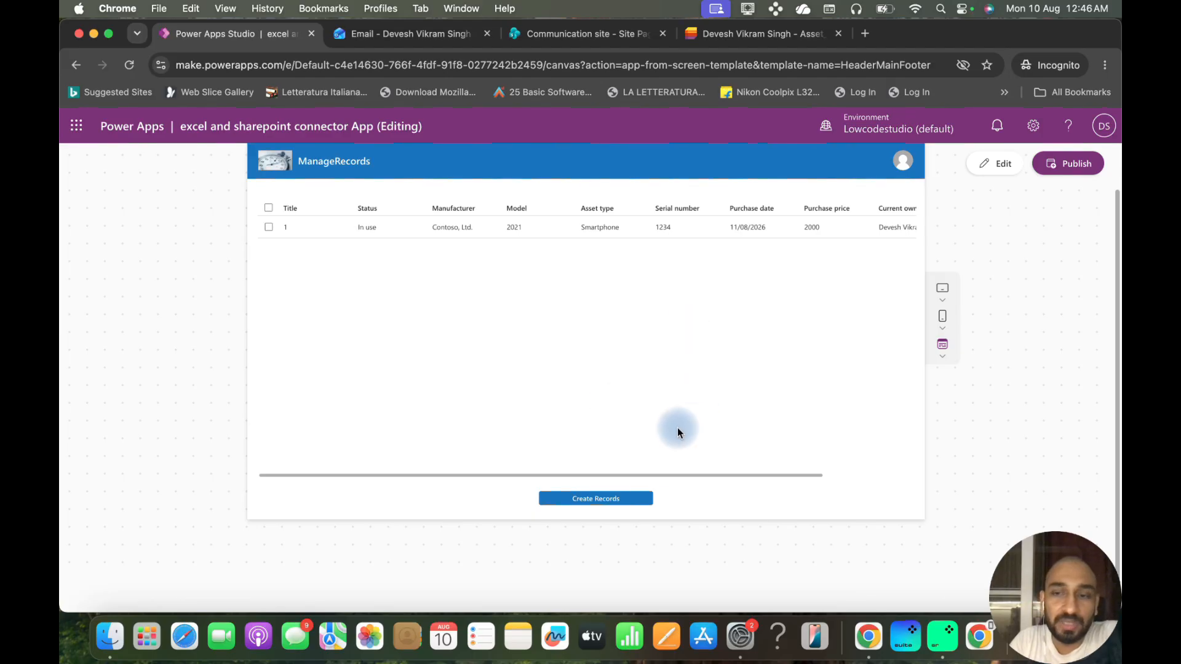
Step: Open the CreateRecords screen in the preview, review its form fields and return to ManageRecords with the Go Back button
{"action": "left_click", "coordinate": [618, 499]}
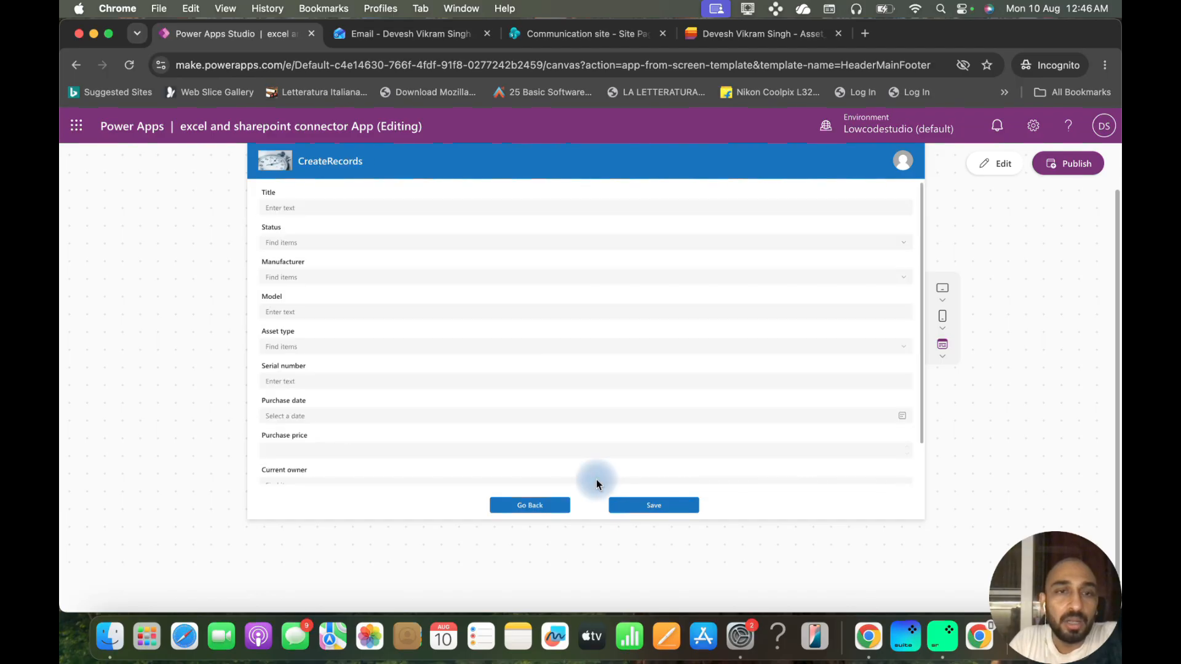
{"action": "scroll", "coordinate": [519, 278], "scroll_direction": "down", "scroll_amount": 2}
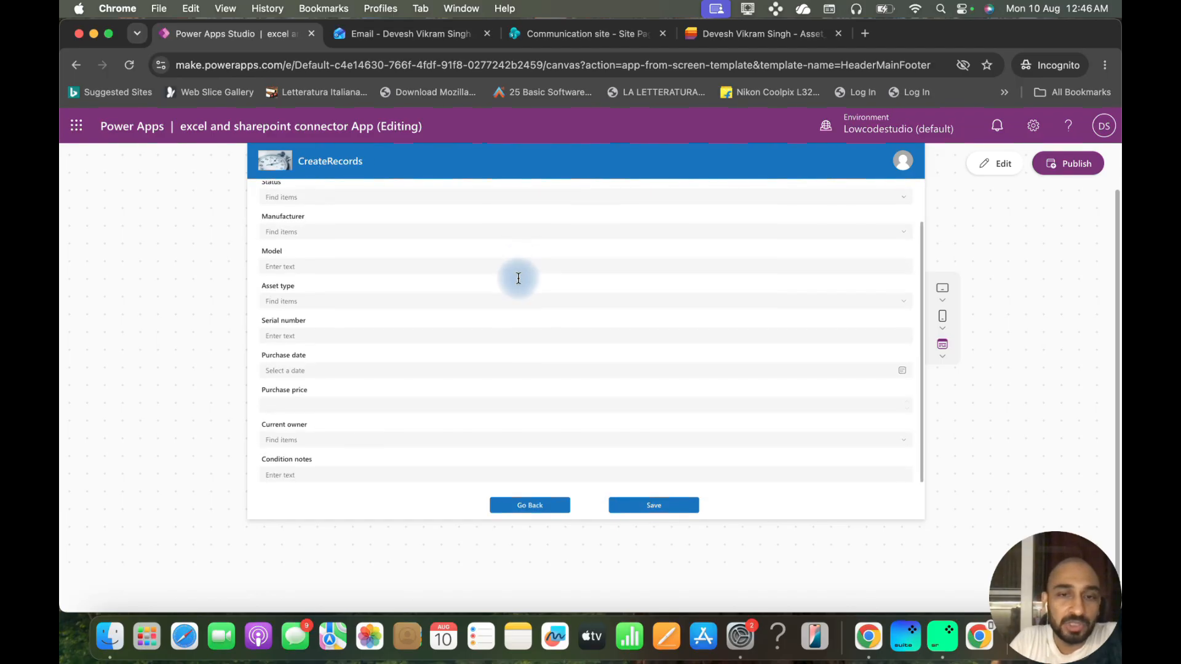
{"action": "scroll", "coordinate": [635, 431], "scroll_direction": "up", "scroll_amount": 2}
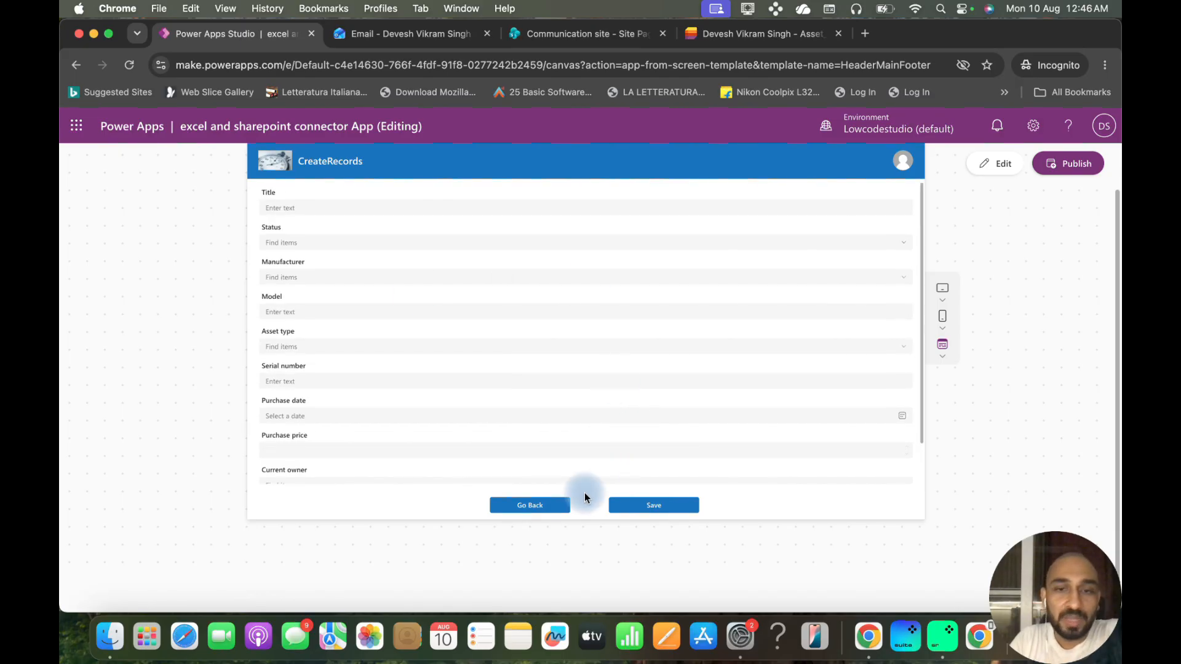
{"action": "left_click", "coordinate": [536, 505]}
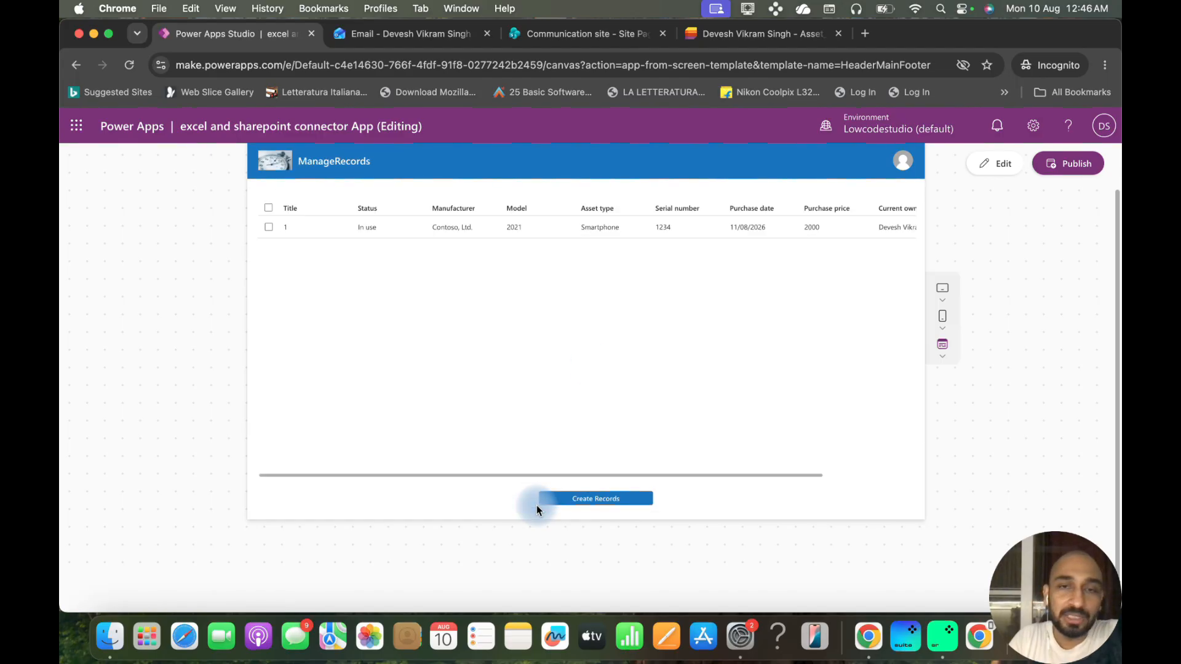